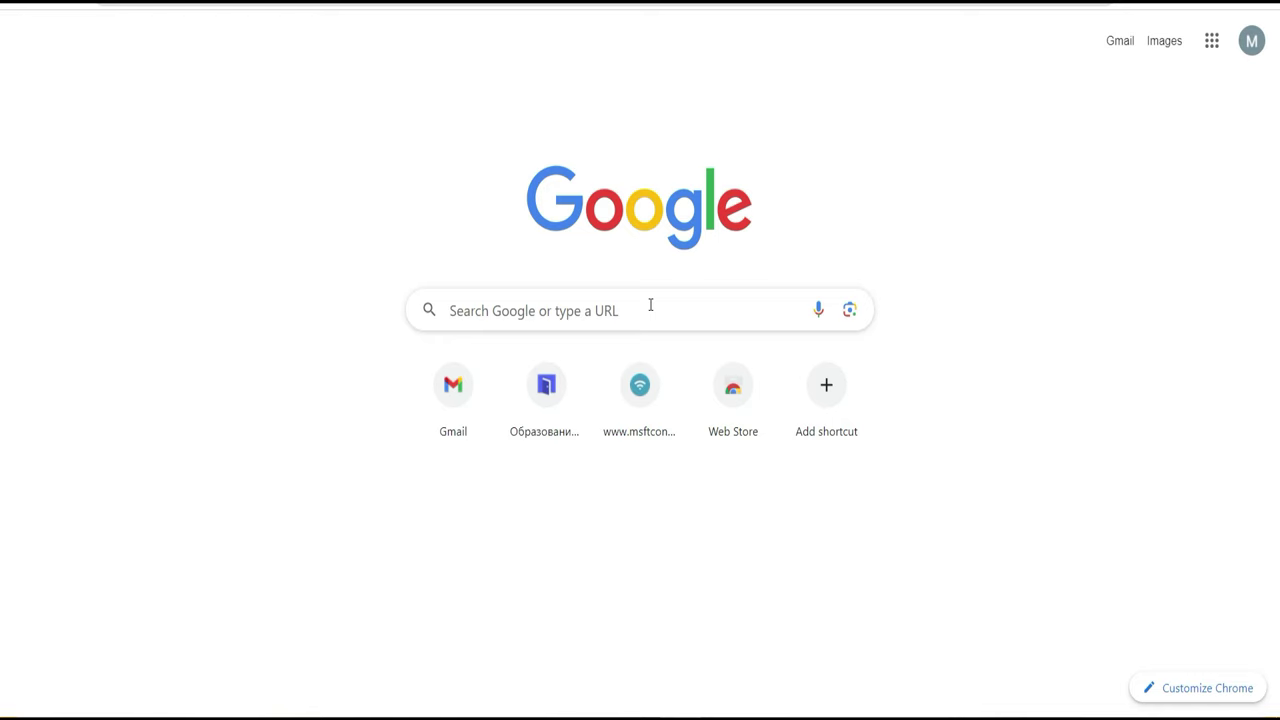
Search Google for 'Formulaire de visa russe', using the 'formulaire de visa russie' suggestion.
click(650, 305)
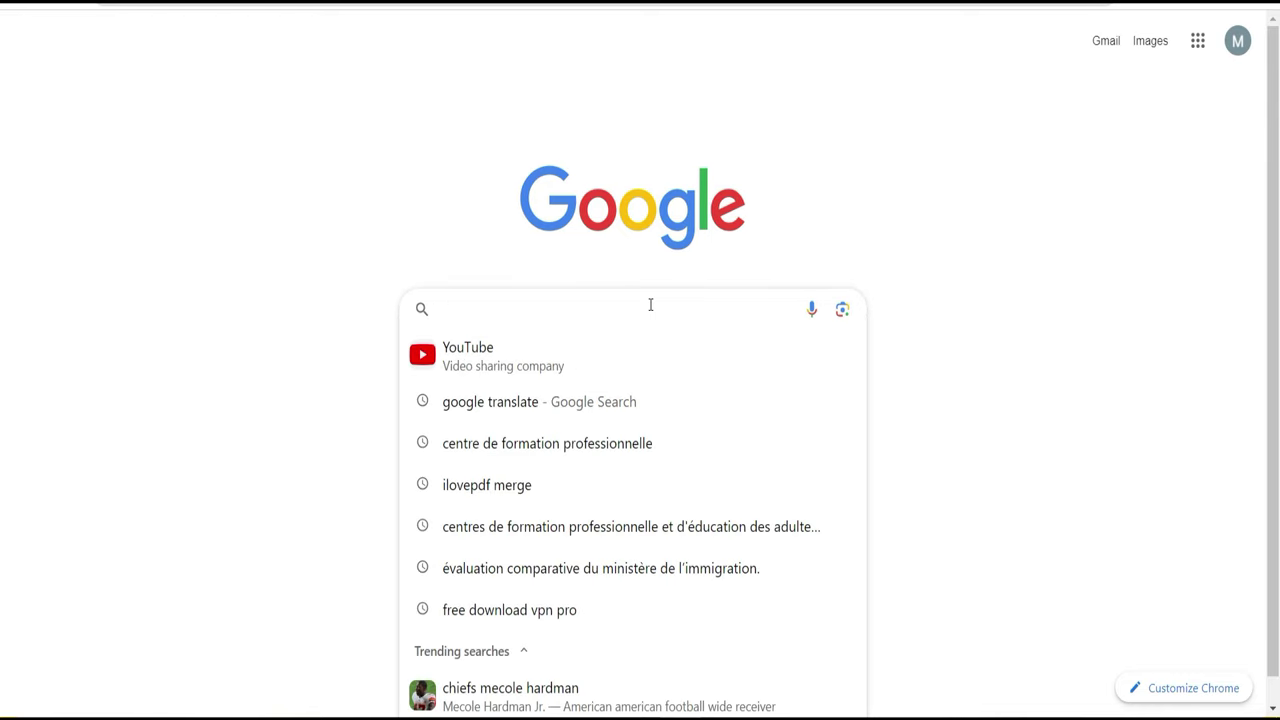
text(Fo)
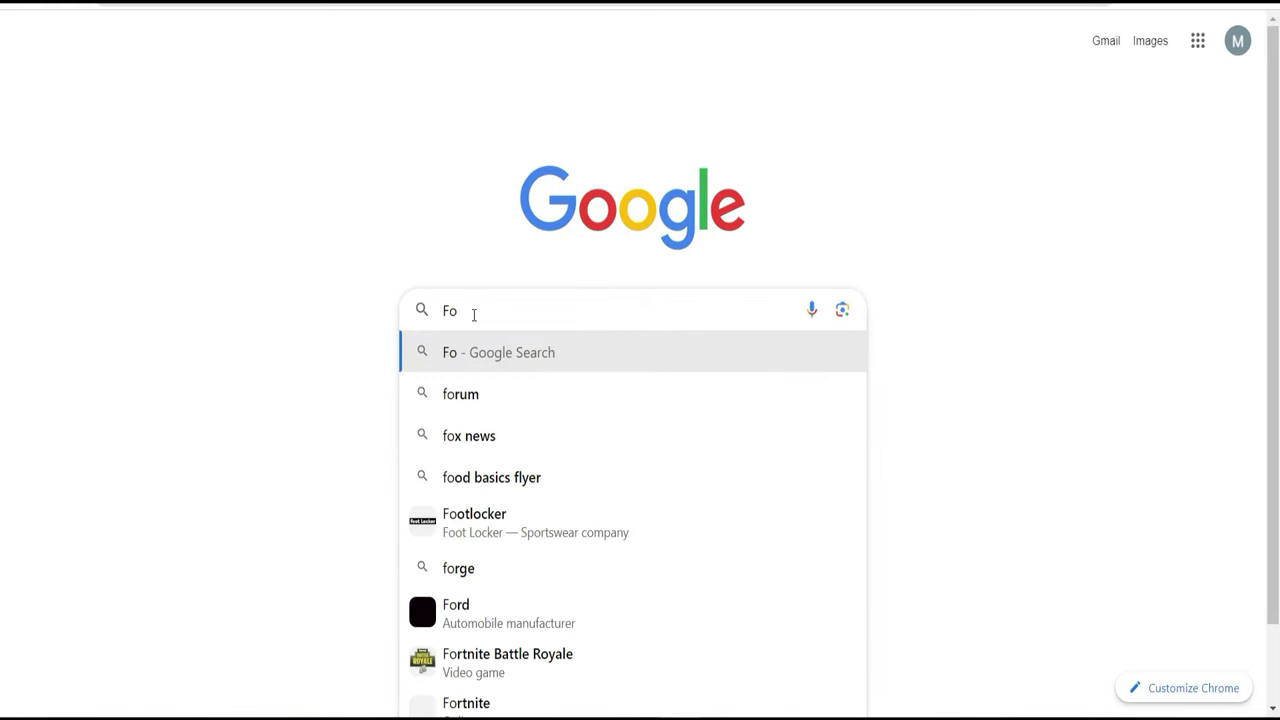
text(rmulair)
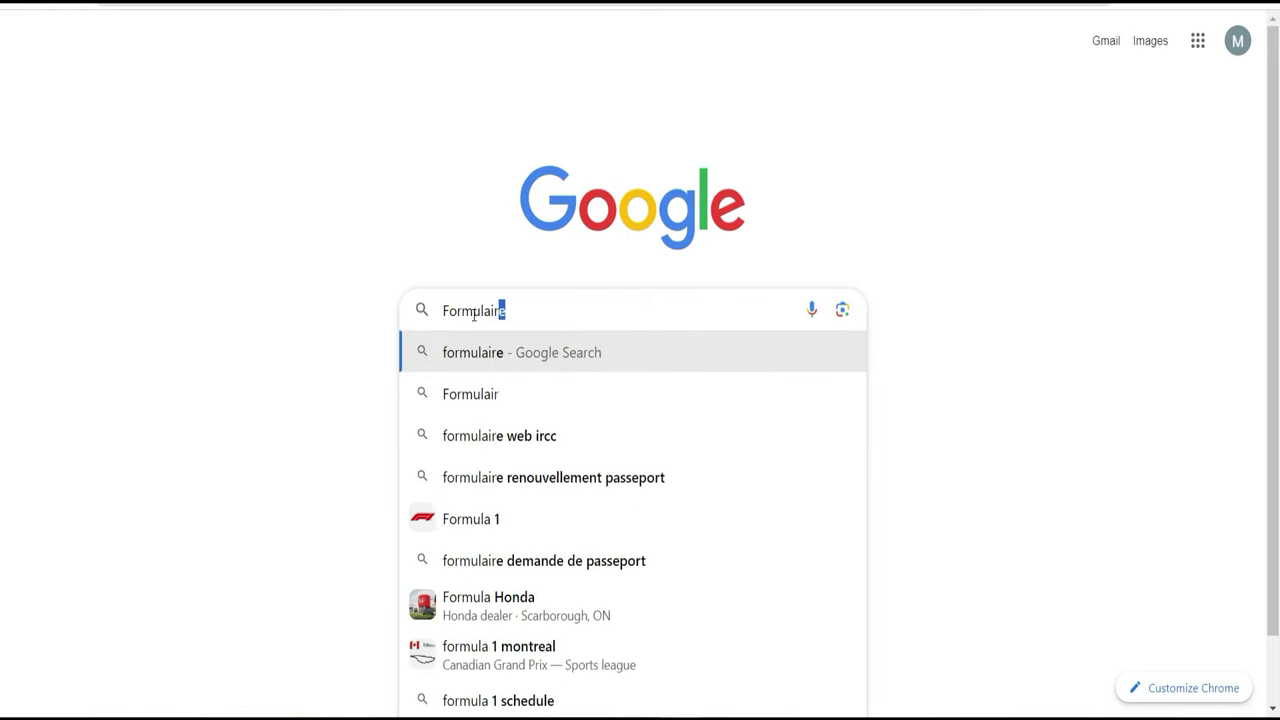
text(e de vis)
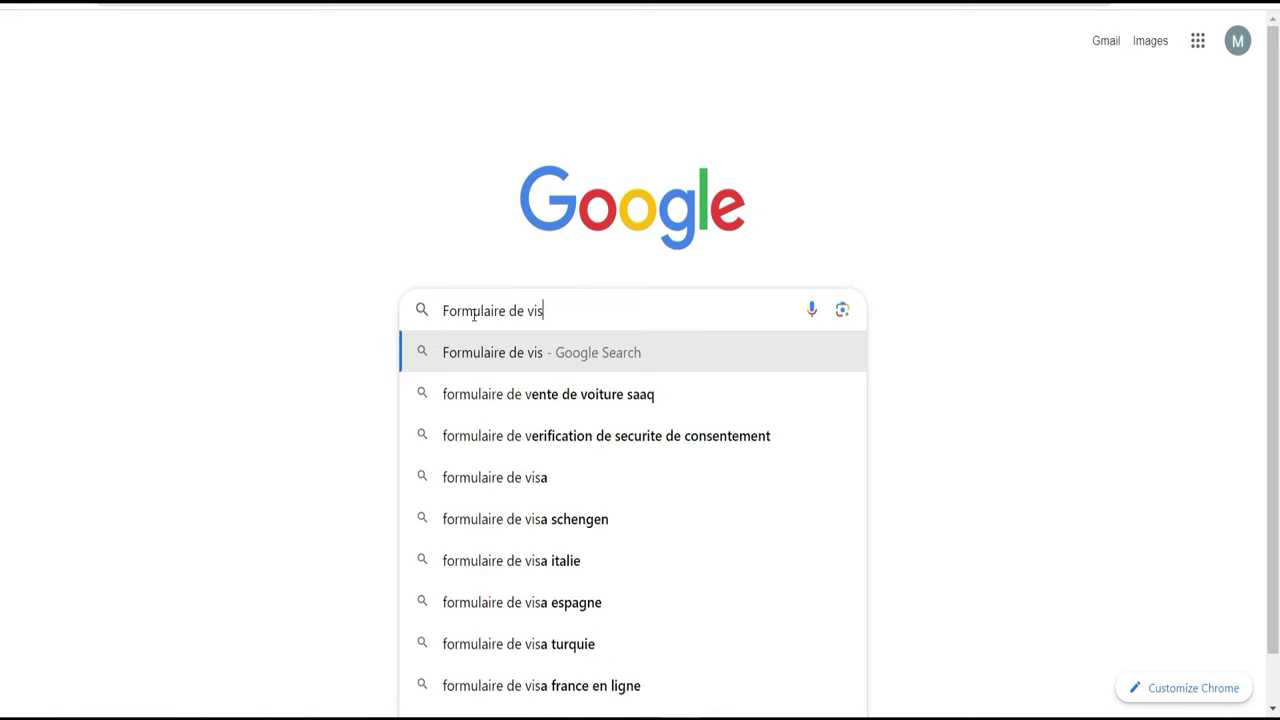
text(a rus)
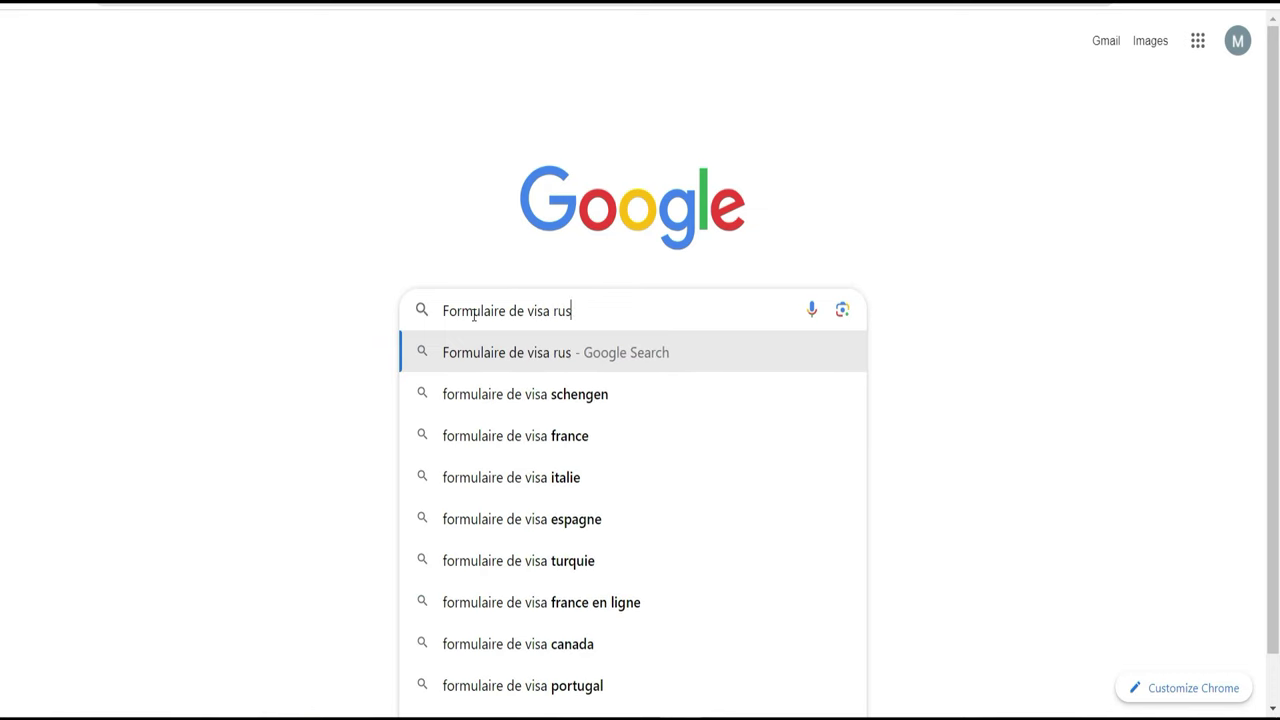
text(se)
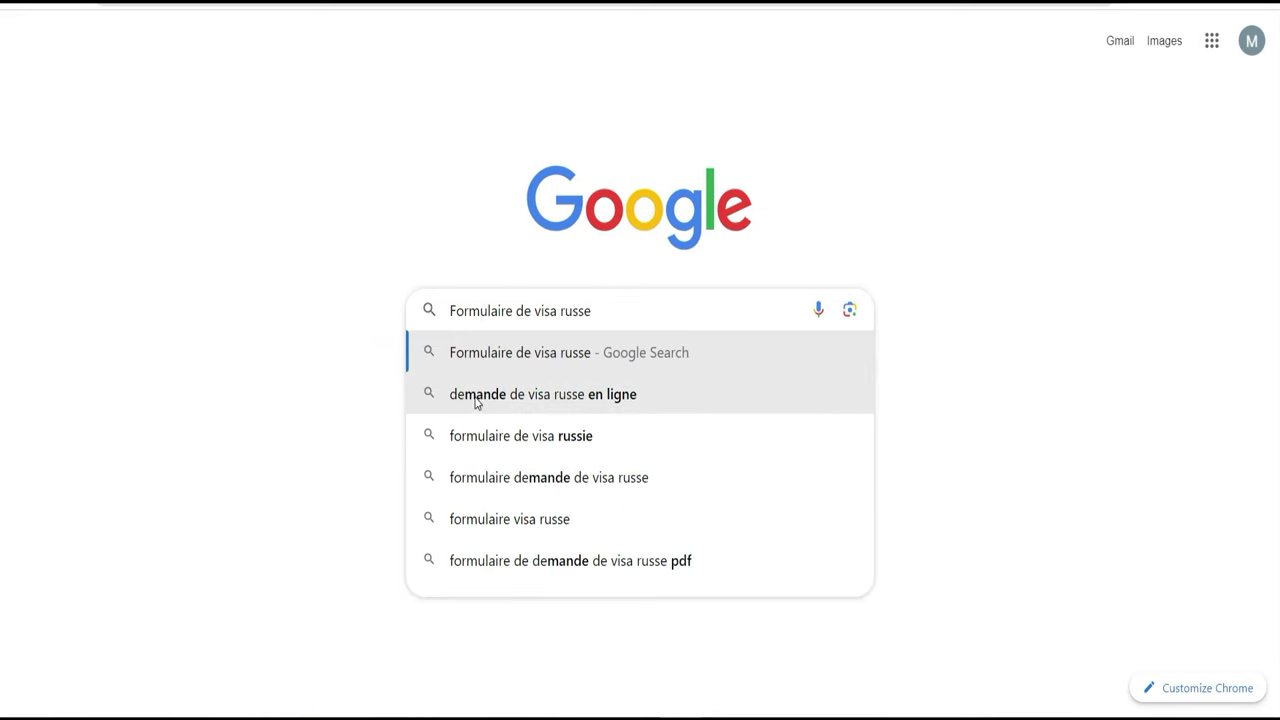
click(494, 440)
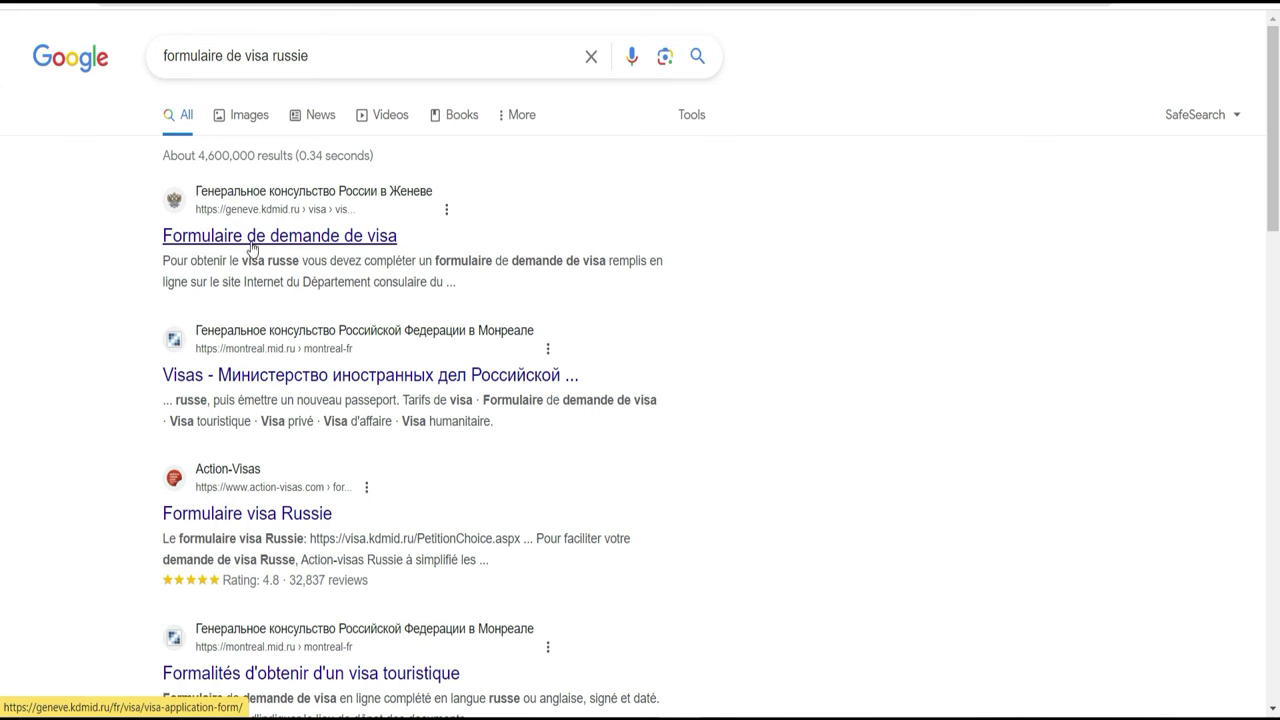
Follow the geneve.kdmid.ru result through to the online visa application site visa.kdmid.ru.
click(259, 240)
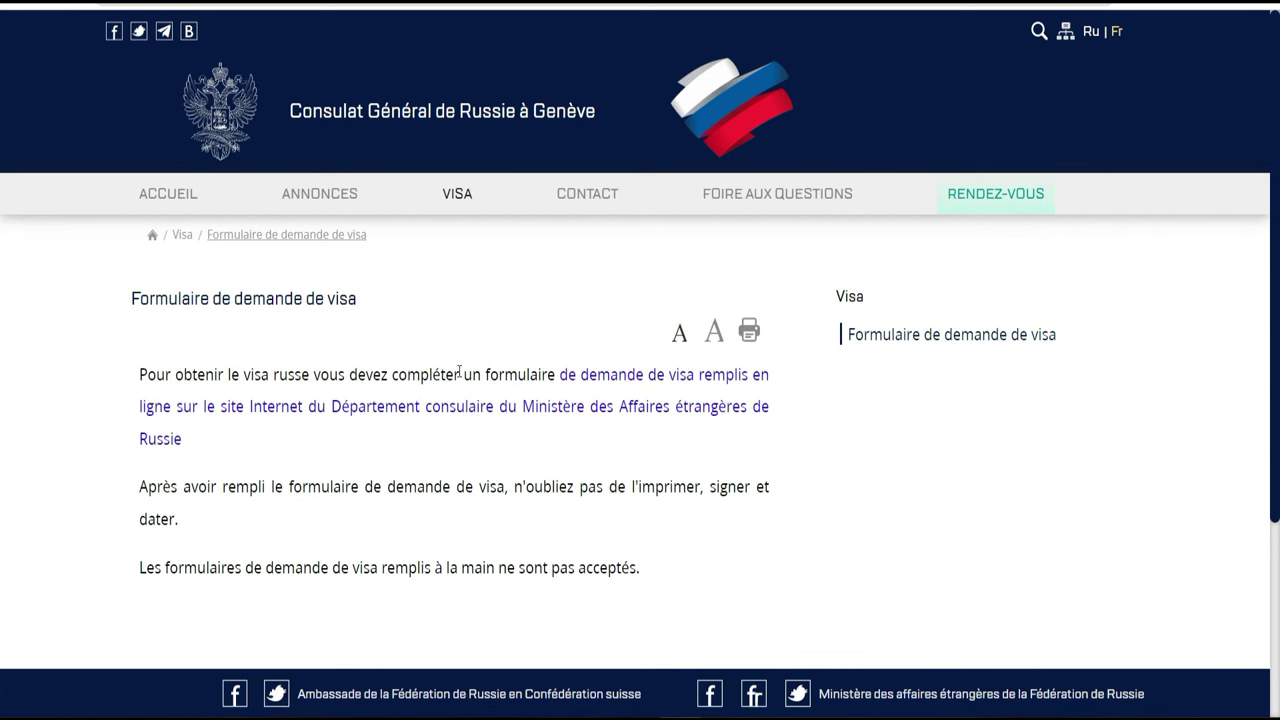
click(646, 382)
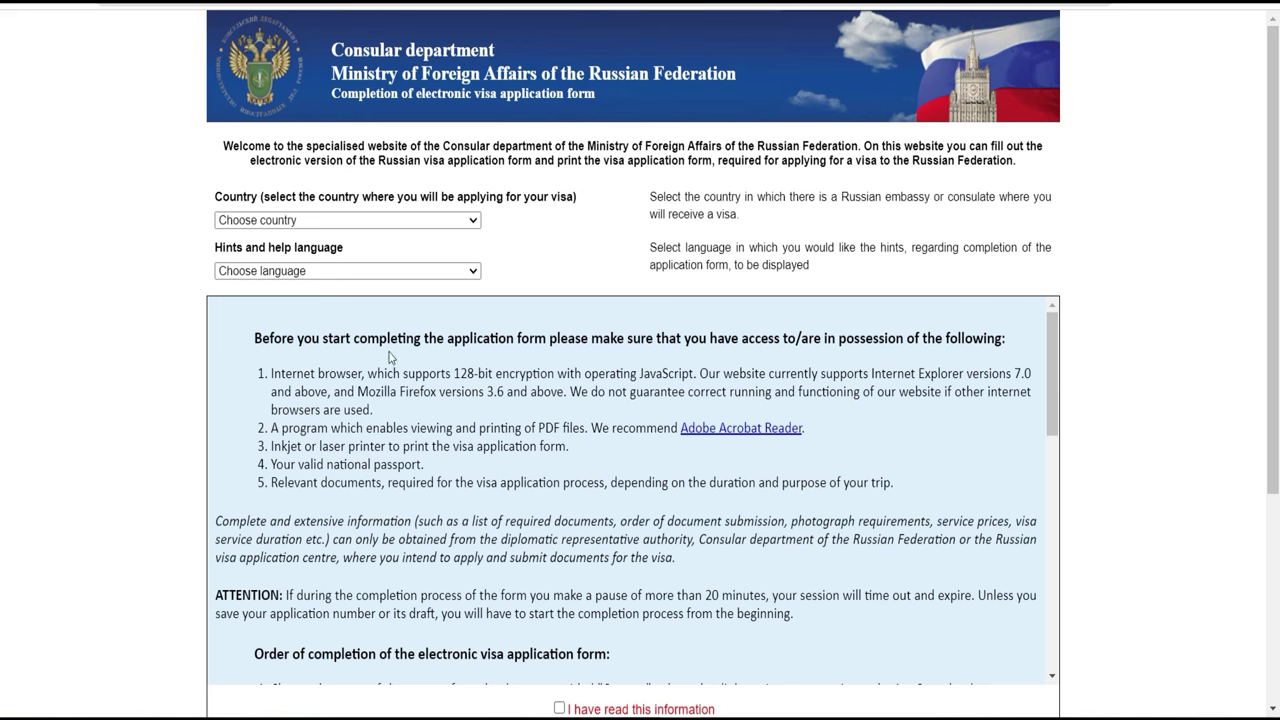
Select COTE D'IVOIRE as the country and FRANÇAIS (FRENCH) as the hints and help language.
click(471, 223)
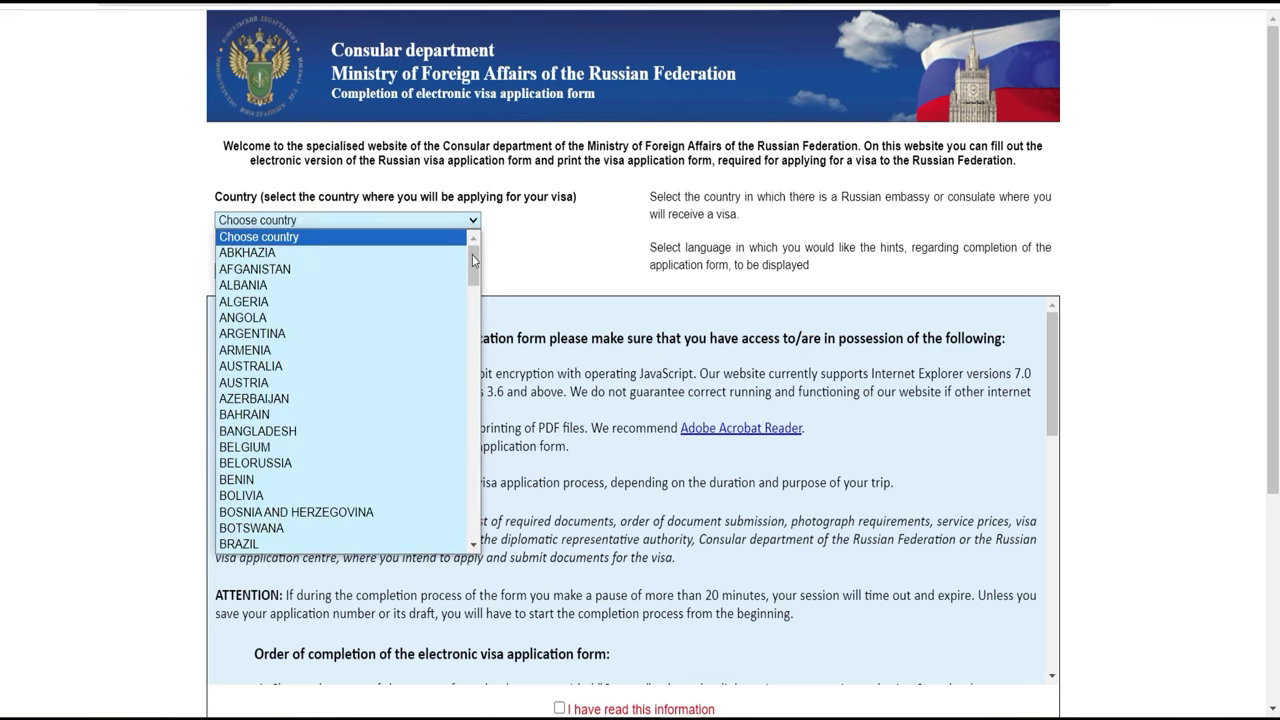
key(c)
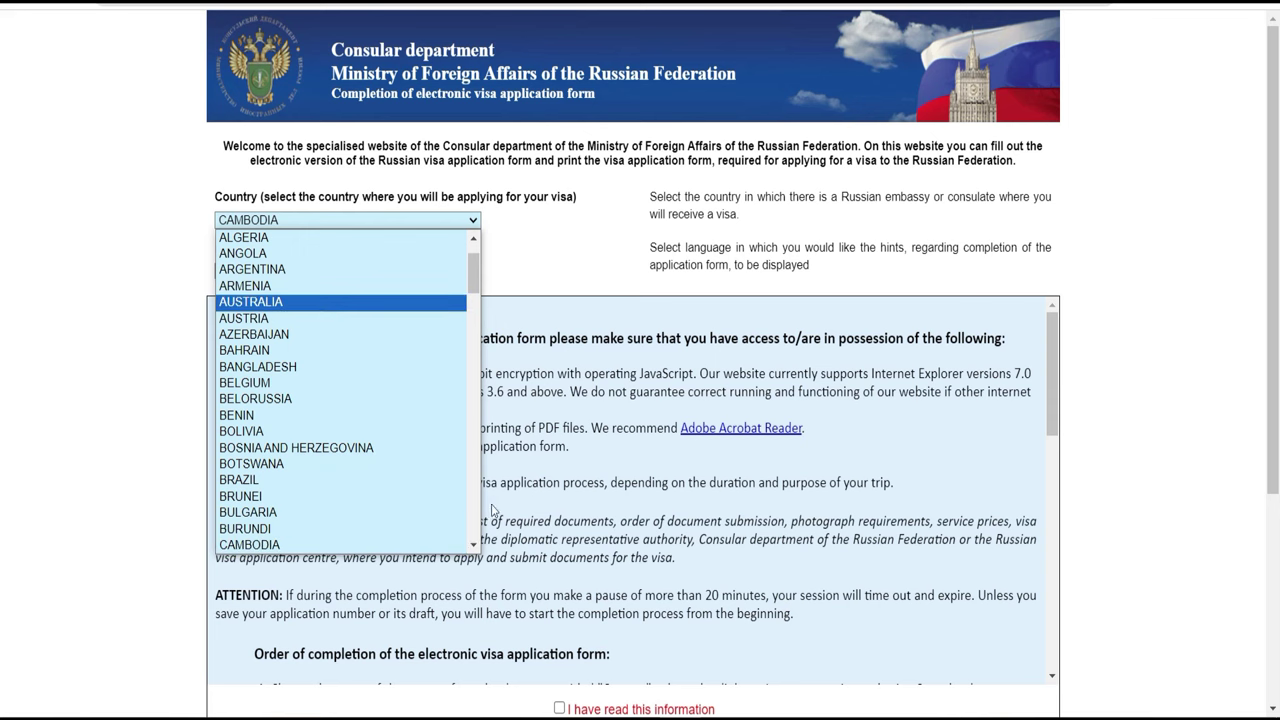
click(473, 546)
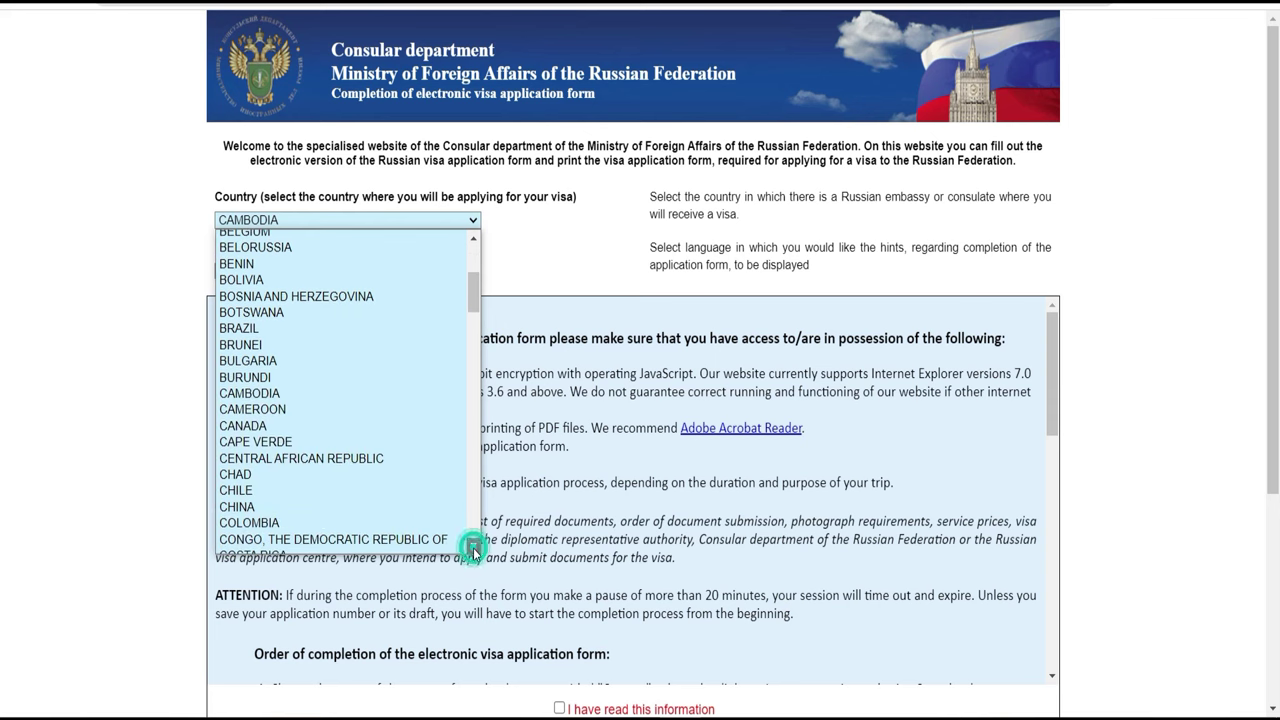
drag(473, 548, 473, 548)
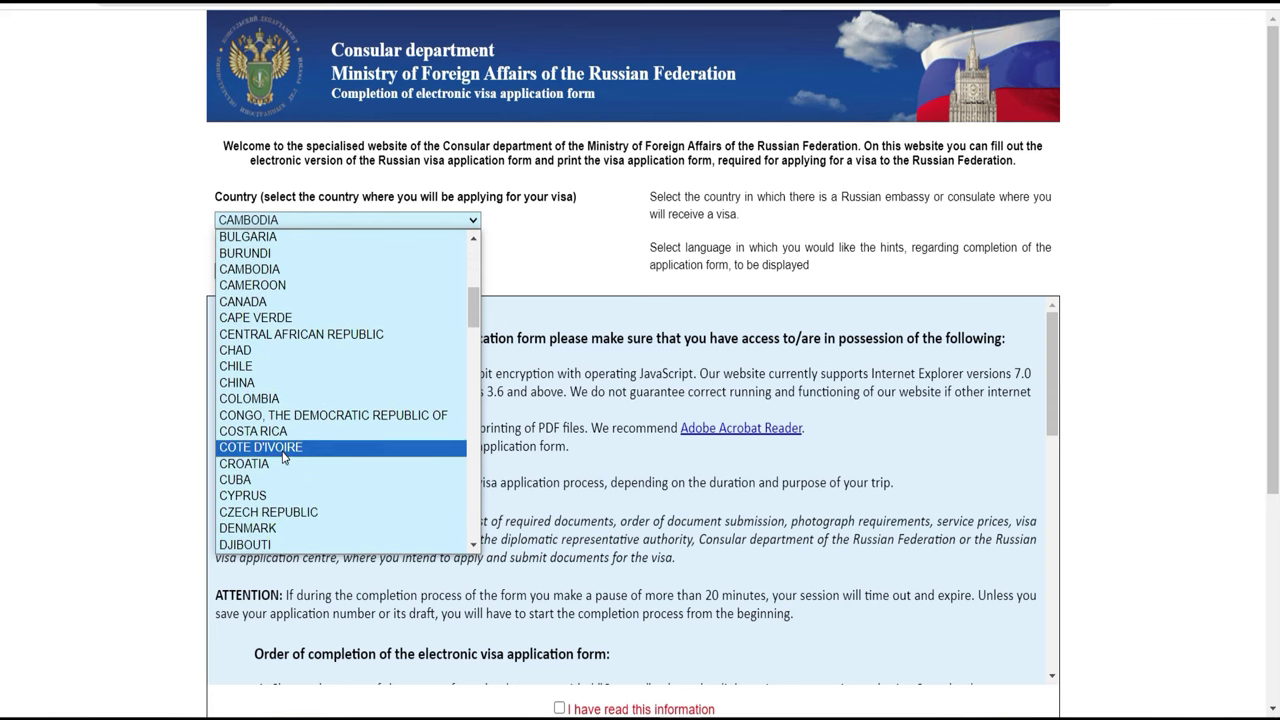
click(283, 452)
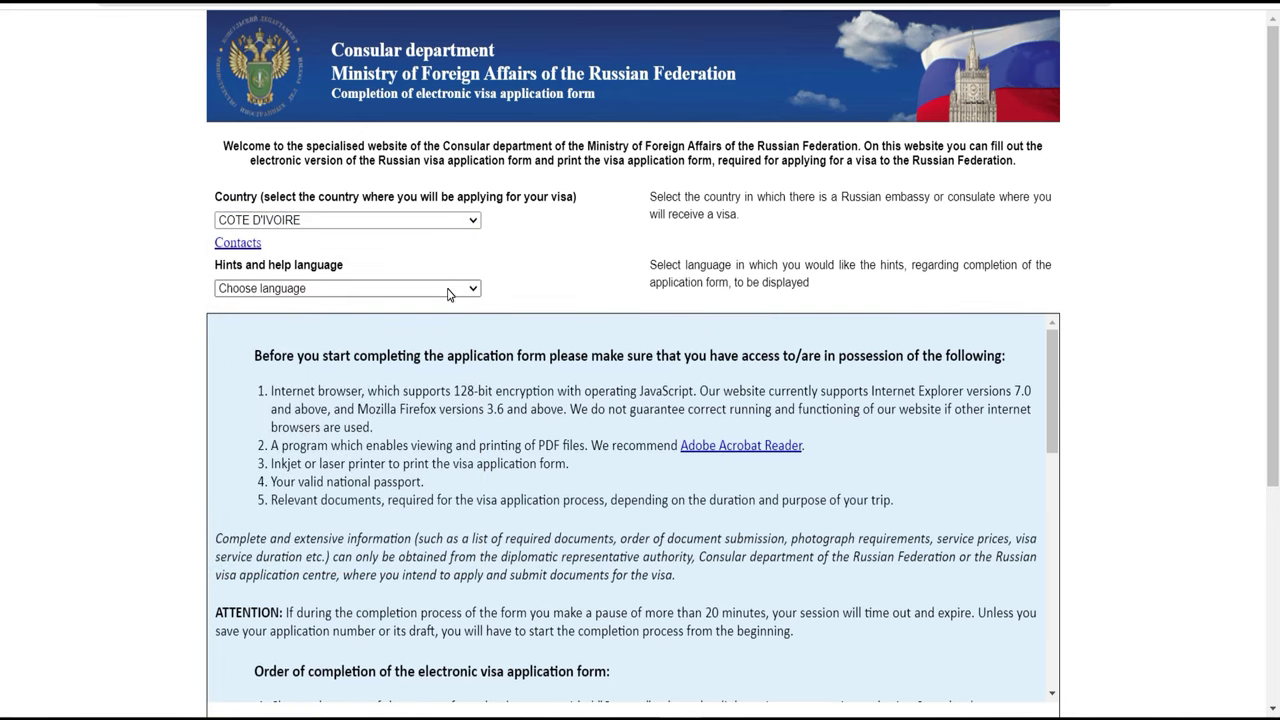
click(448, 290)
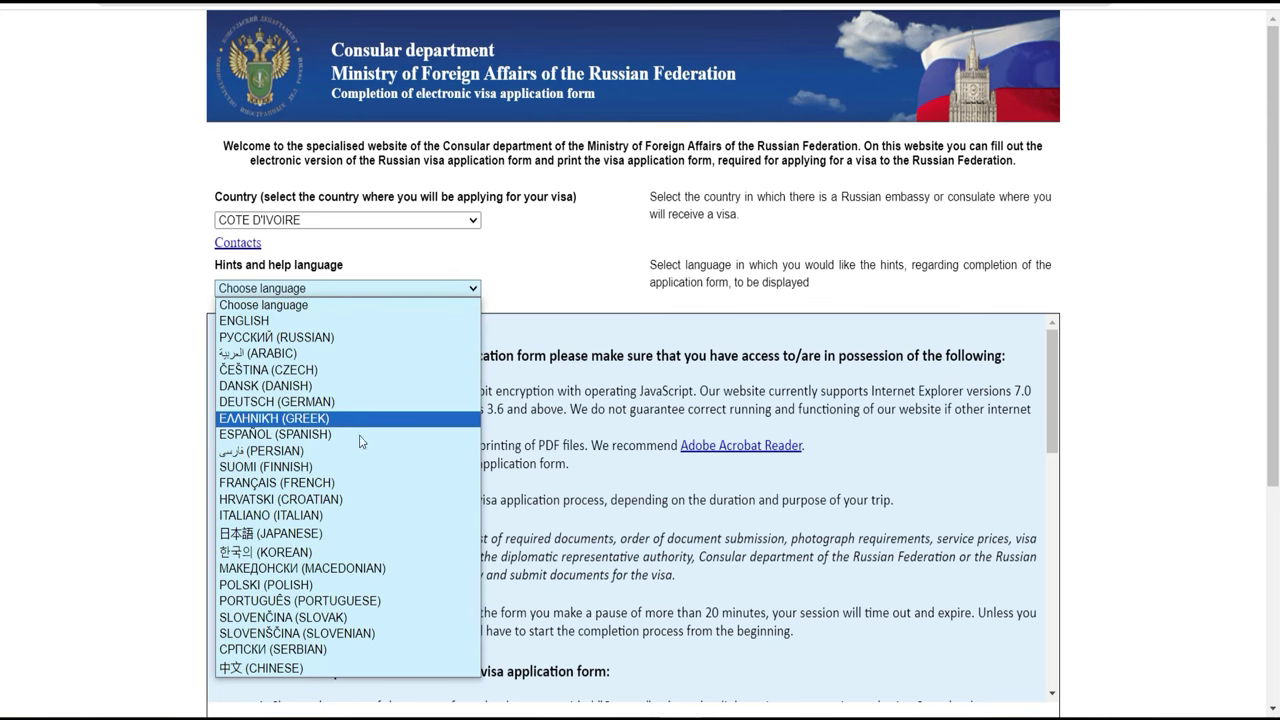
click(347, 483)
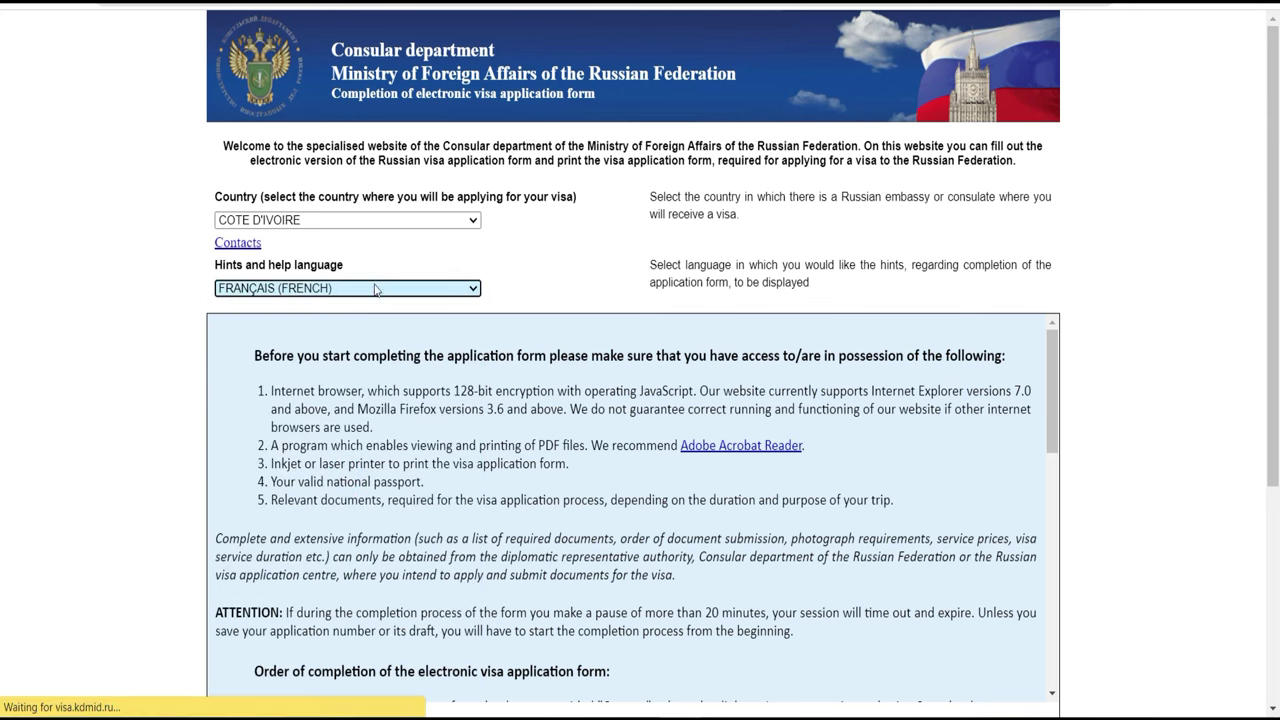
Scroll through the preliminary info, tick 'Je confirme avoir lu cette information', and start a new form.
scroll(2, 352, down, 3)
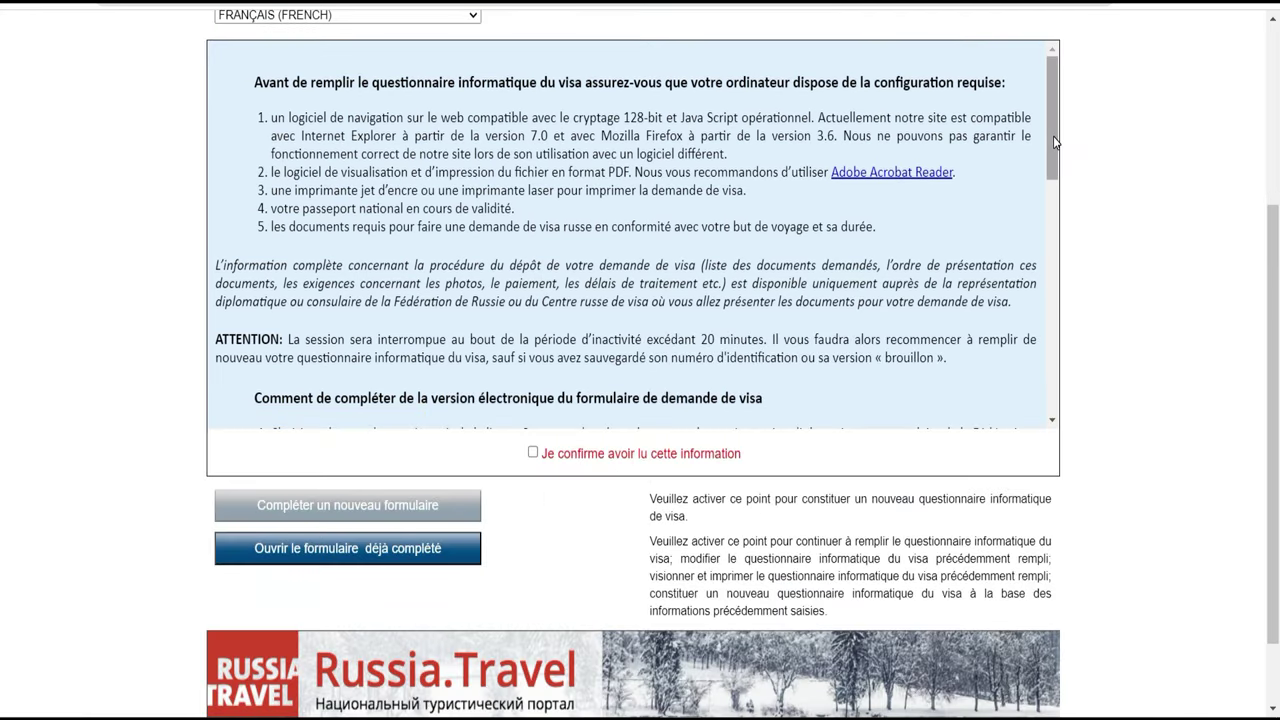
drag(1054, 143, 1067, 446)
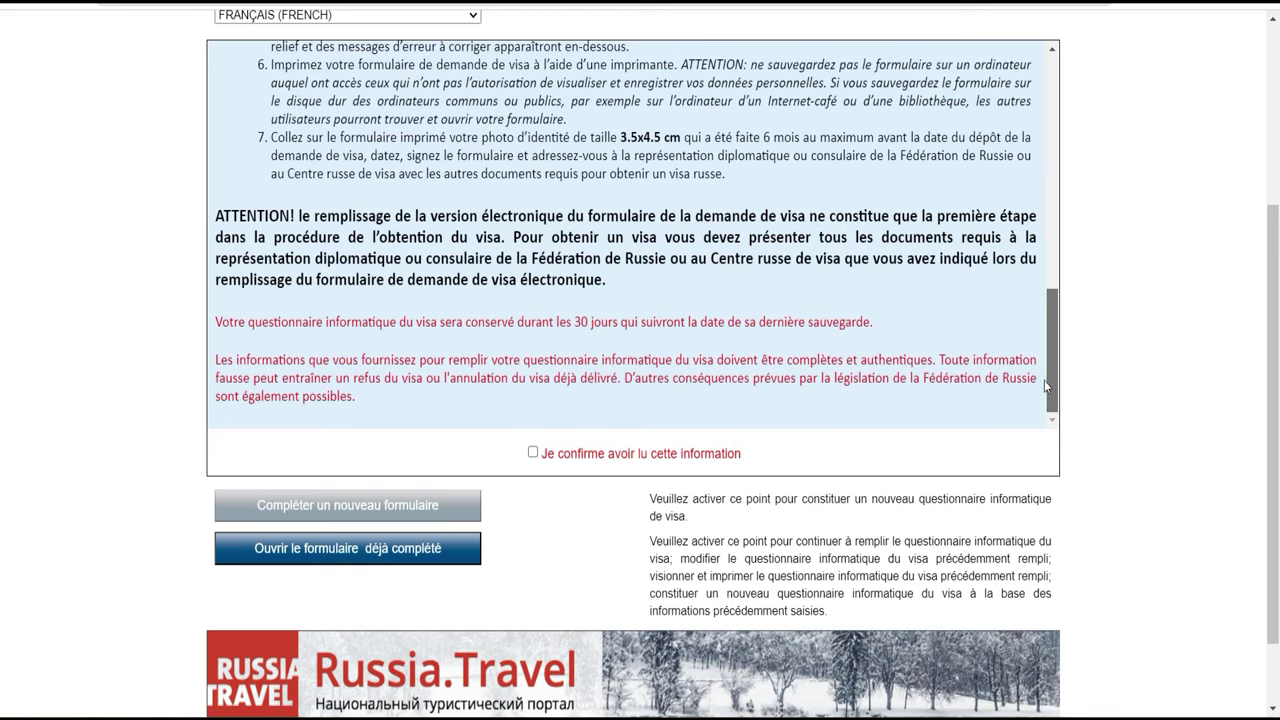
mouse_move(1047, 387)
mouse_down()
mouse_move(1023, 258)
mouse_move(1038, 162)
mouse_move(1060, 388)
mouse_up()
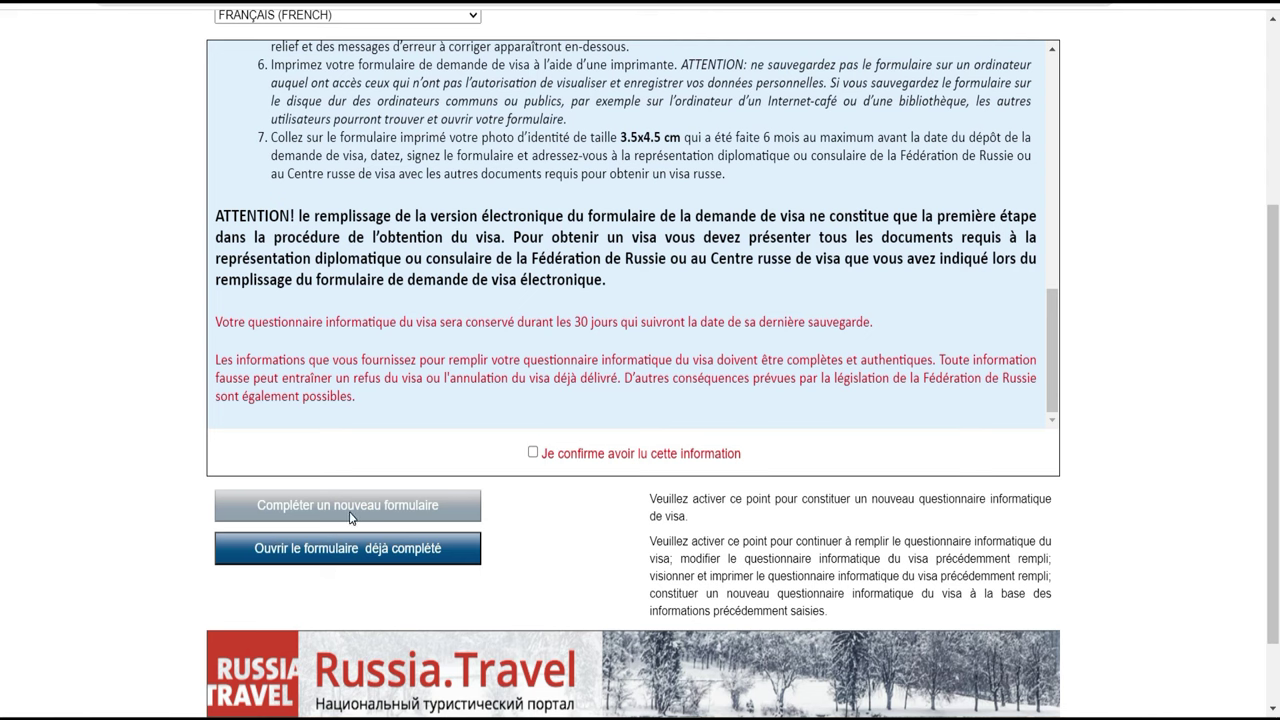
click(533, 454)
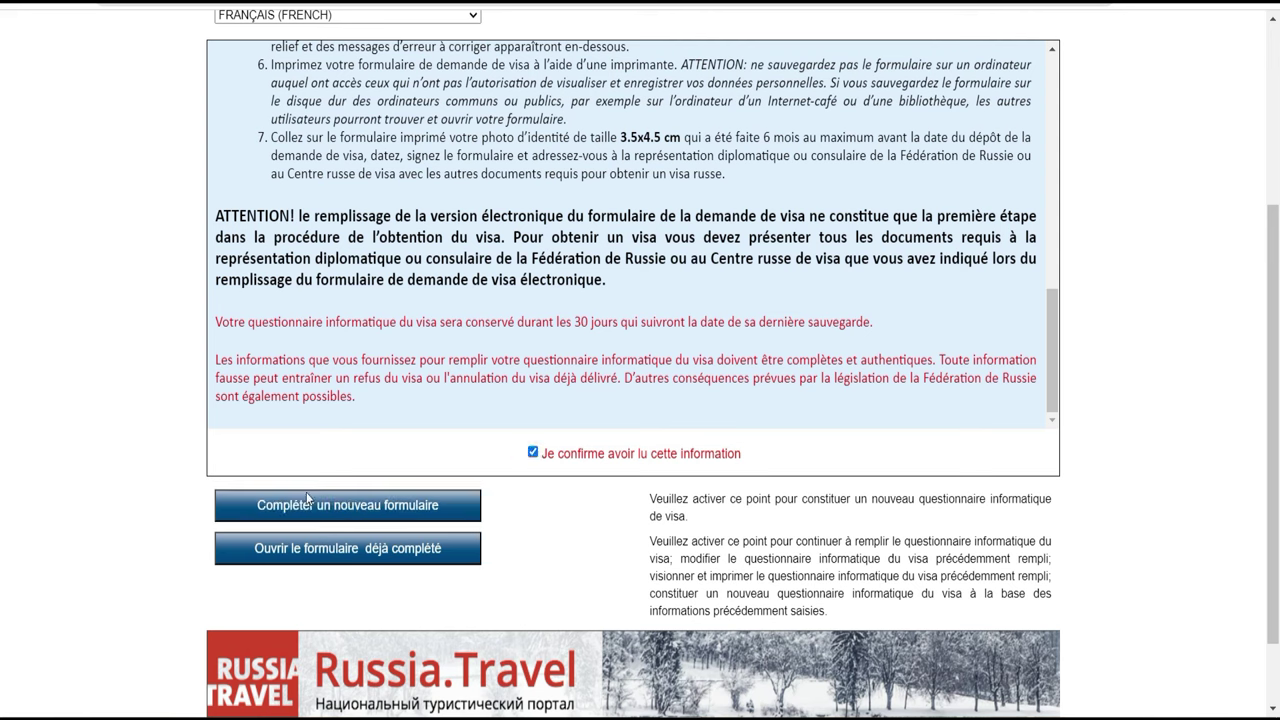
click(366, 505)
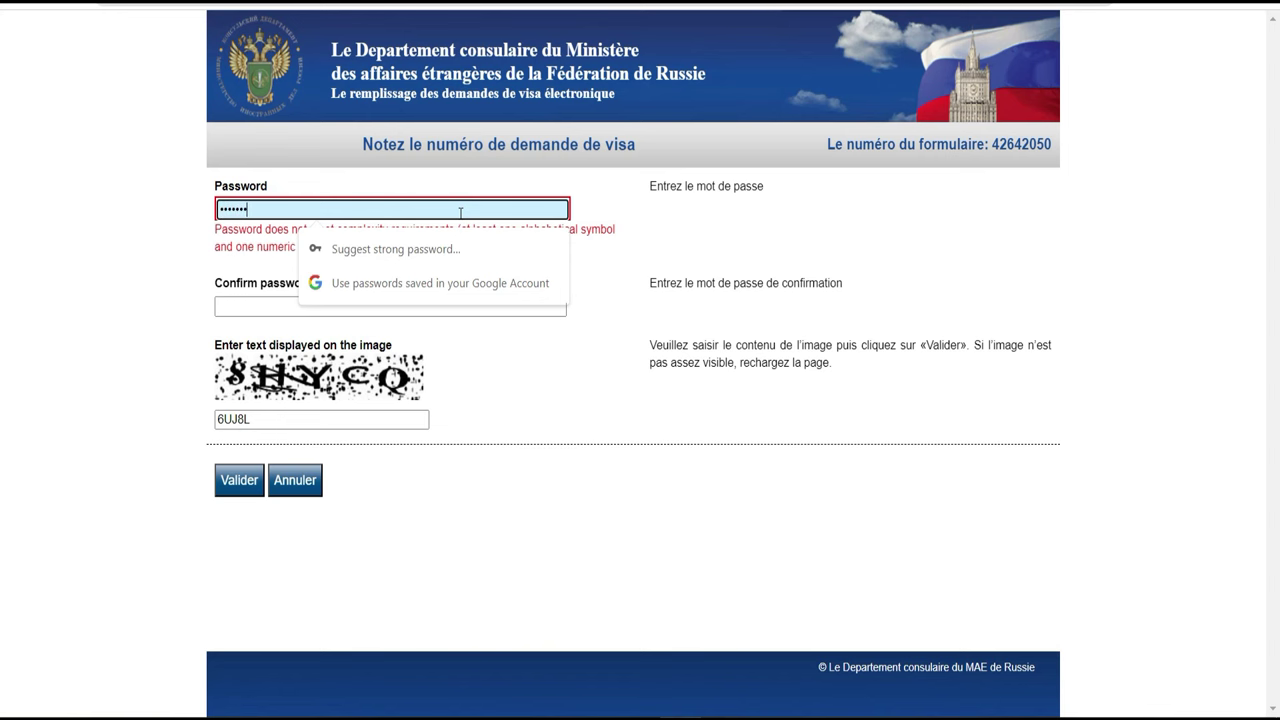
Retype the account password to confirm it and enter the captcha characters shown in the image.
click(285, 308)
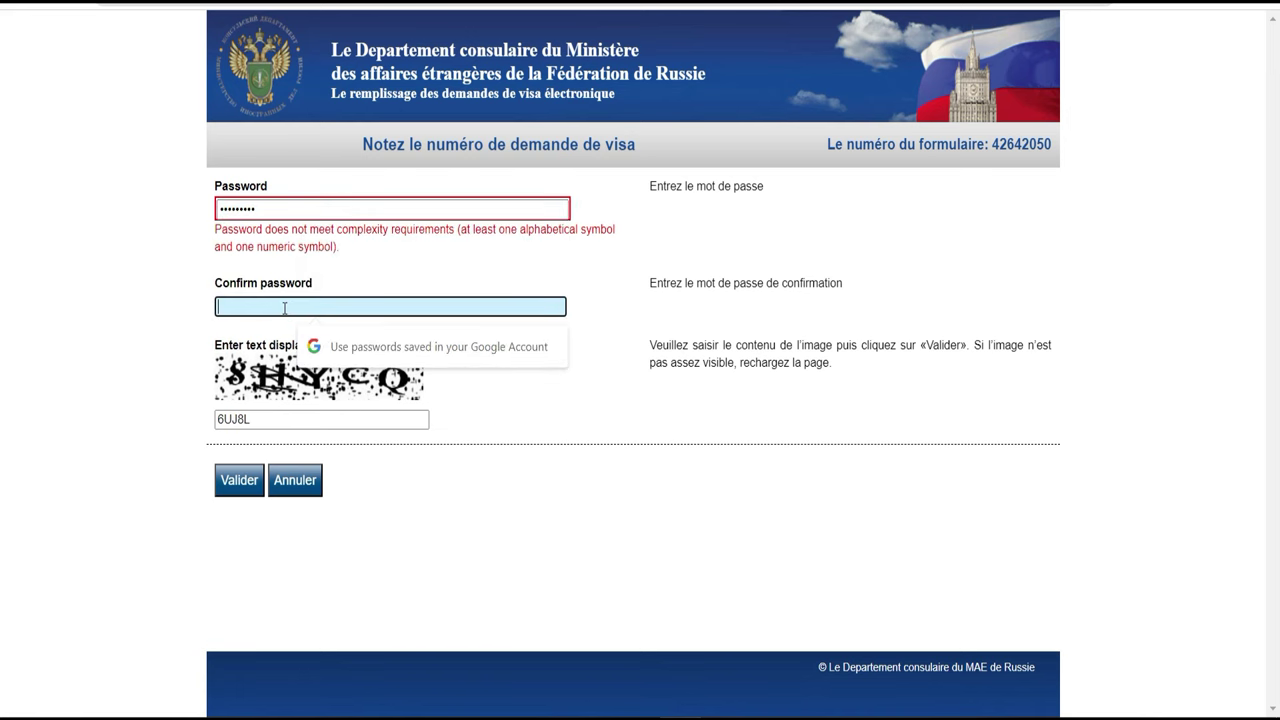
text(****)
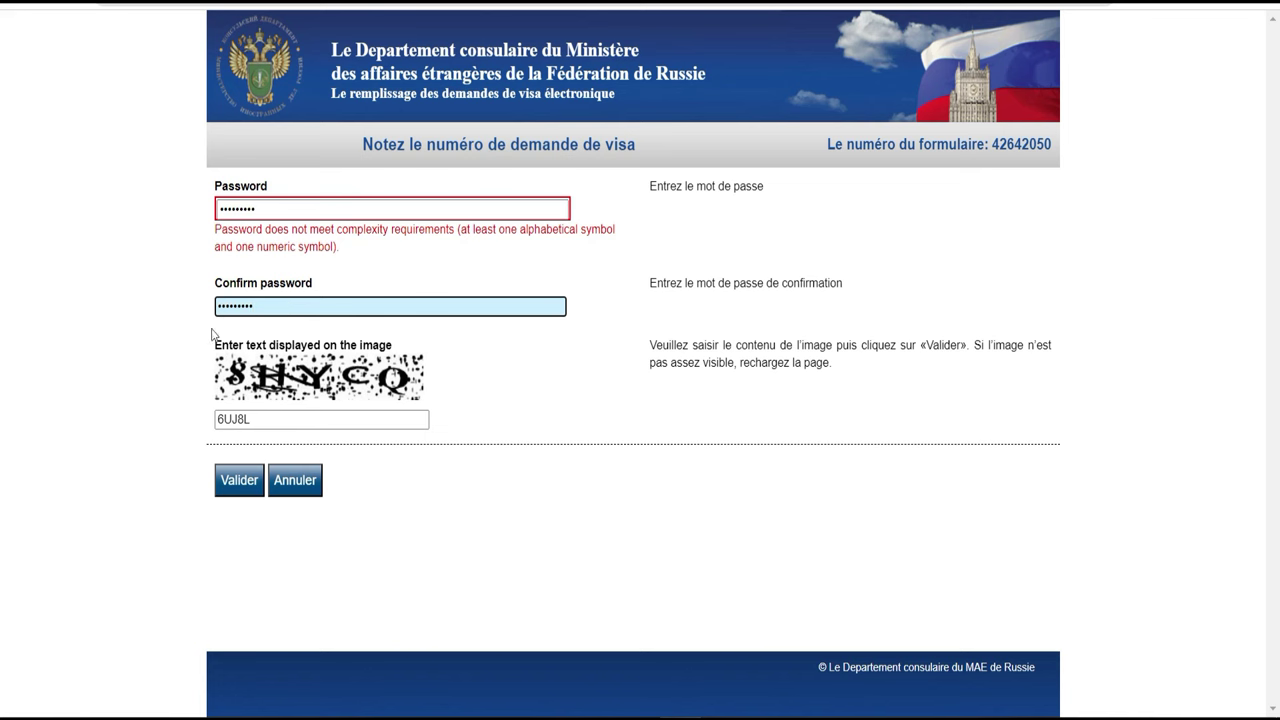
double_click(278, 421)
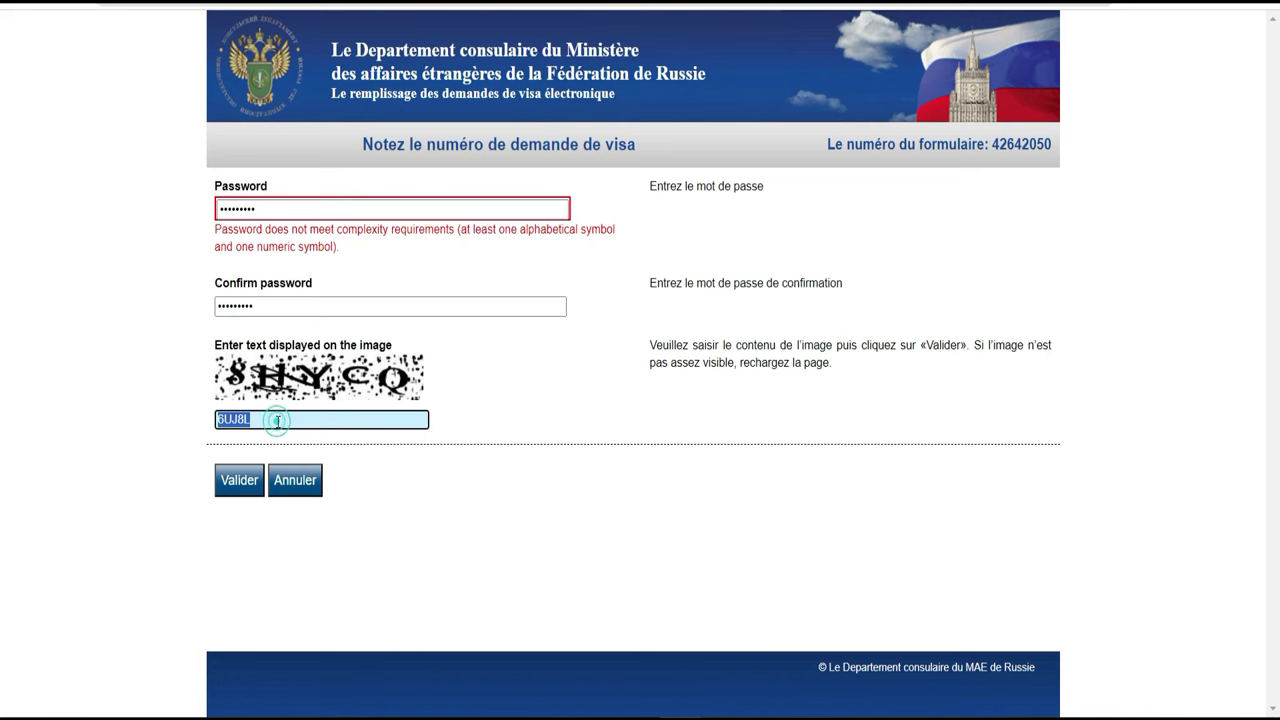
text(8H)
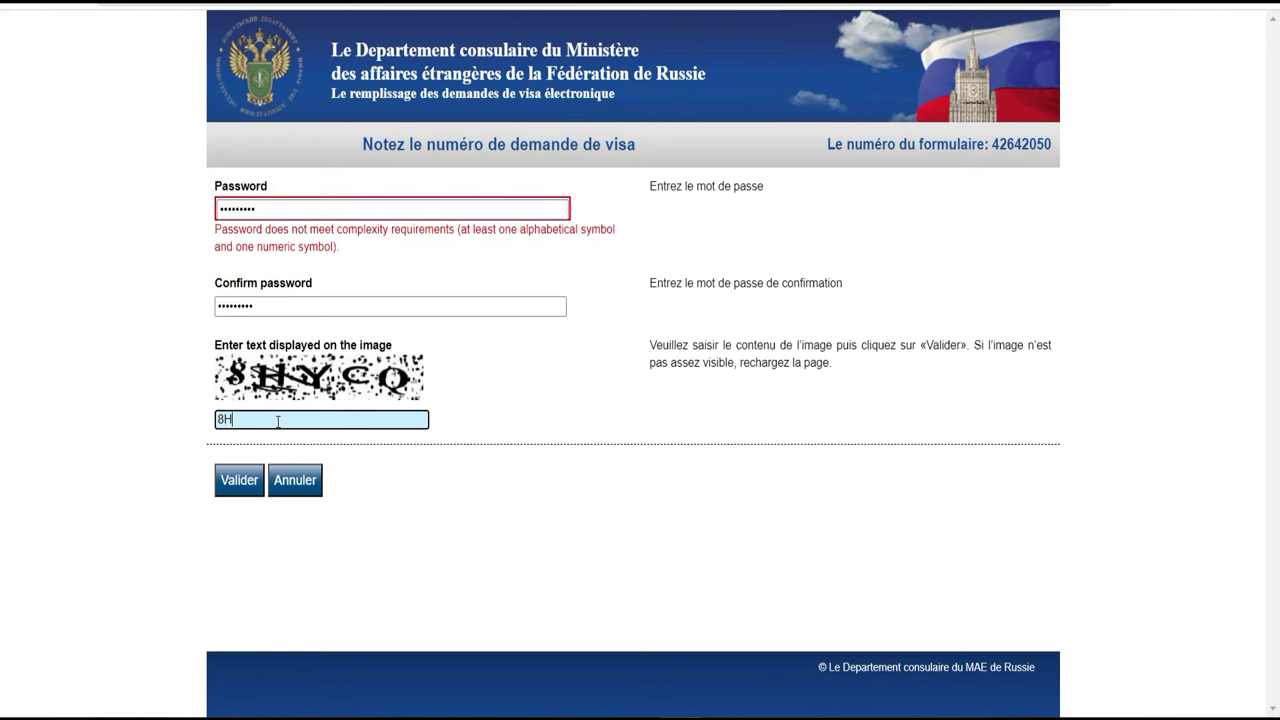
text(YCQ)
Submit the password and captcha, save the password in Chrome, and continue to the new application form.
click(244, 486)
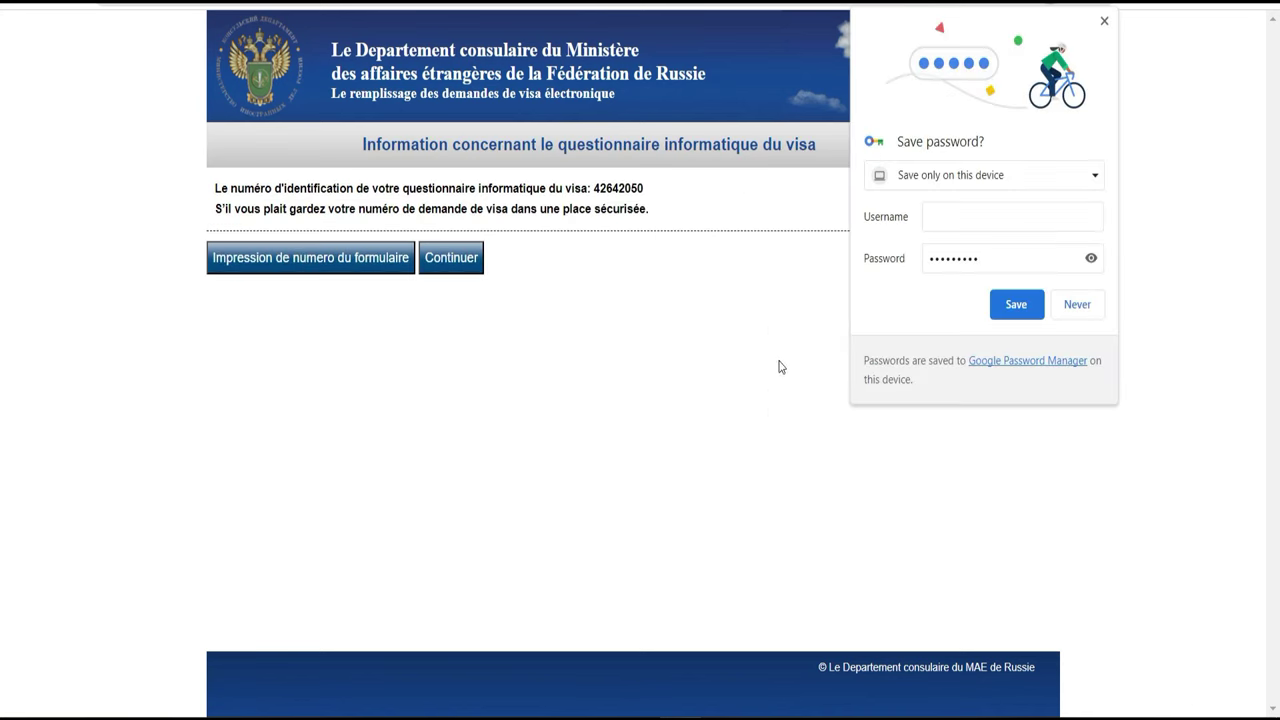
click(1020, 306)
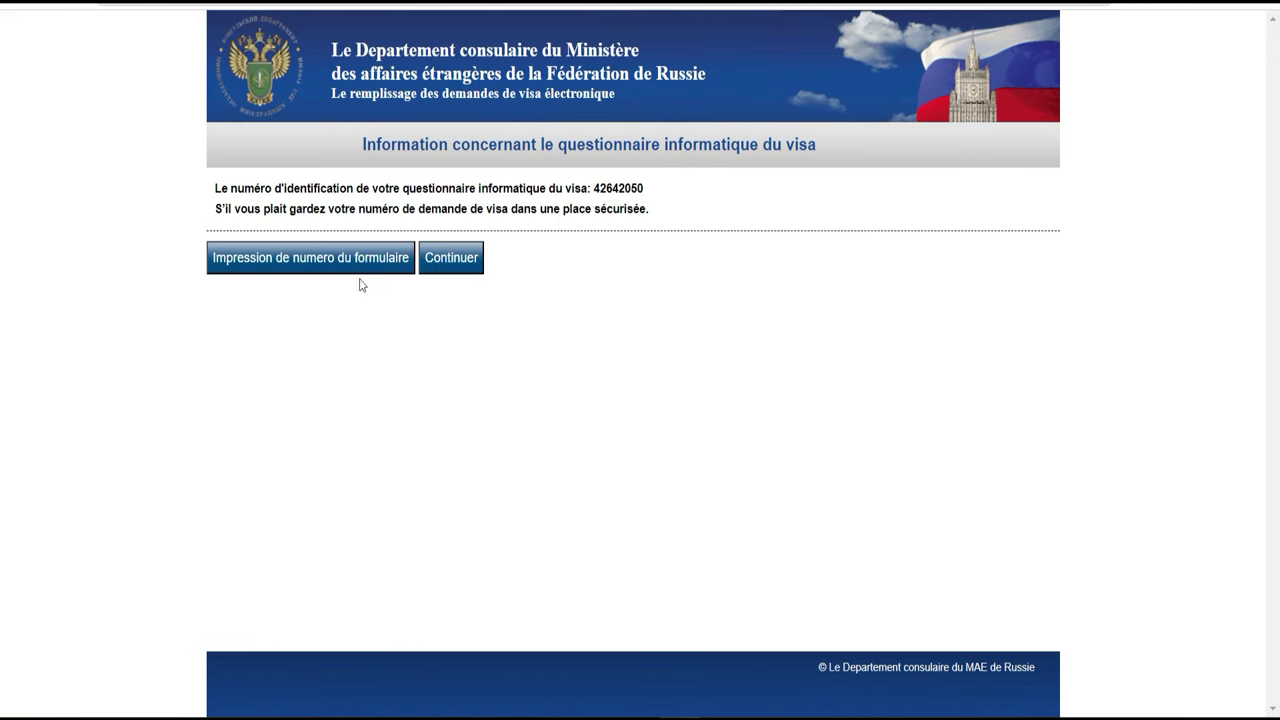
click(453, 262)
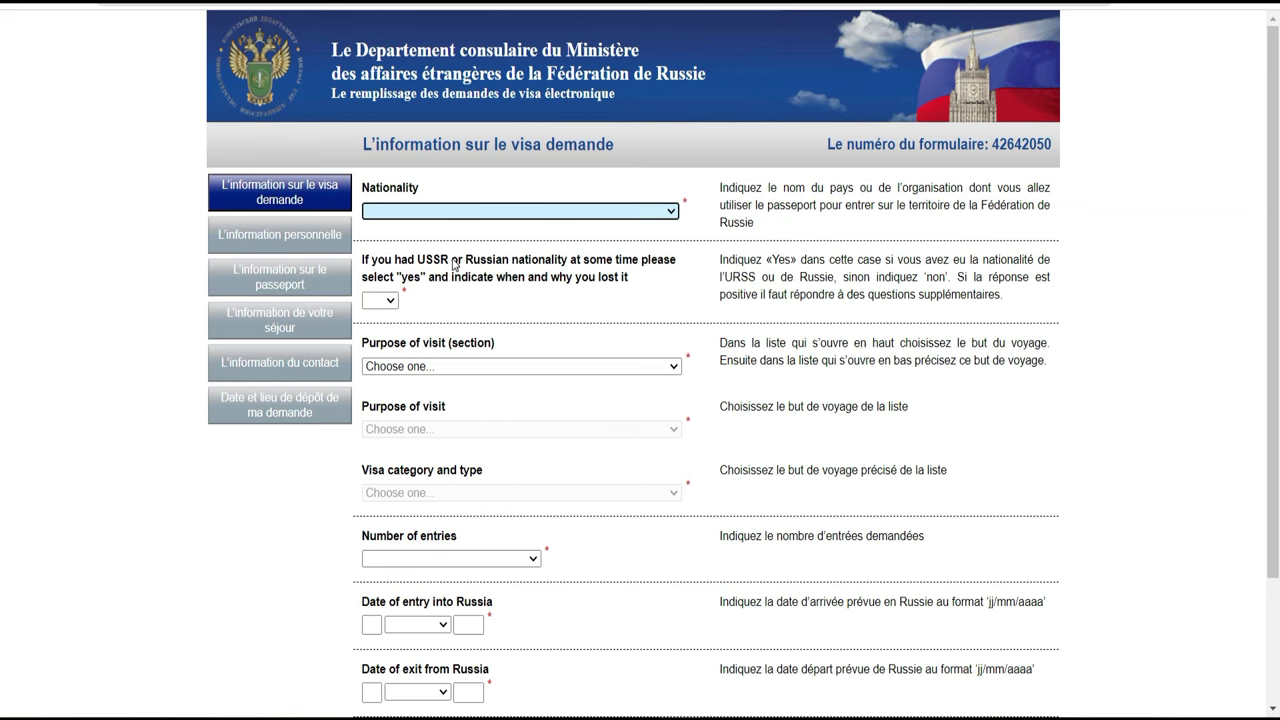
Set Nationality to COTE D'IVOIRE on the visa request form.
scroll(2, 210, down, 3)
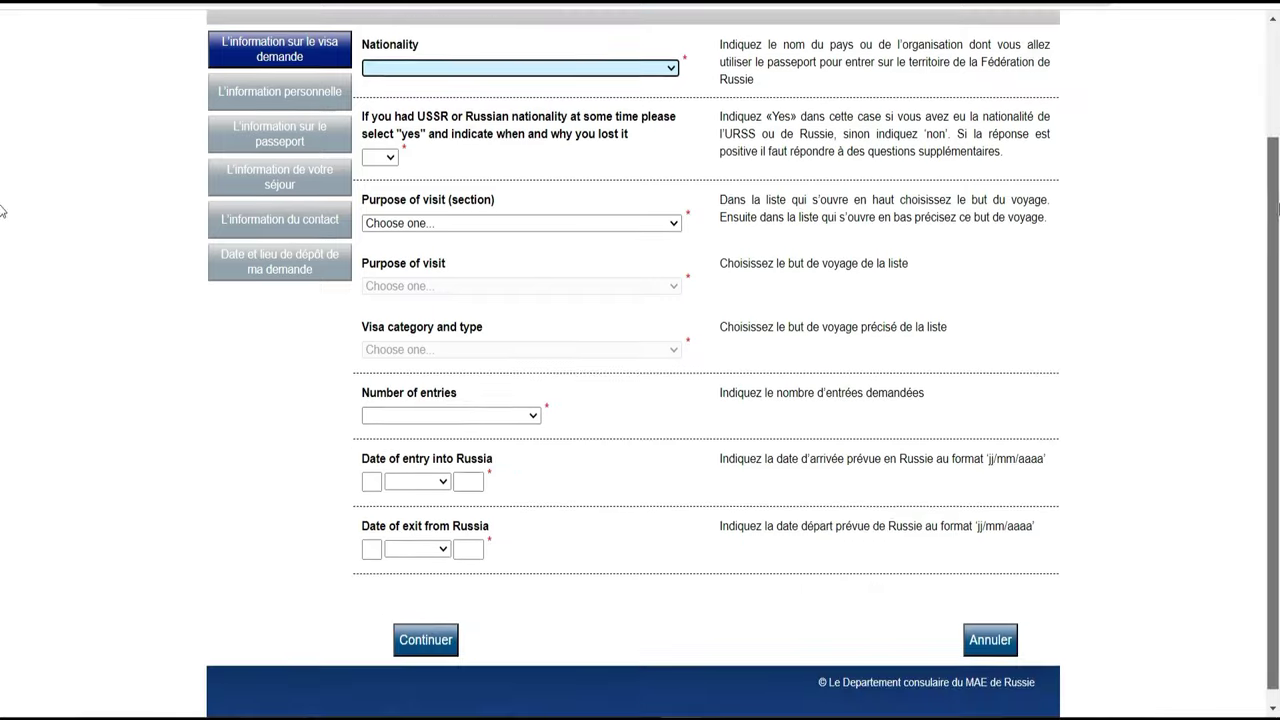
scroll(2, 210, up, 3)
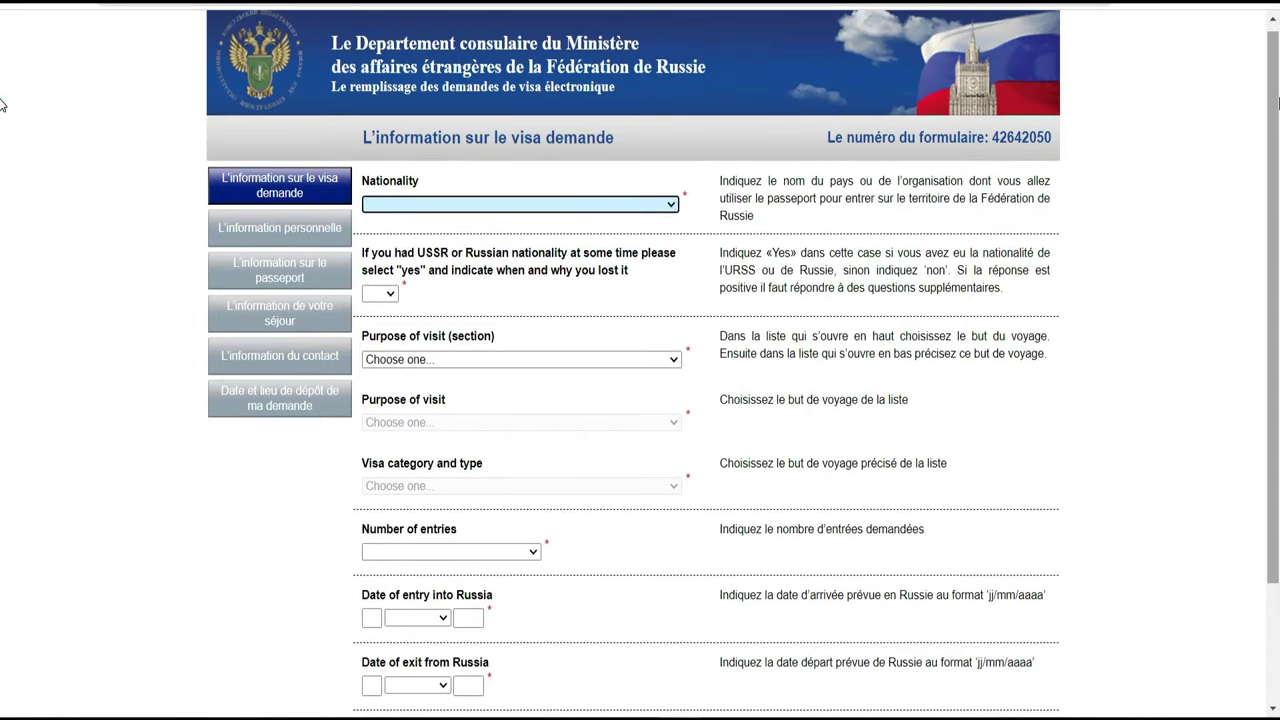
scroll(2, 100, up, 1)
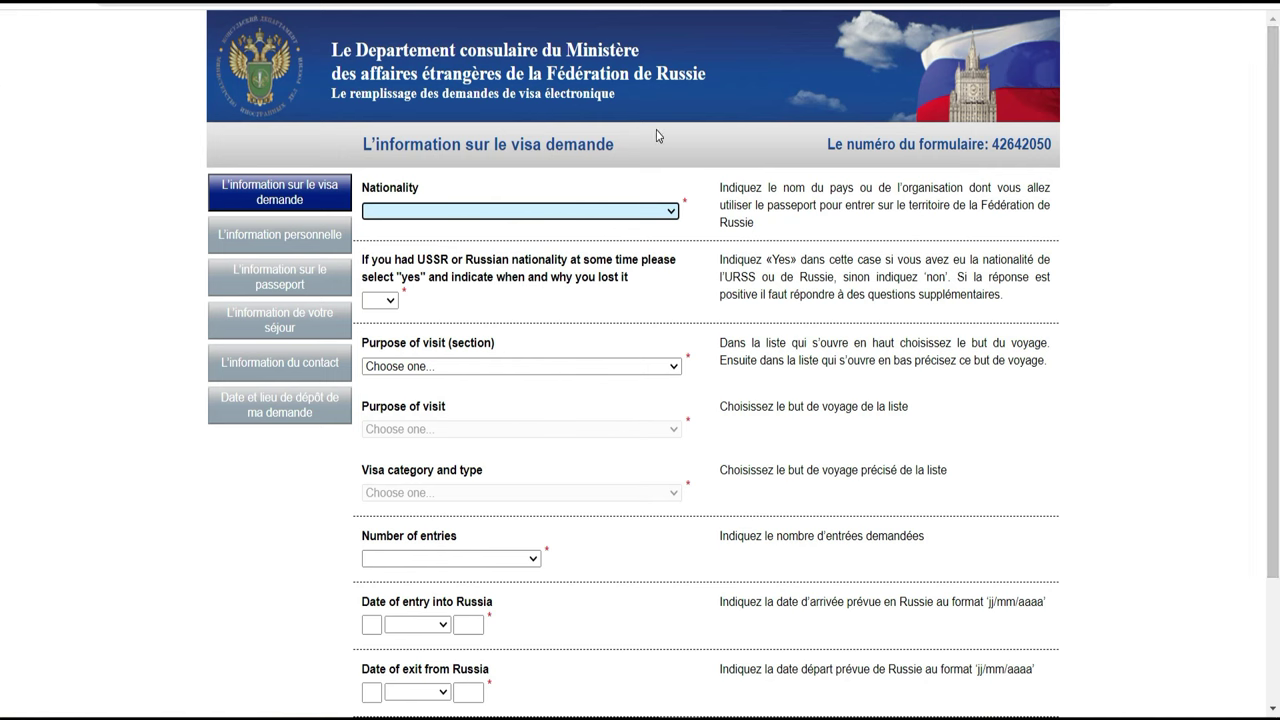
click(663, 215)
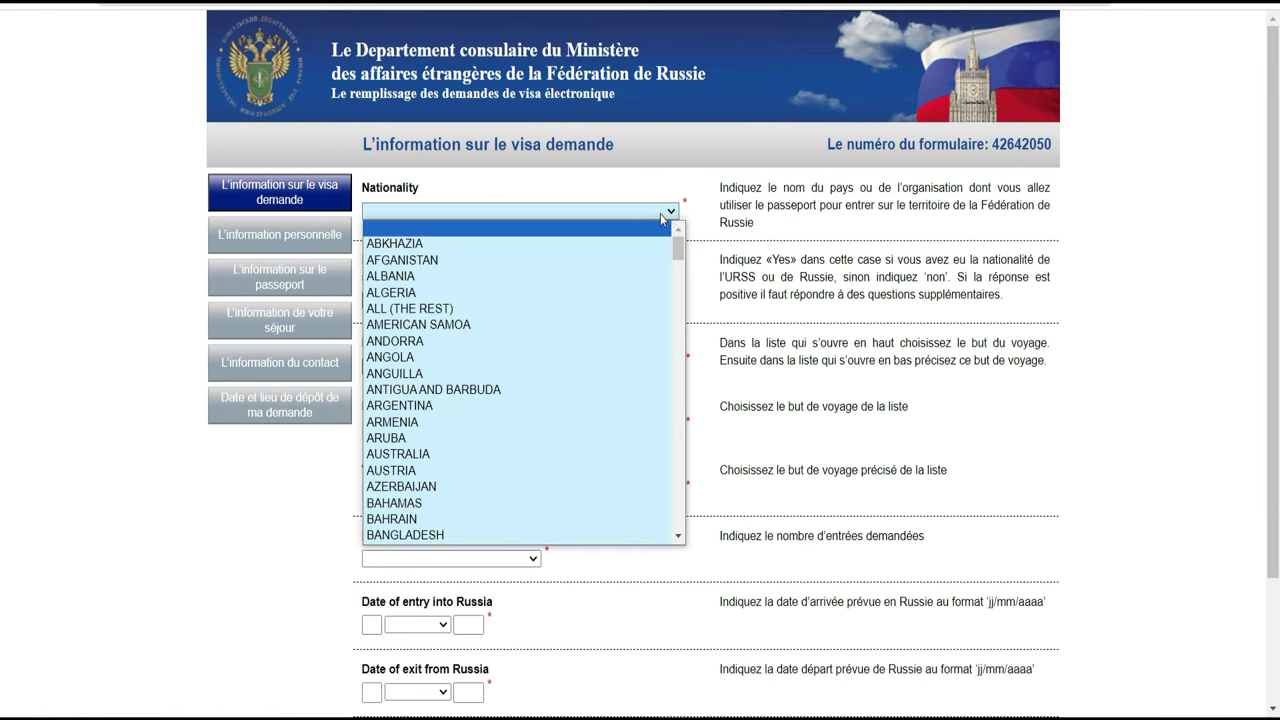
key(c)
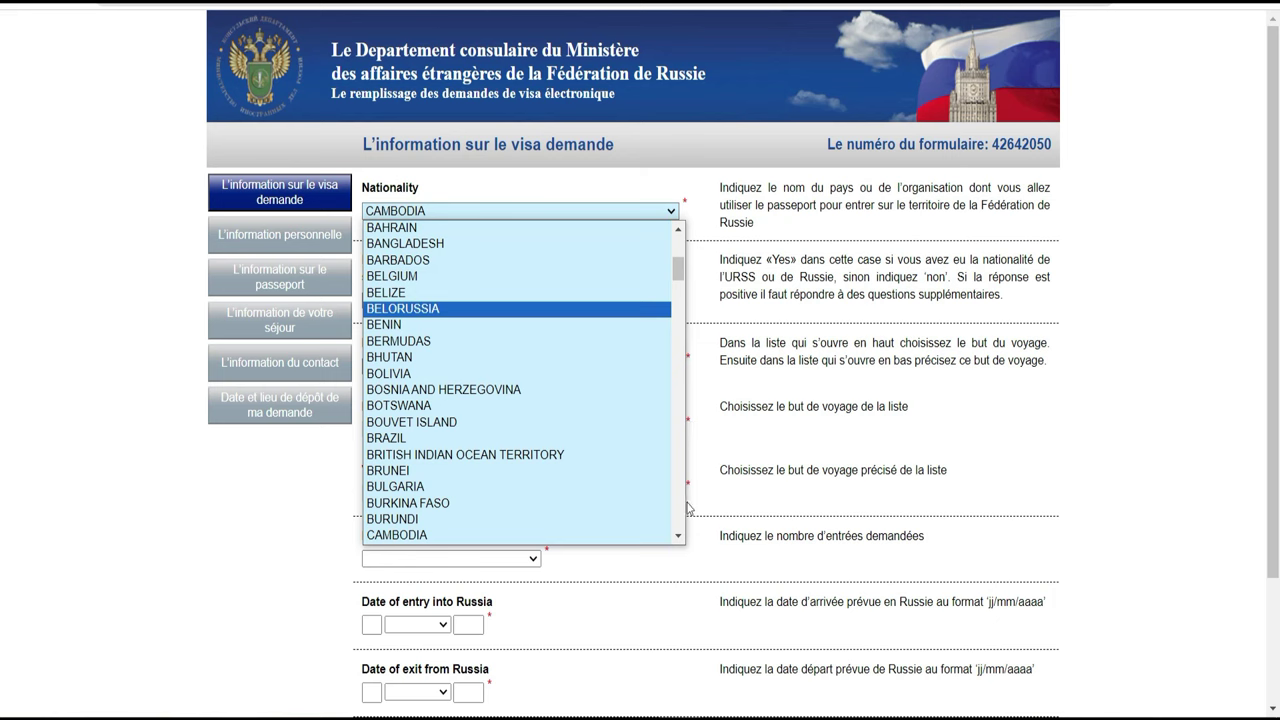
click(679, 537)
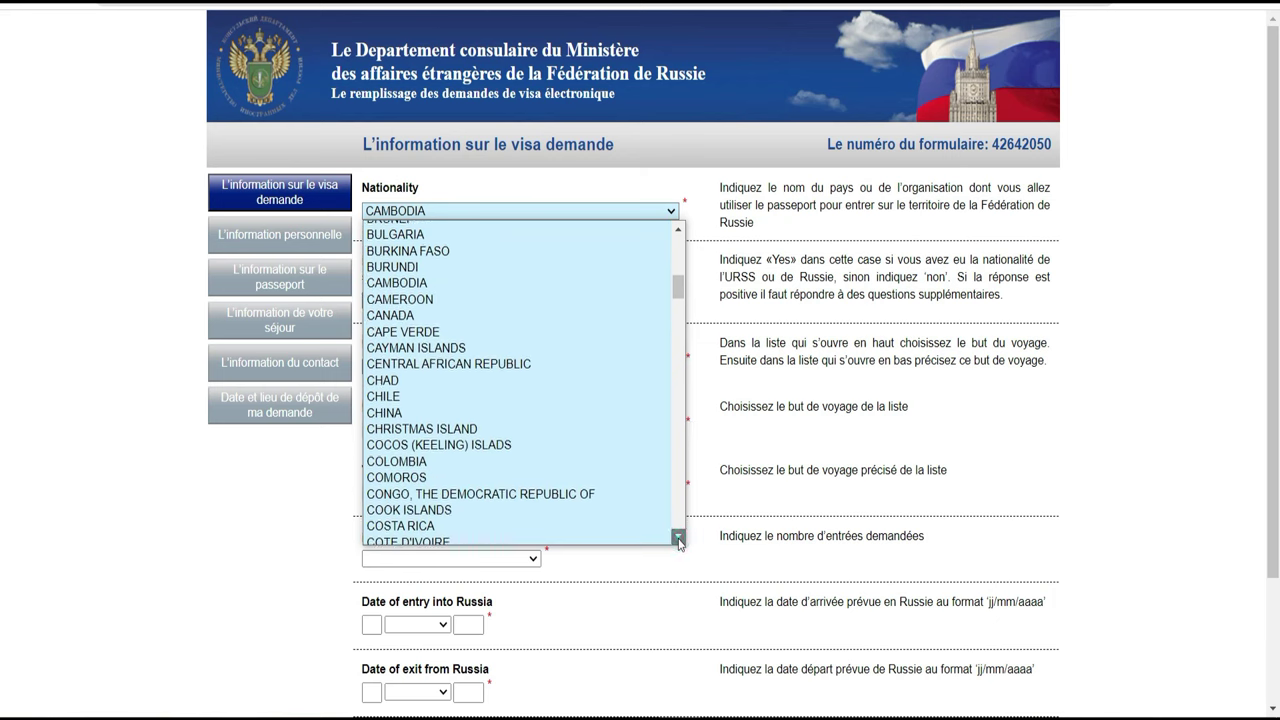
click(679, 542)
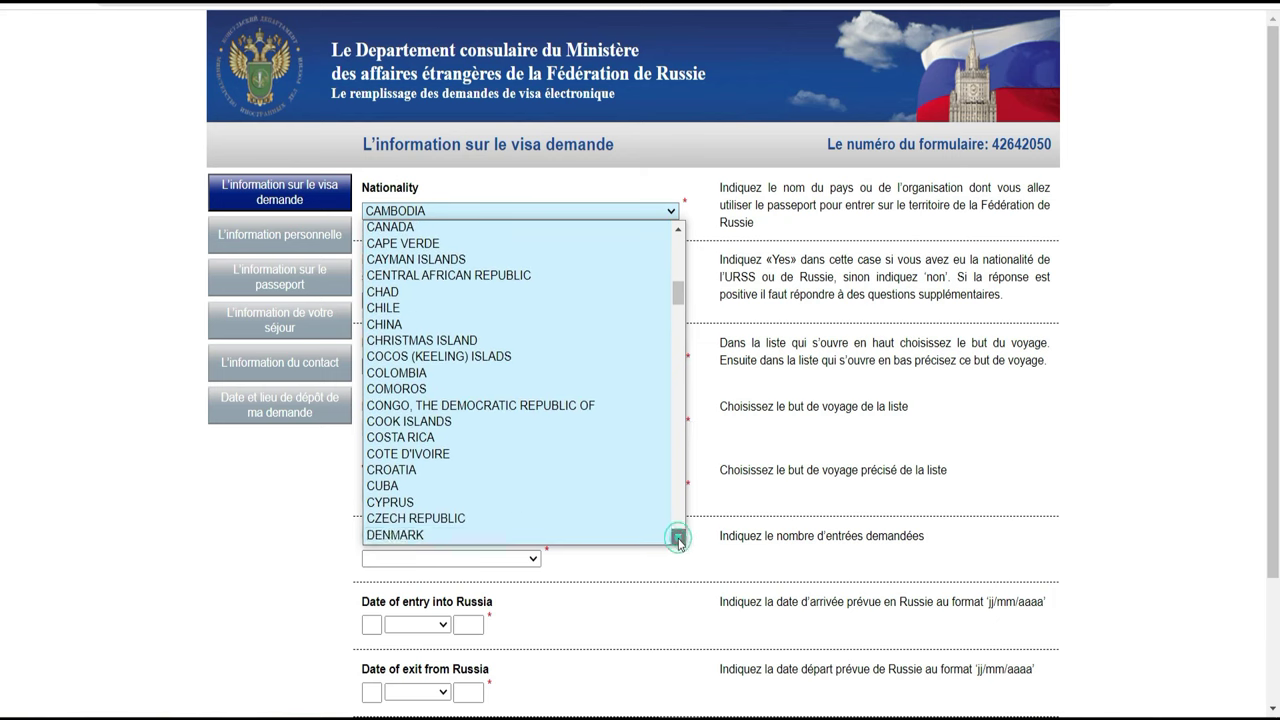
click(495, 462)
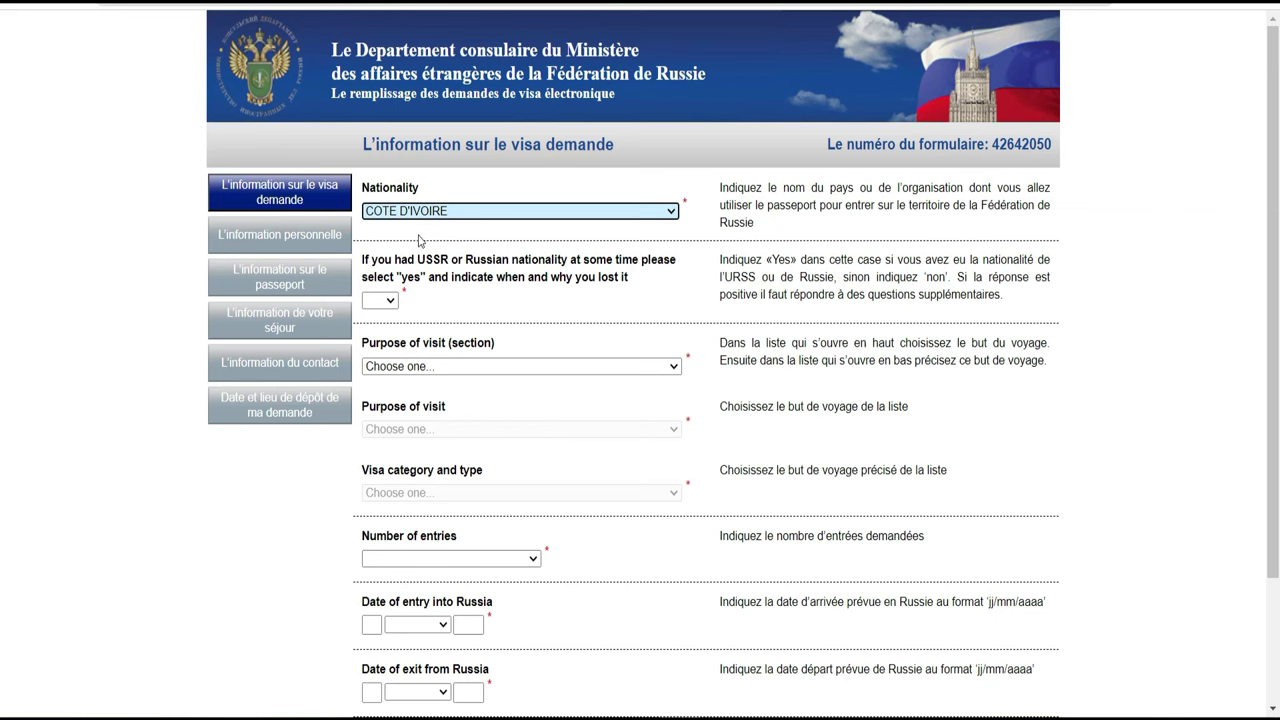
Answer 'no' to the former USSR or Russian nationality question.
click(386, 300)
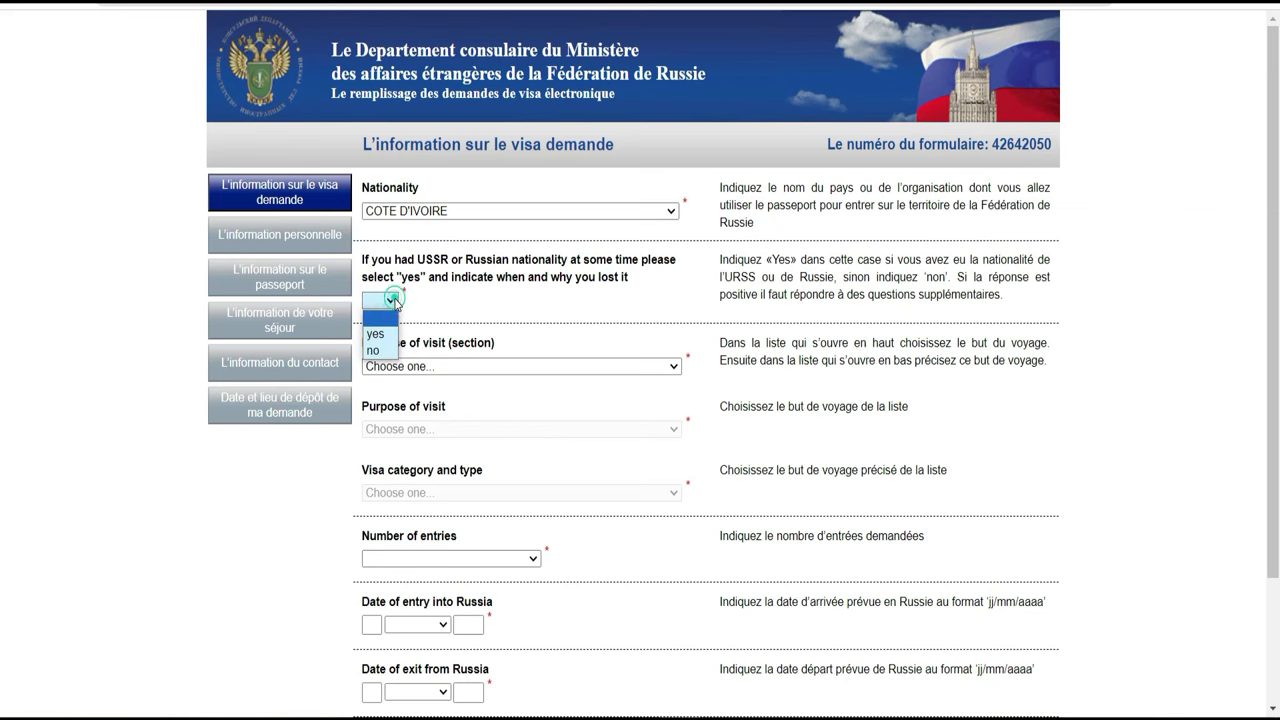
click(383, 352)
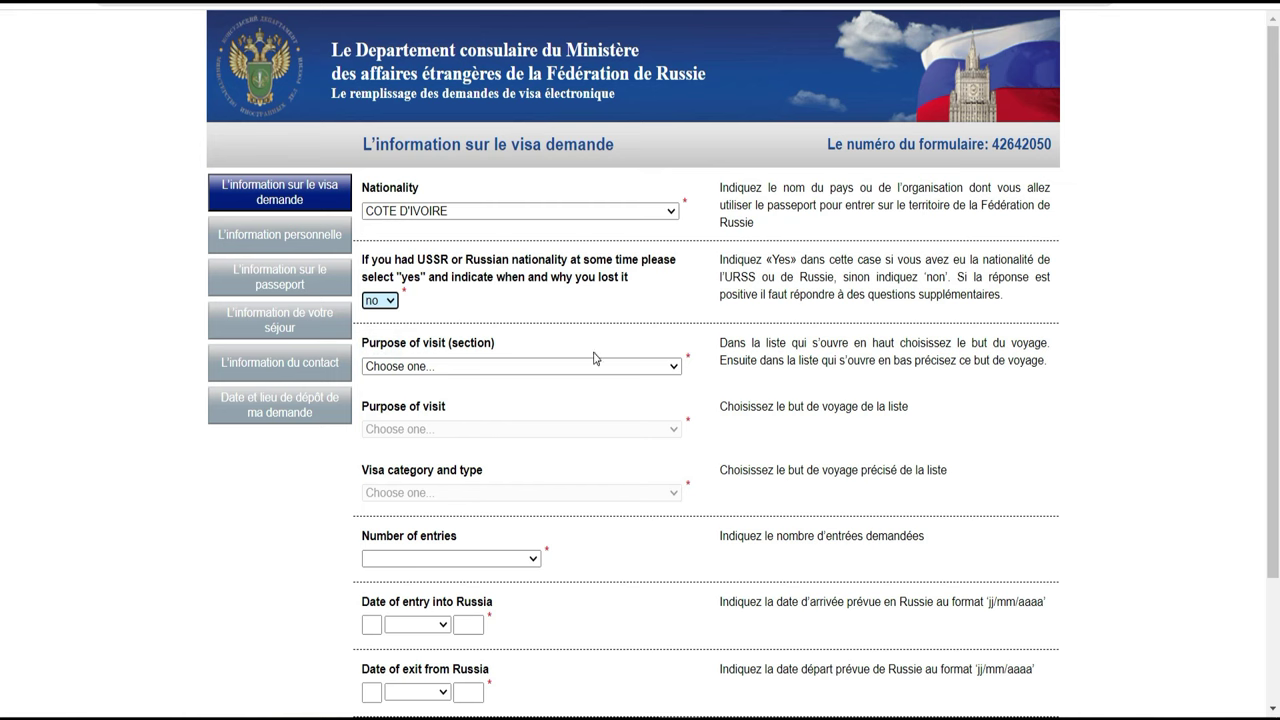
click(650, 368)
click(649, 370)
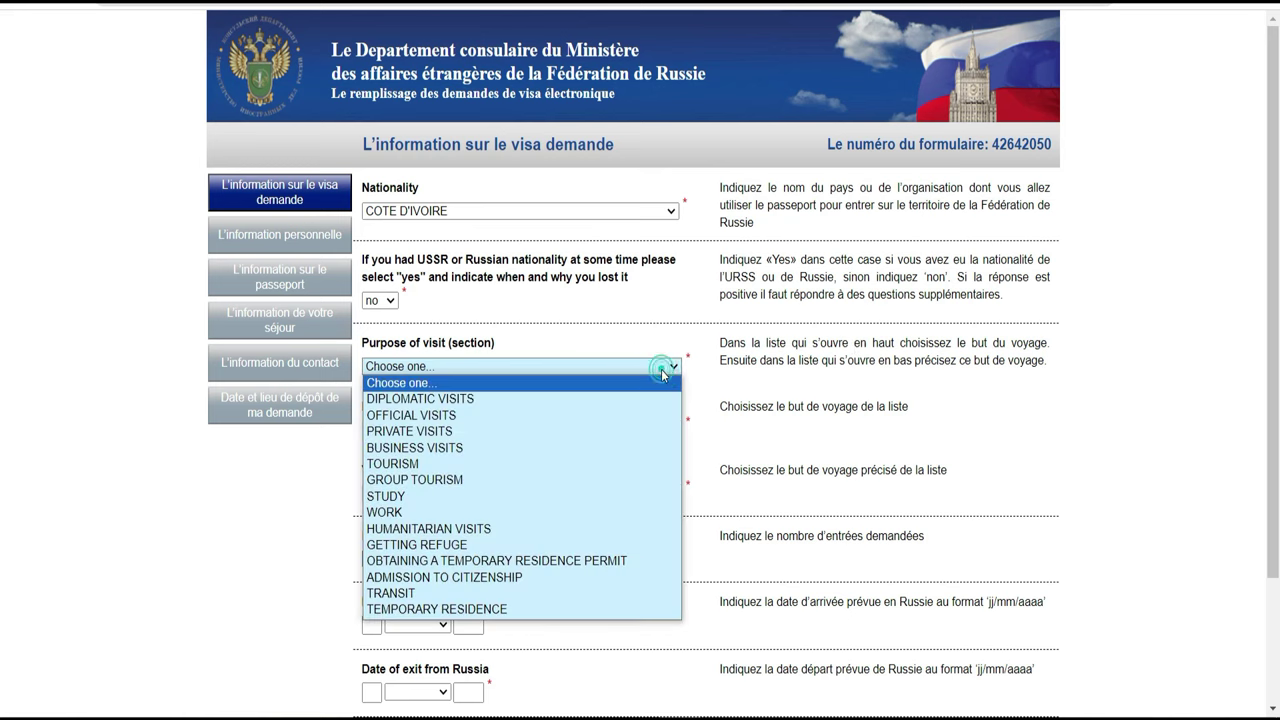
Dismiss the news notification and set Purpose of visit (section) to STUDY.
click(665, 369)
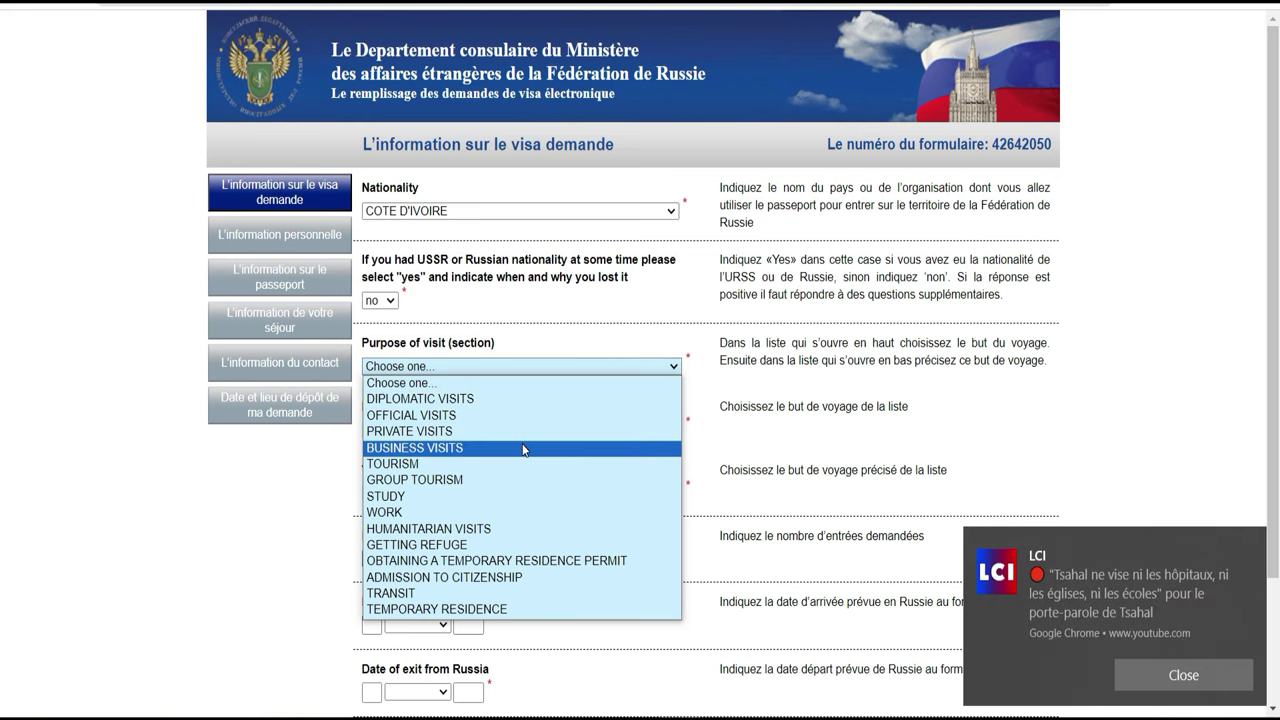
click(1172, 673)
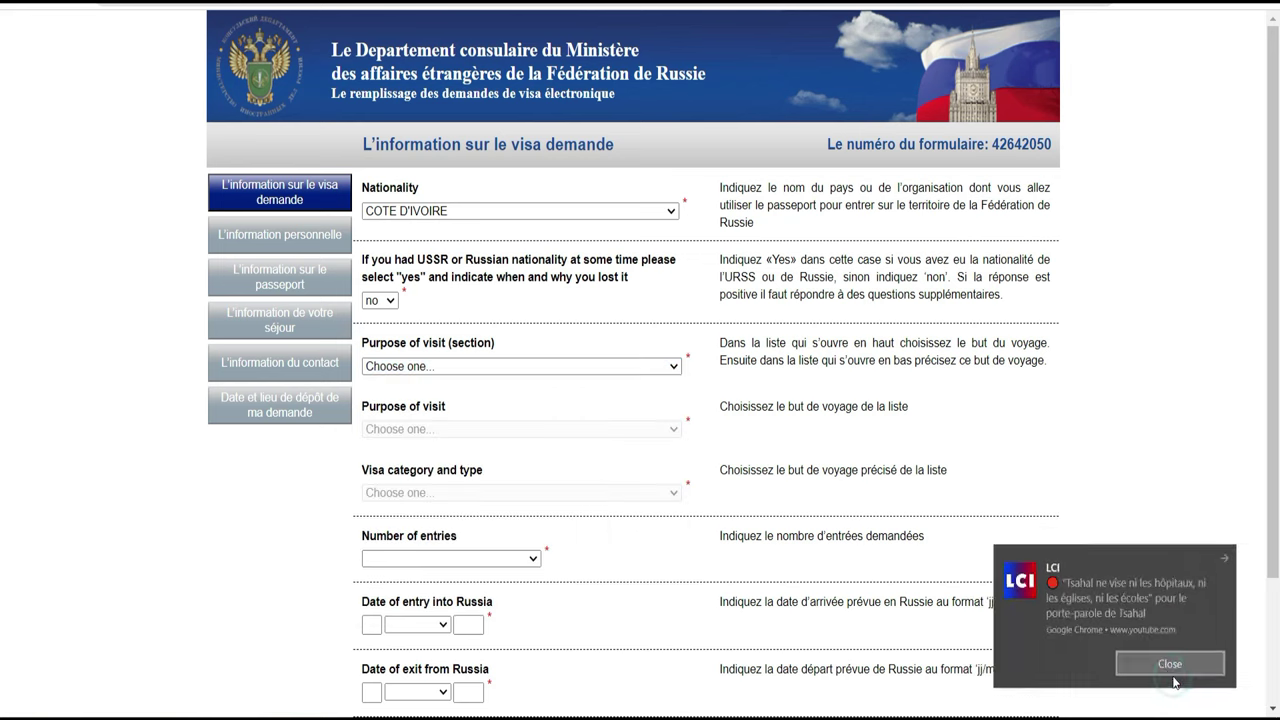
click(663, 368)
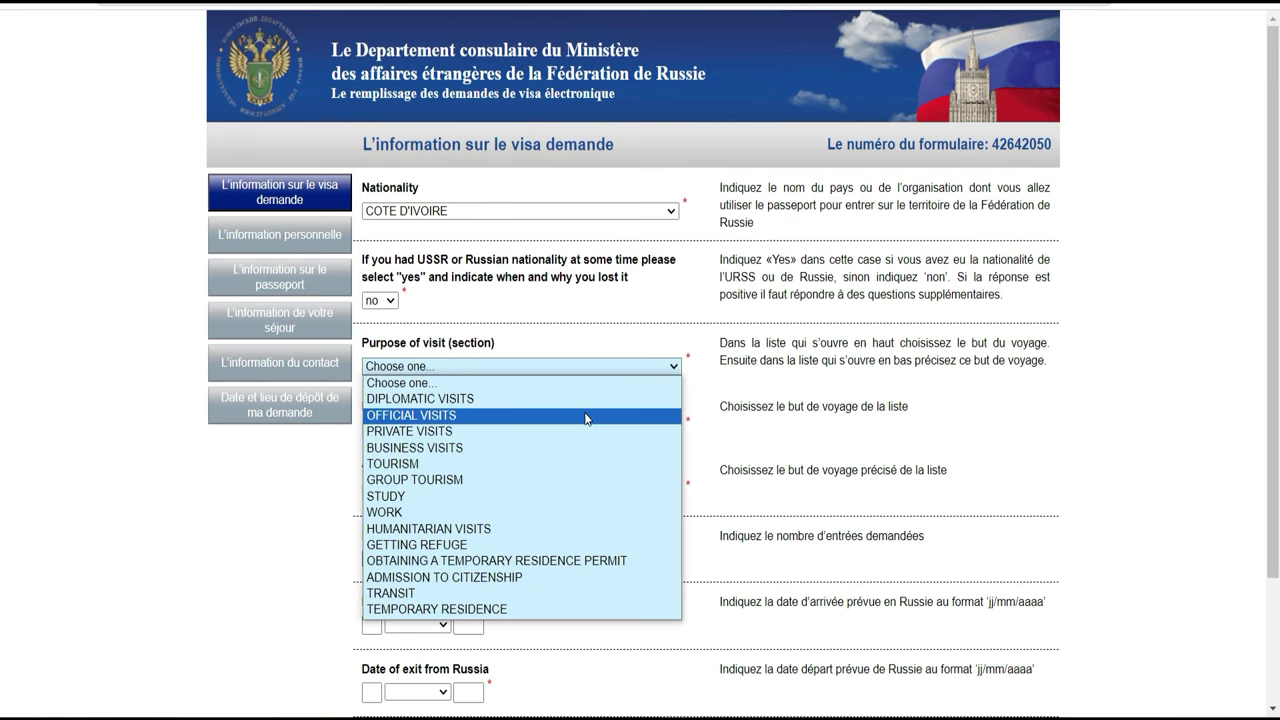
click(556, 497)
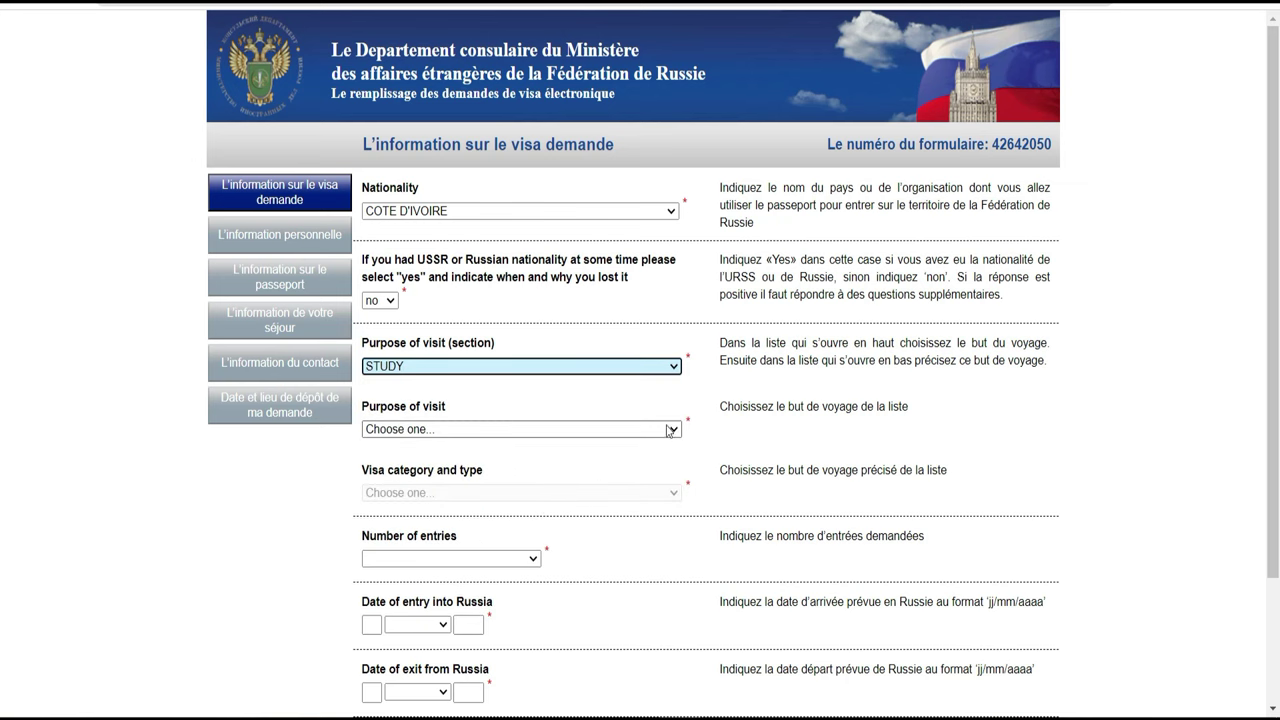
Set Purpose of visit to STUDY and keep COMMON EDUCATIONAL as the visa category.
click(669, 430)
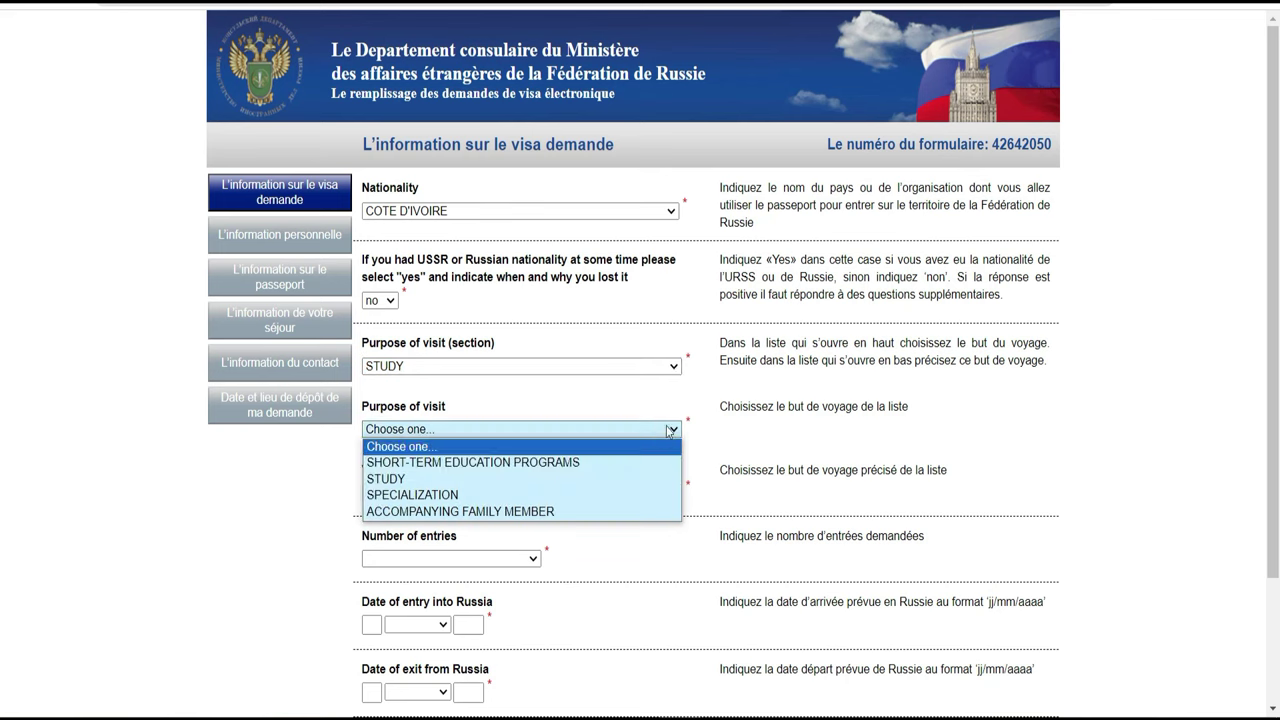
click(638, 481)
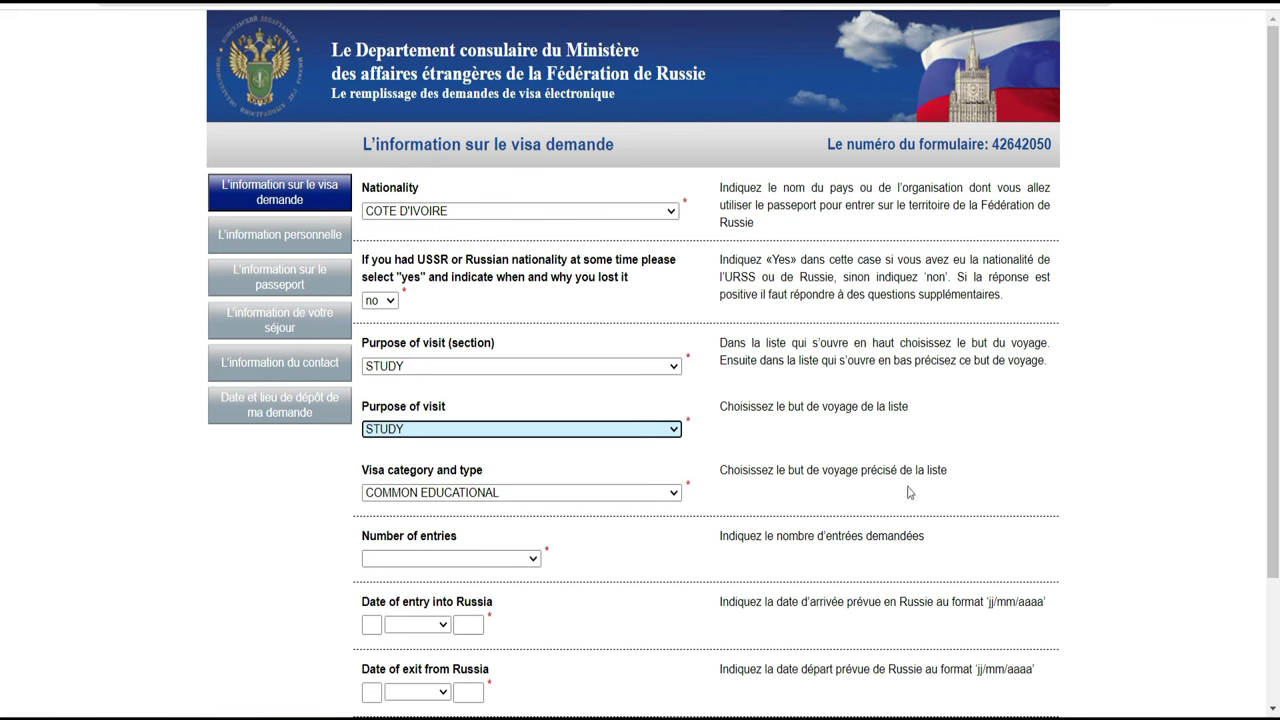
click(675, 493)
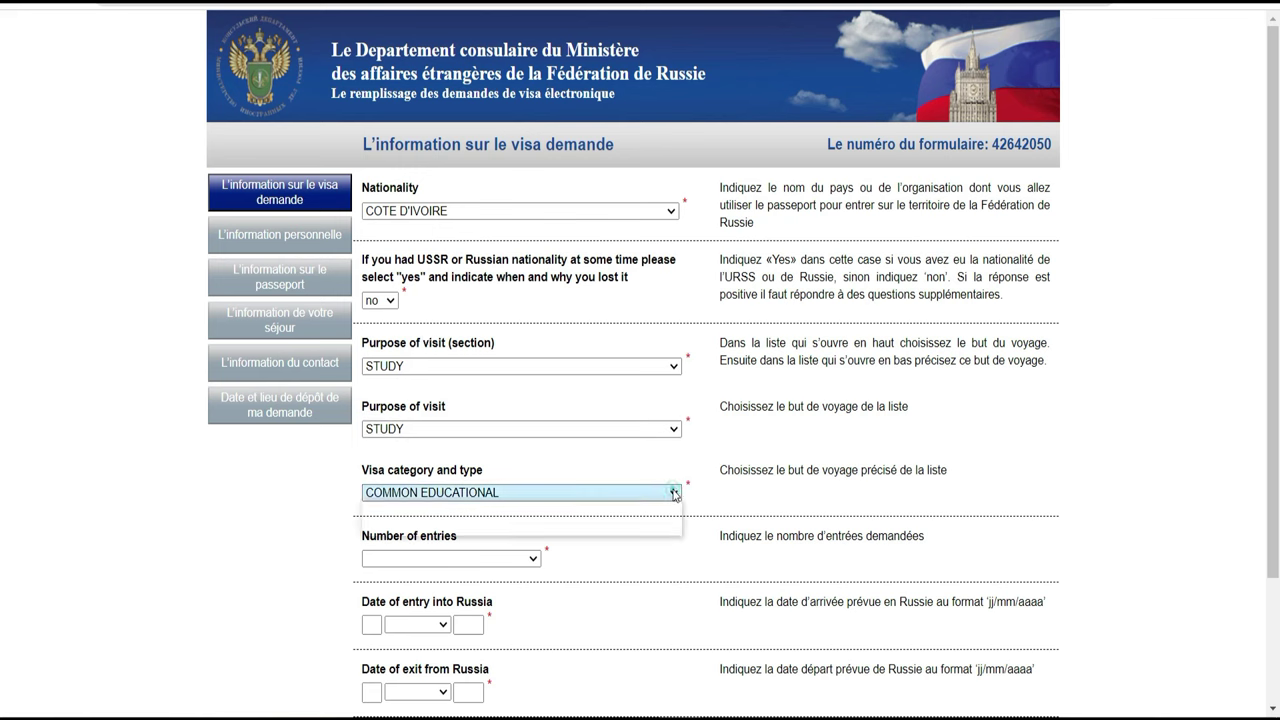
click(637, 526)
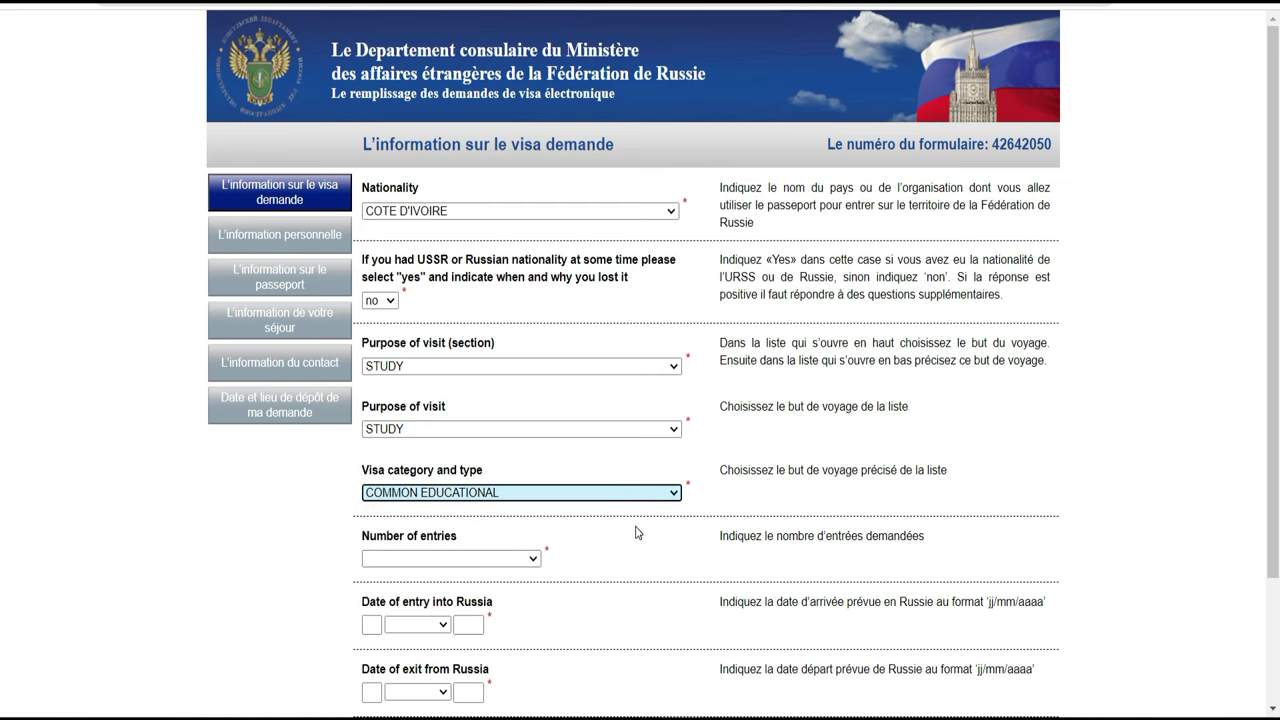
Choose SINGLE (UNE ENTRÉE) in the Number of entries dropdown for a single-entry visa.
click(640, 530)
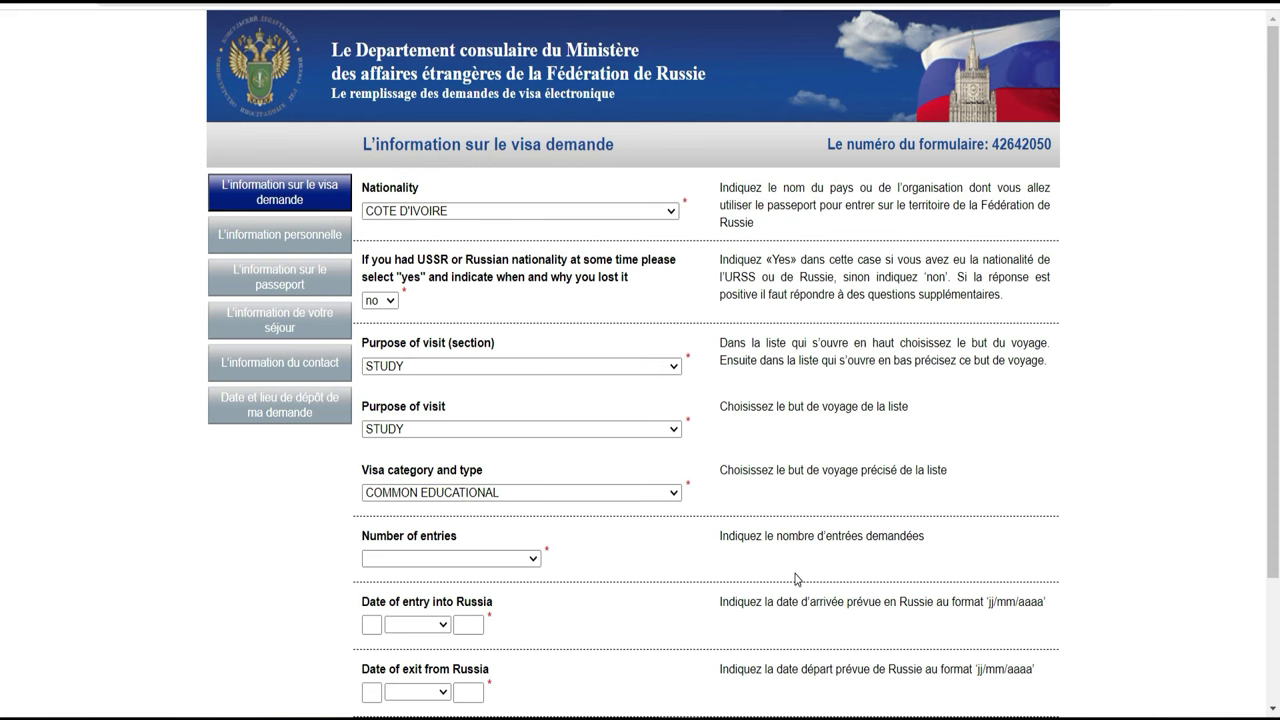
click(533, 561)
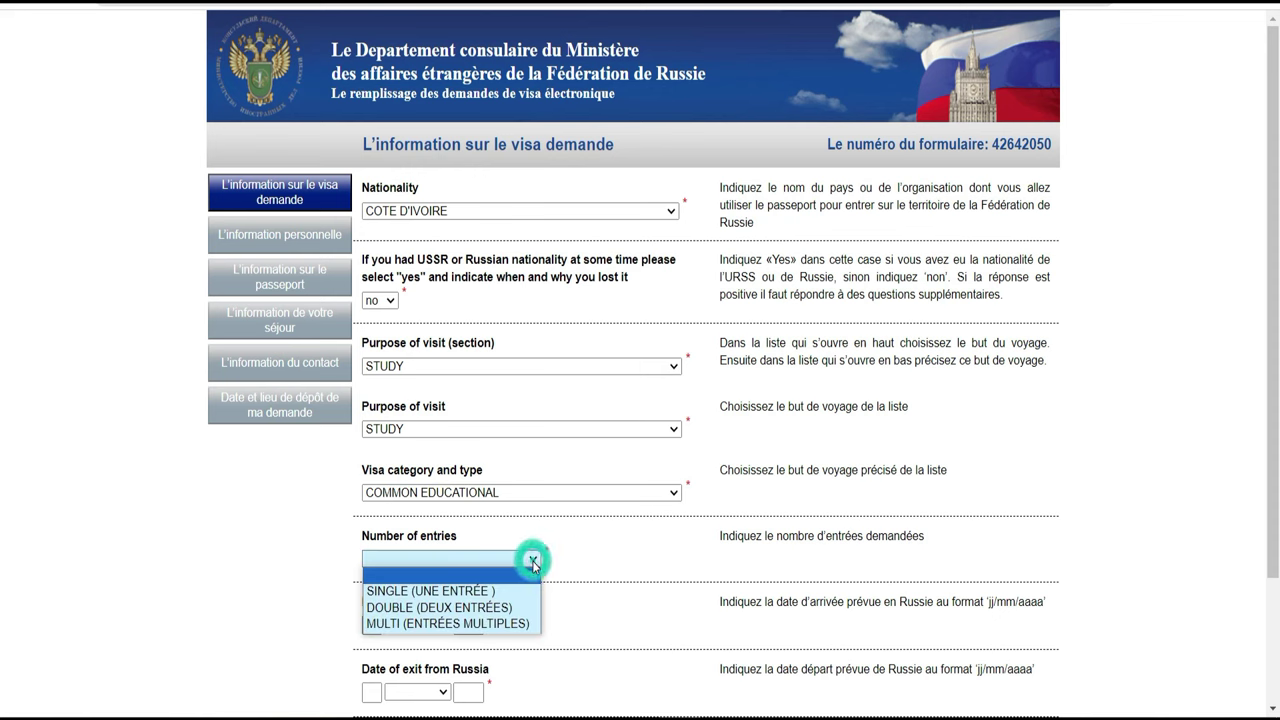
click(463, 593)
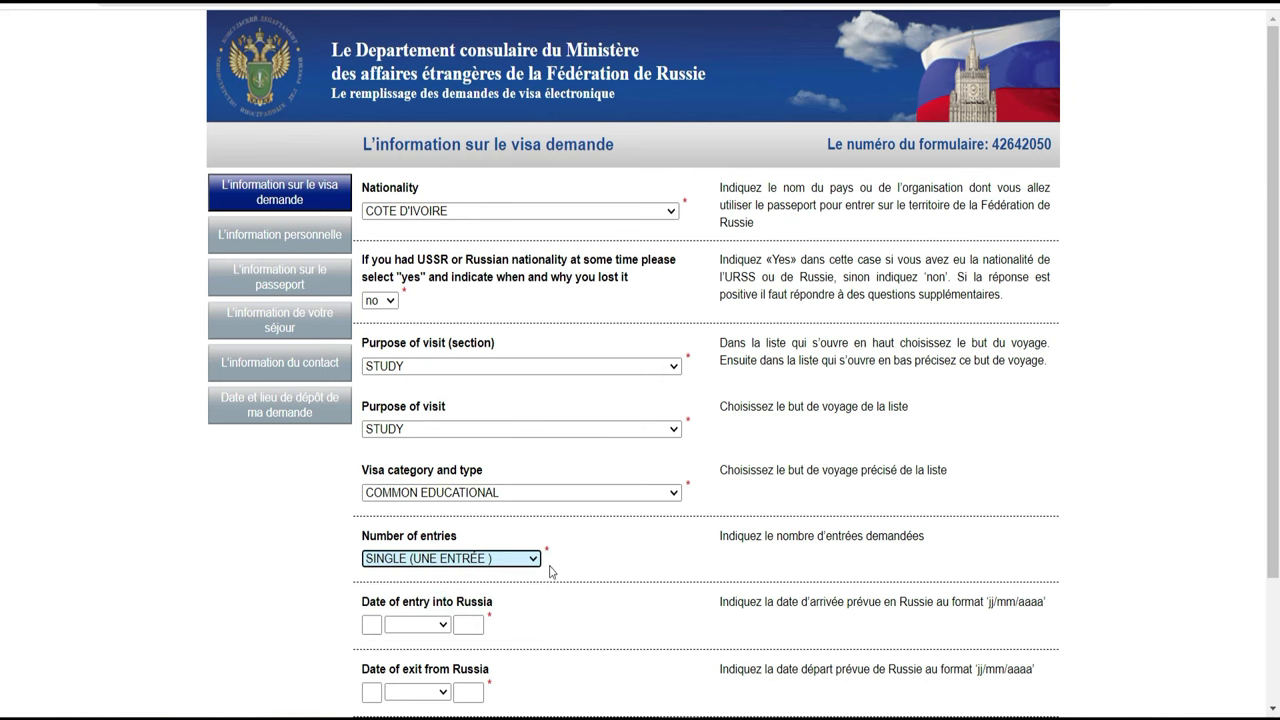
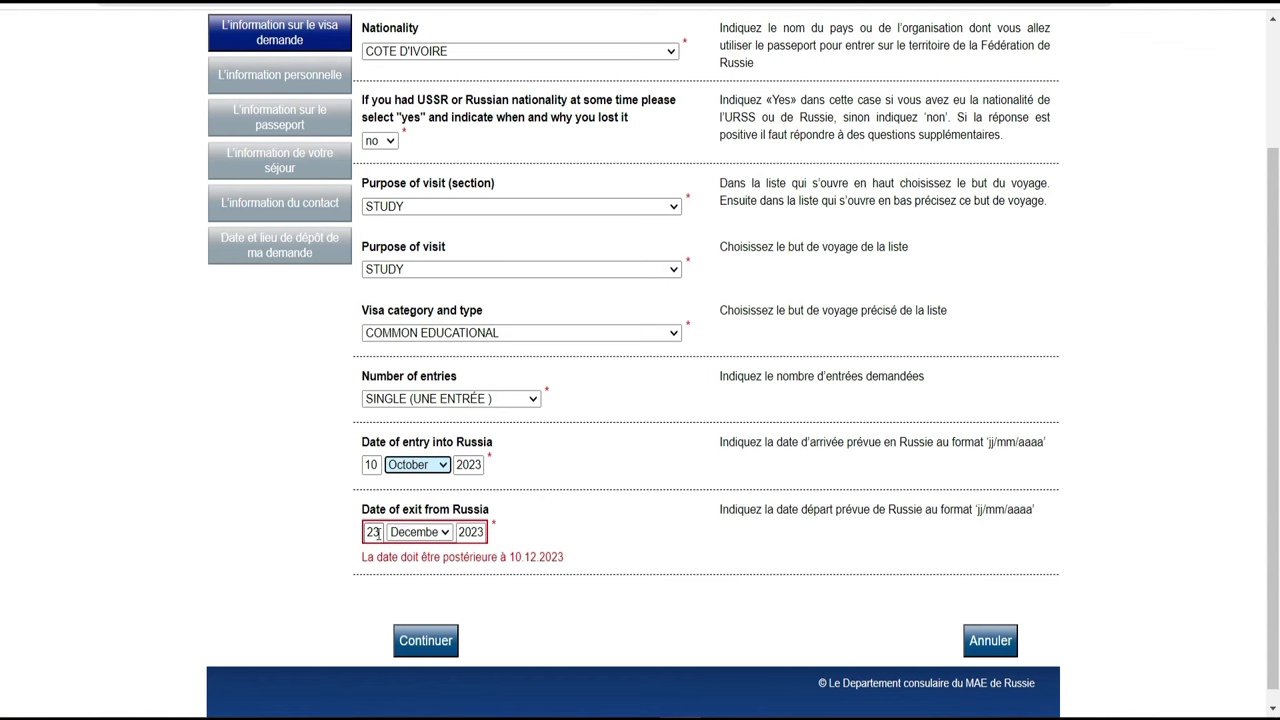
Replace the exit day 23 with 01, making the exit date 01 December 2023.
double_click(372, 531)
key(BackSpace)
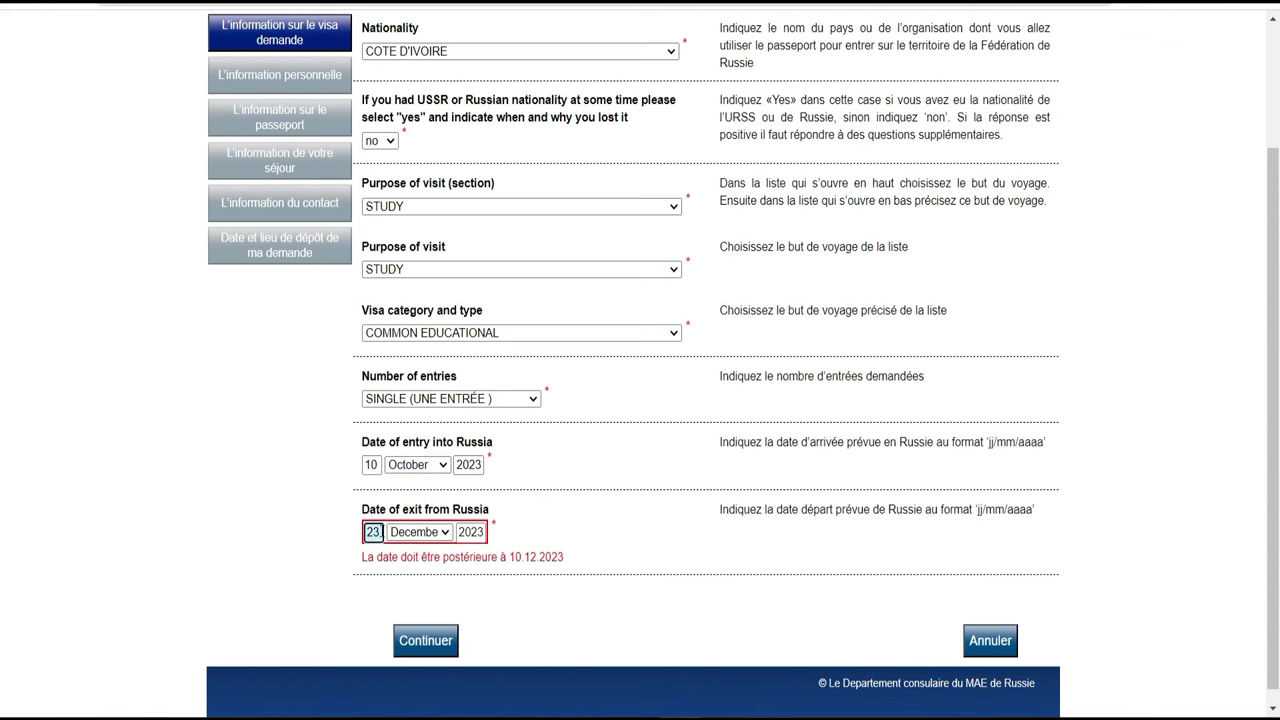
text(01)
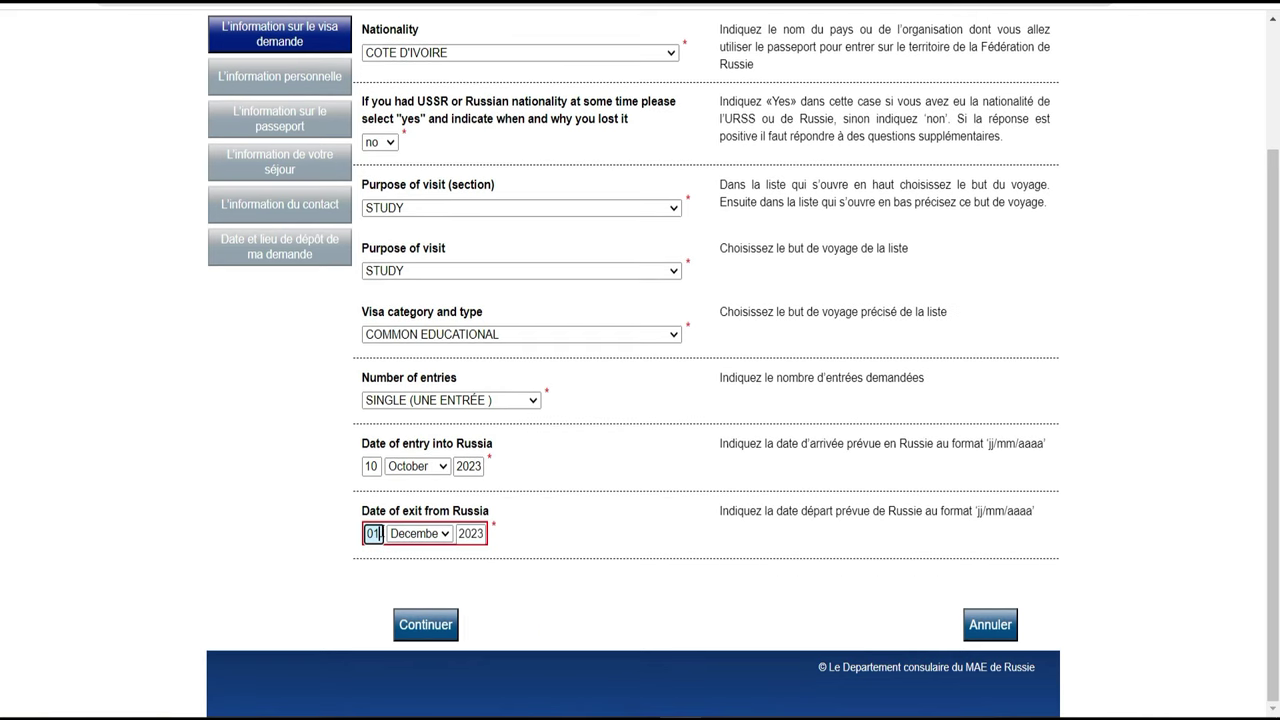
Submit the visa details, enter the applicant's surname and first name, and answer no to other names.
click(433, 625)
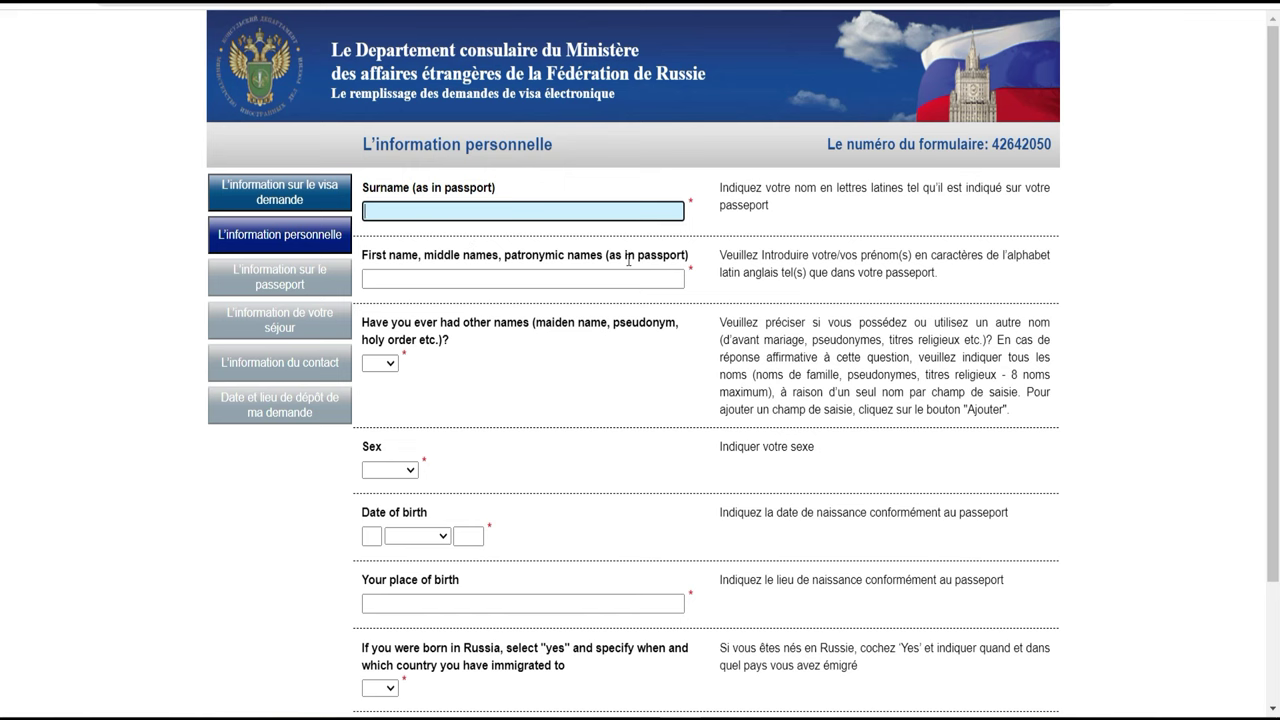
click(585, 212)
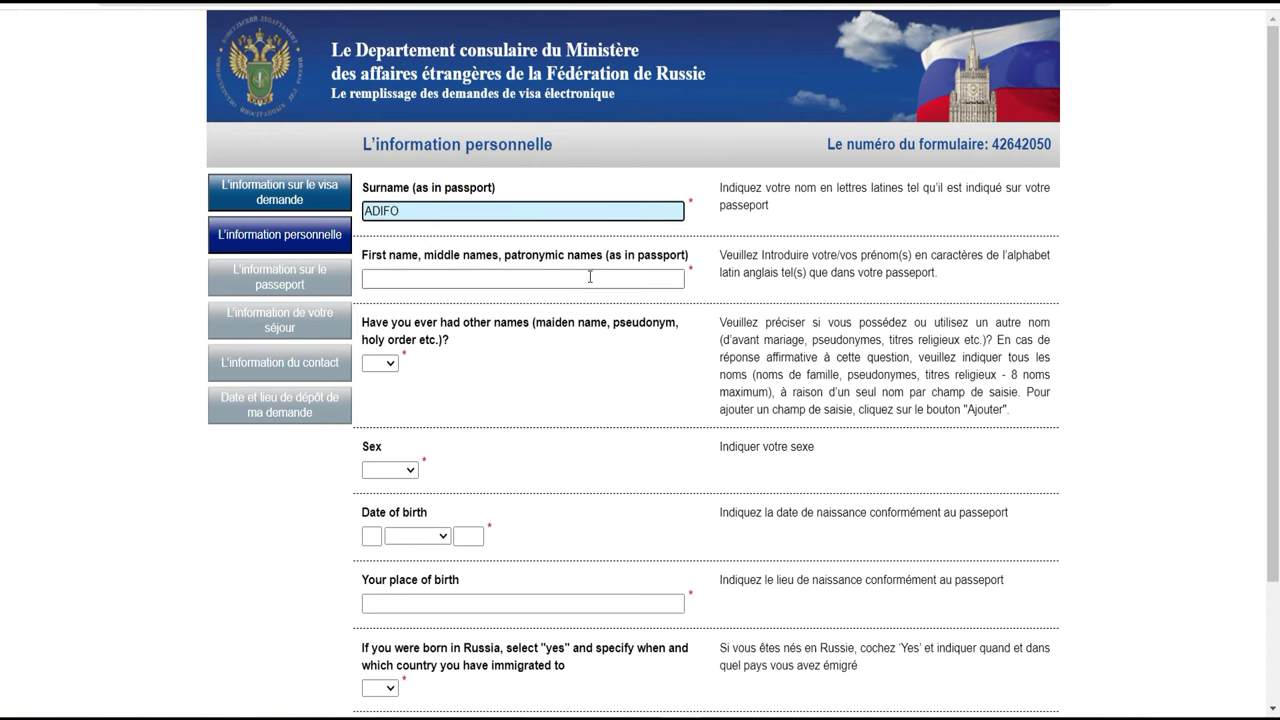
click(590, 277)
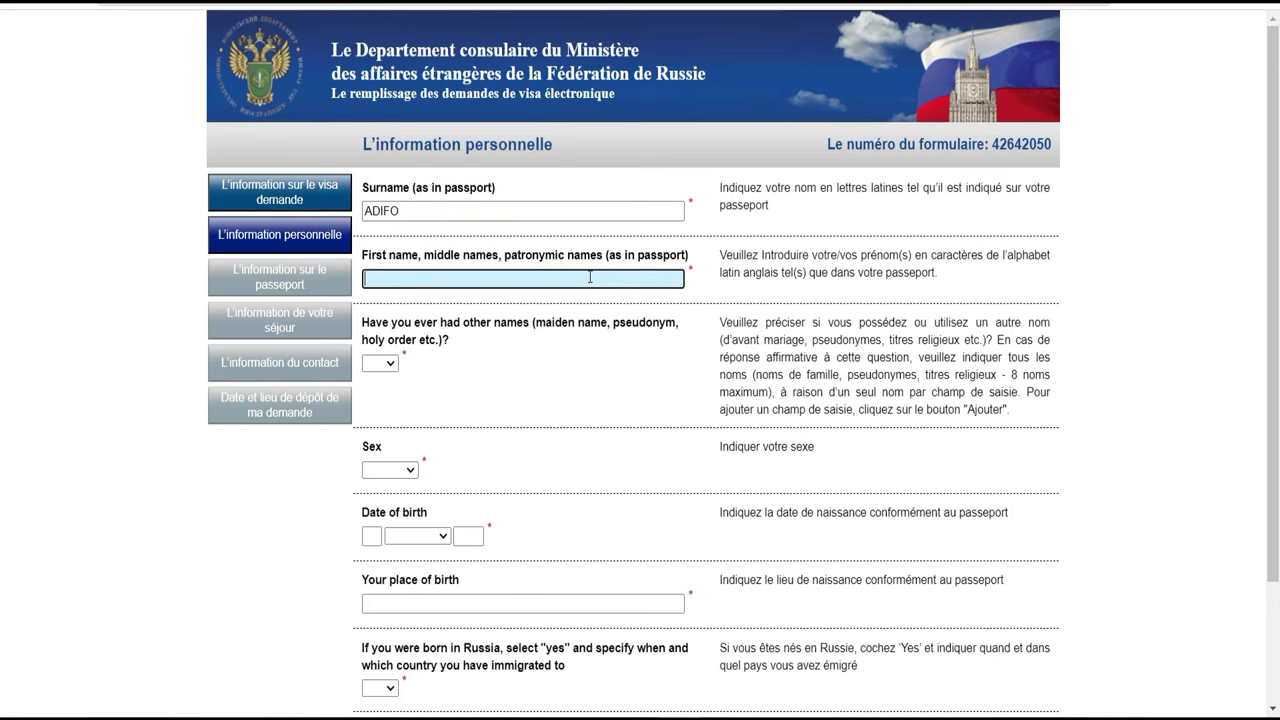
click(392, 364)
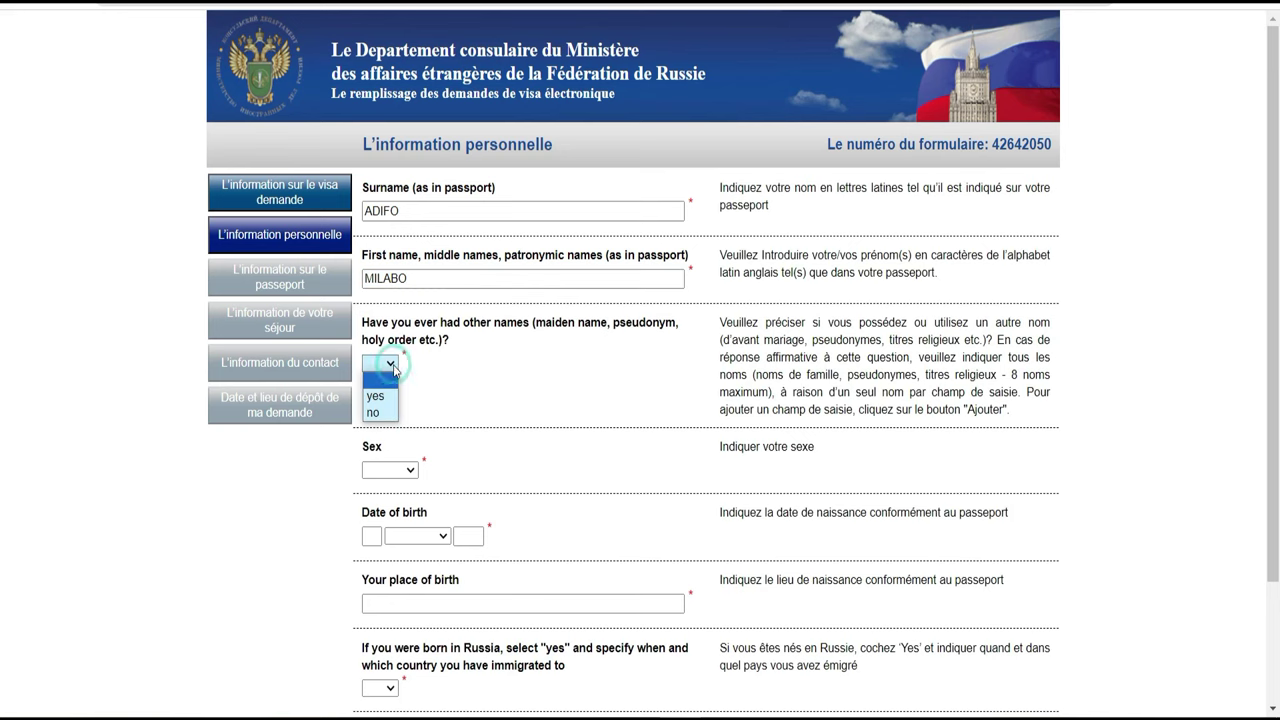
click(379, 418)
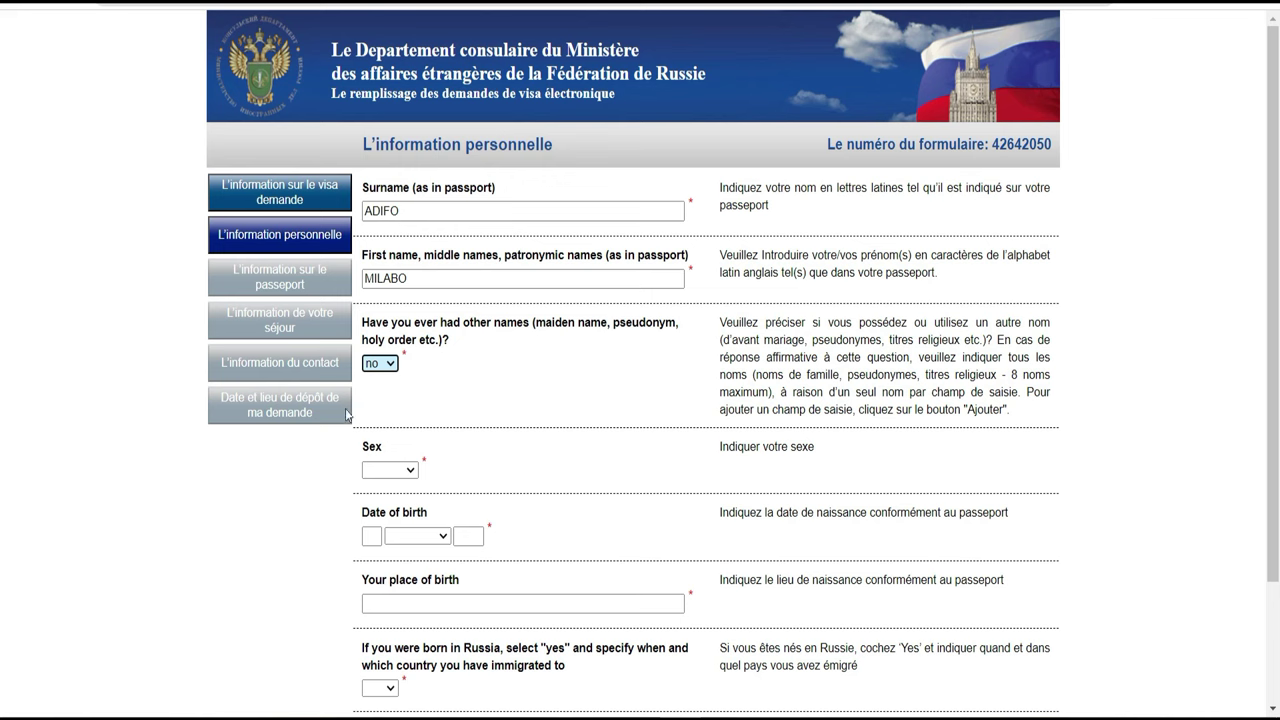
Set sex to Male and date of birth to 12 October 2005.
click(410, 472)
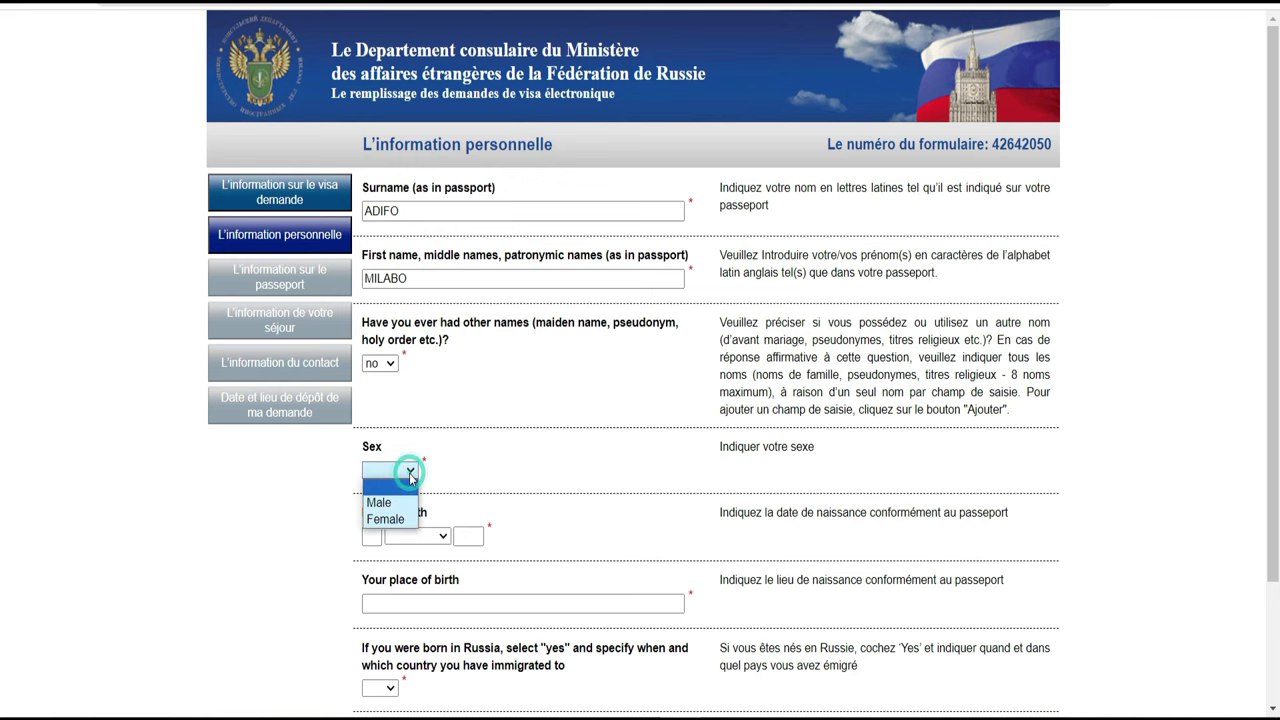
click(389, 504)
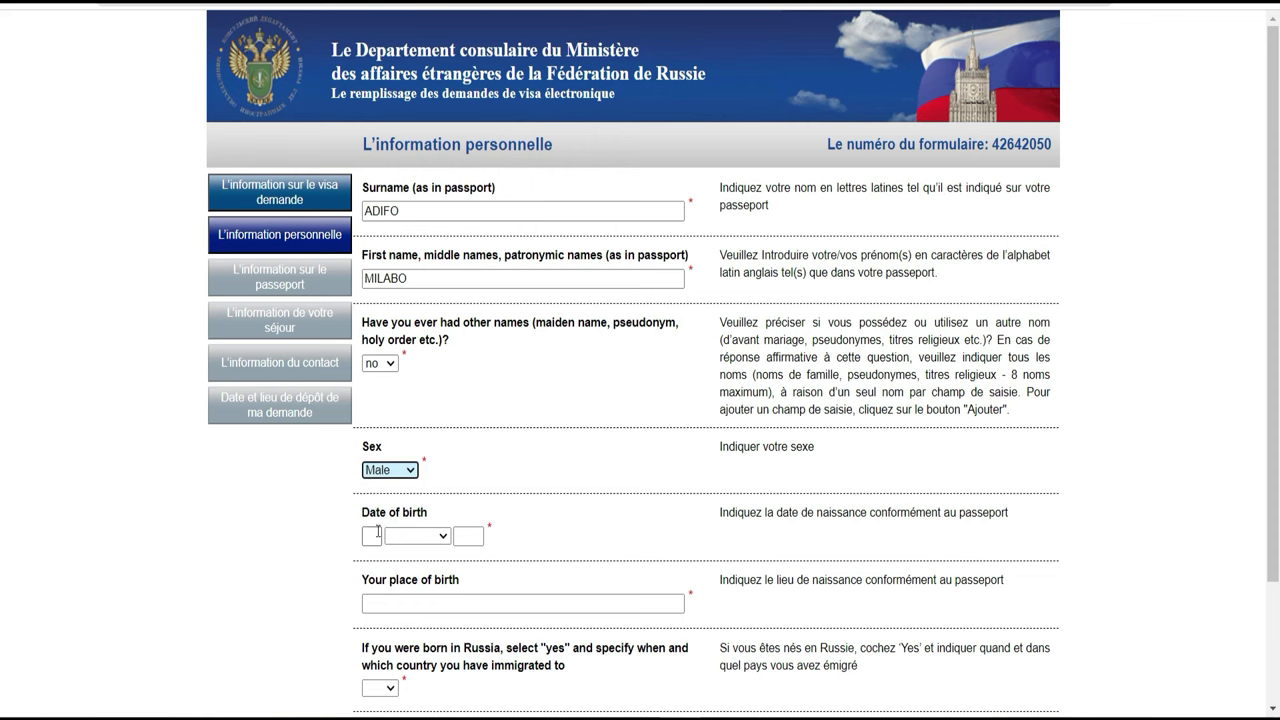
click(377, 533)
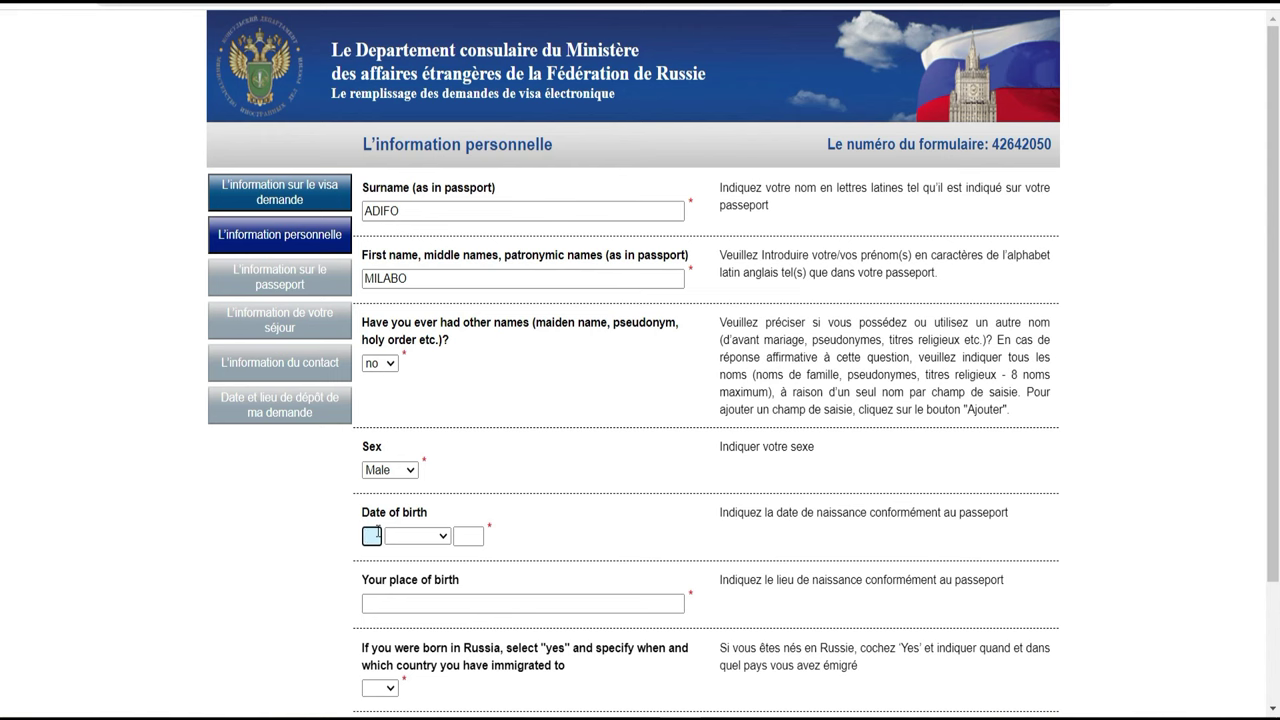
text(12)
click(402, 535)
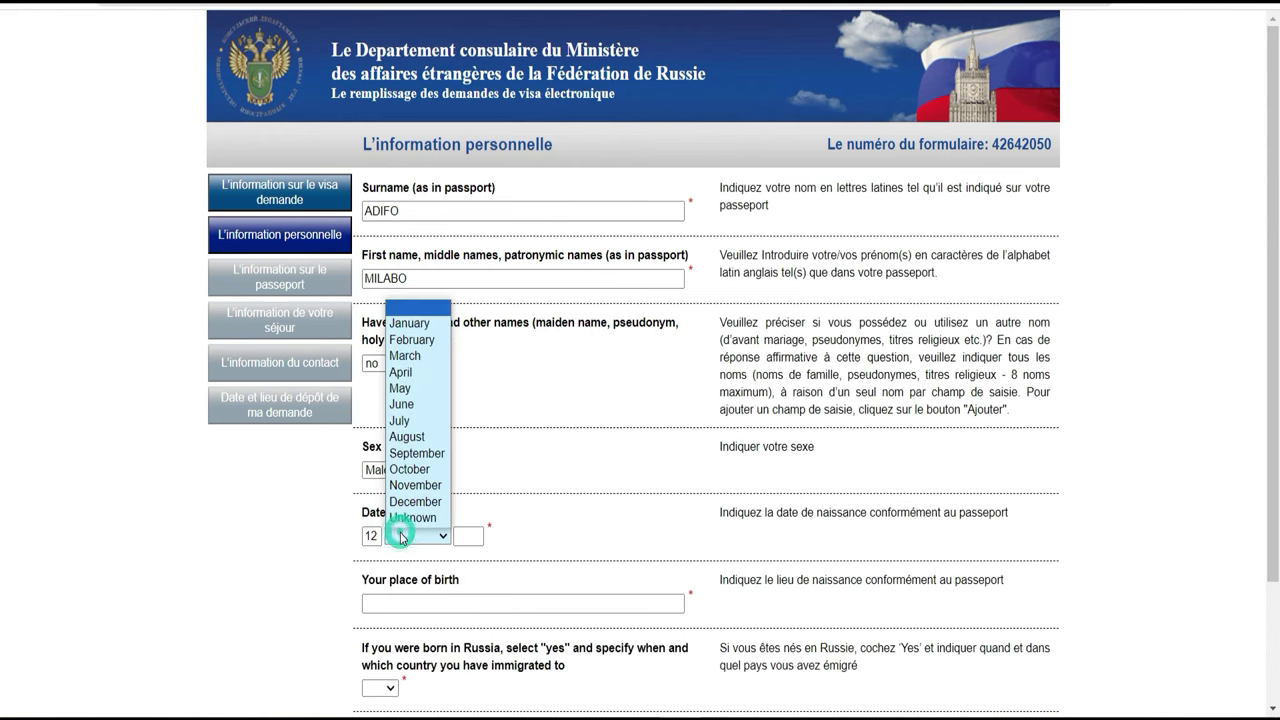
click(407, 472)
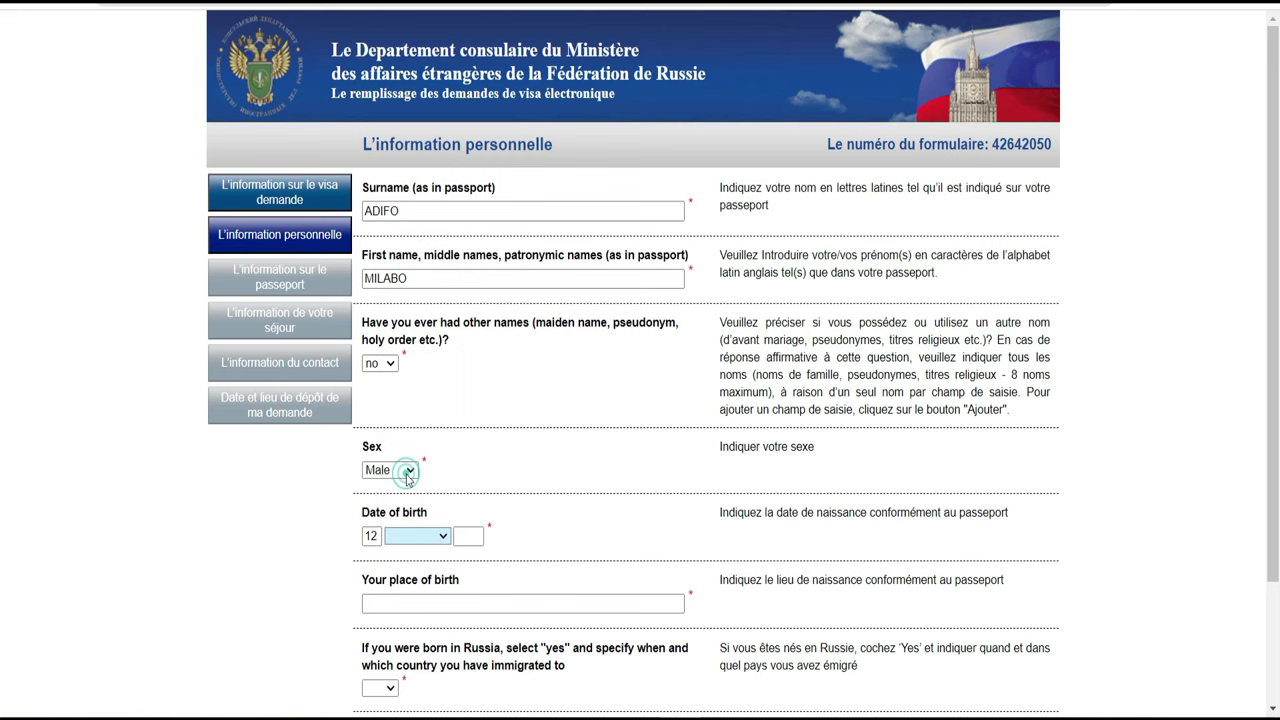
click(468, 536)
text(2005)
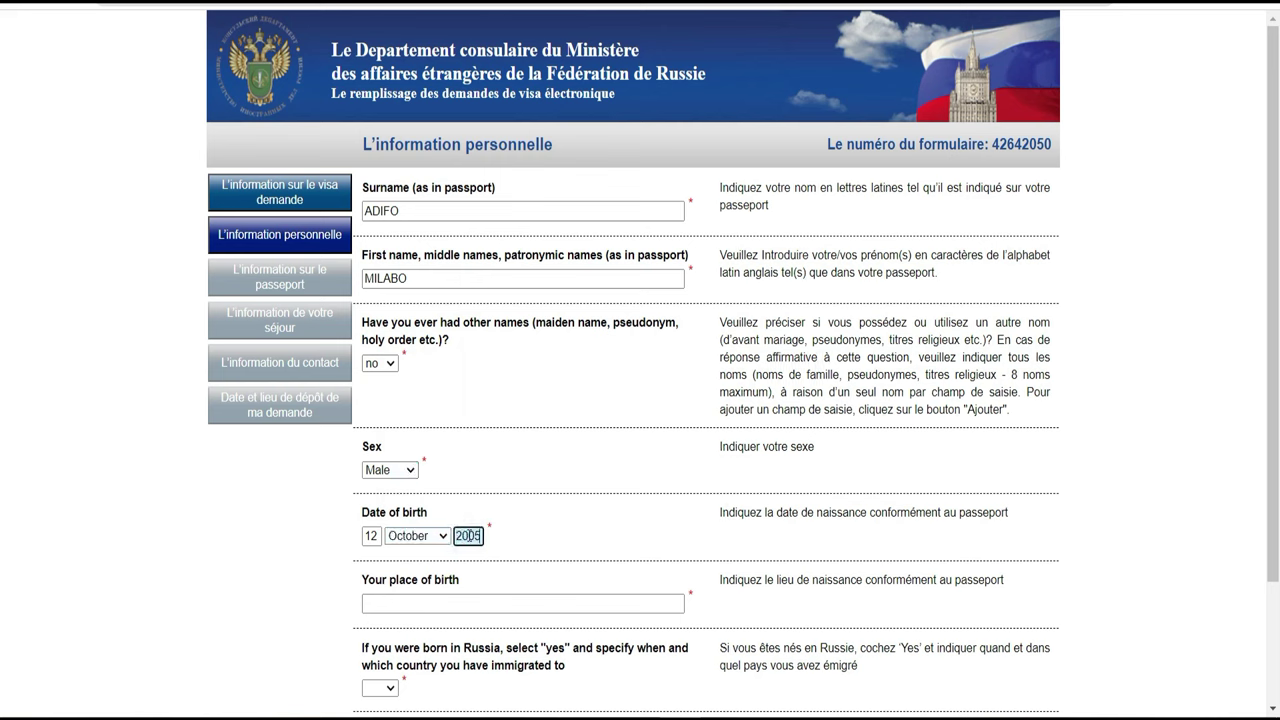
Enter ABIDJAN as place of birth, answer no to born in Russia, and continue.
scroll(2, 469, down, 2)
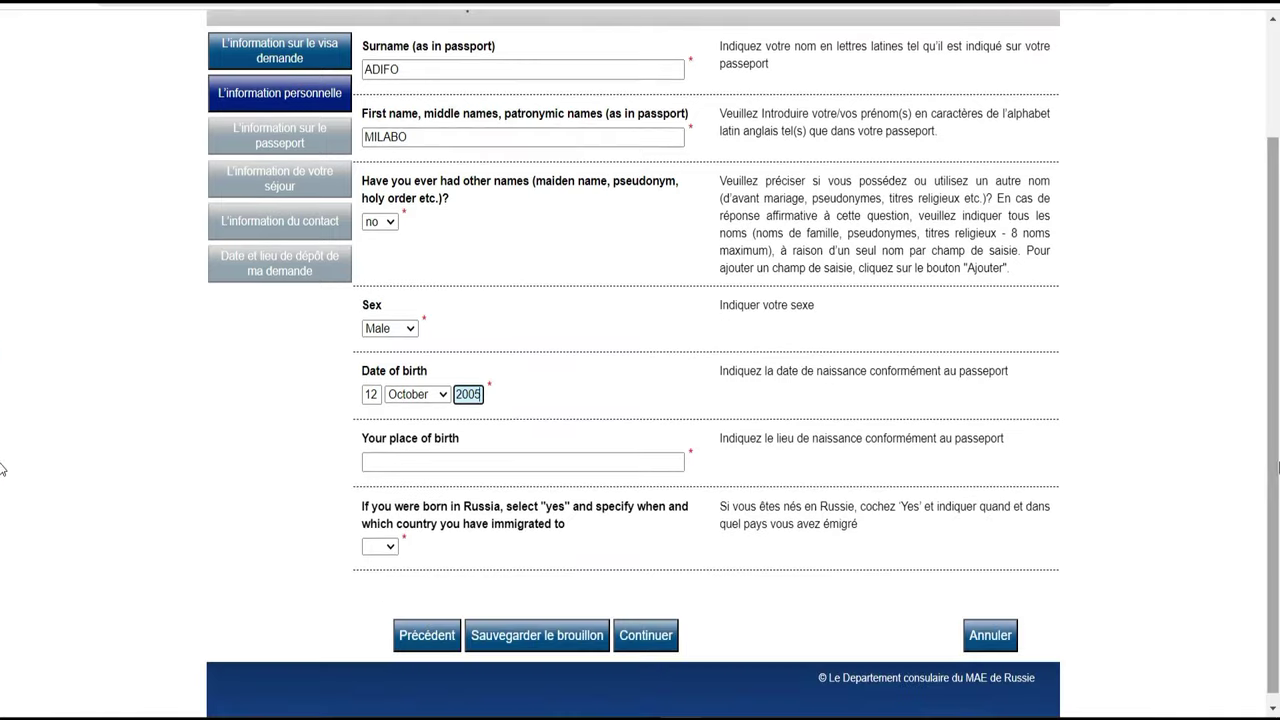
click(501, 462)
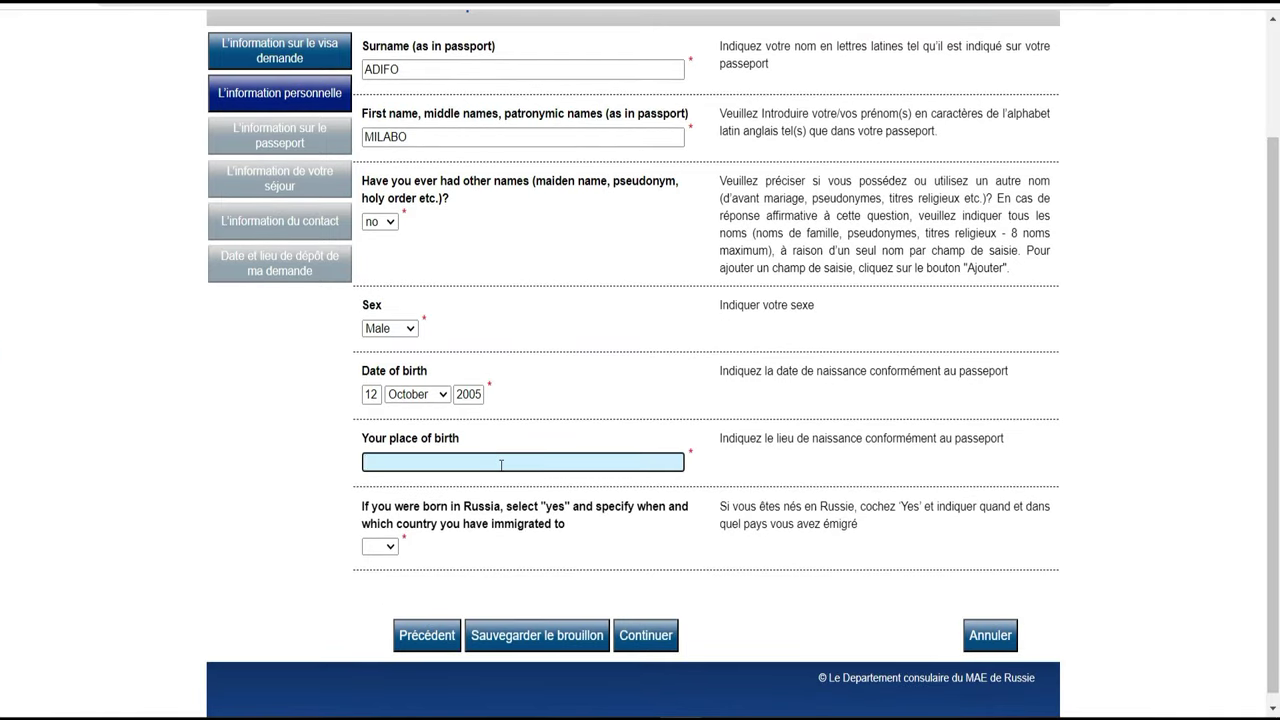
text(ABIDJAN)
scroll(2, 510, down, 1)
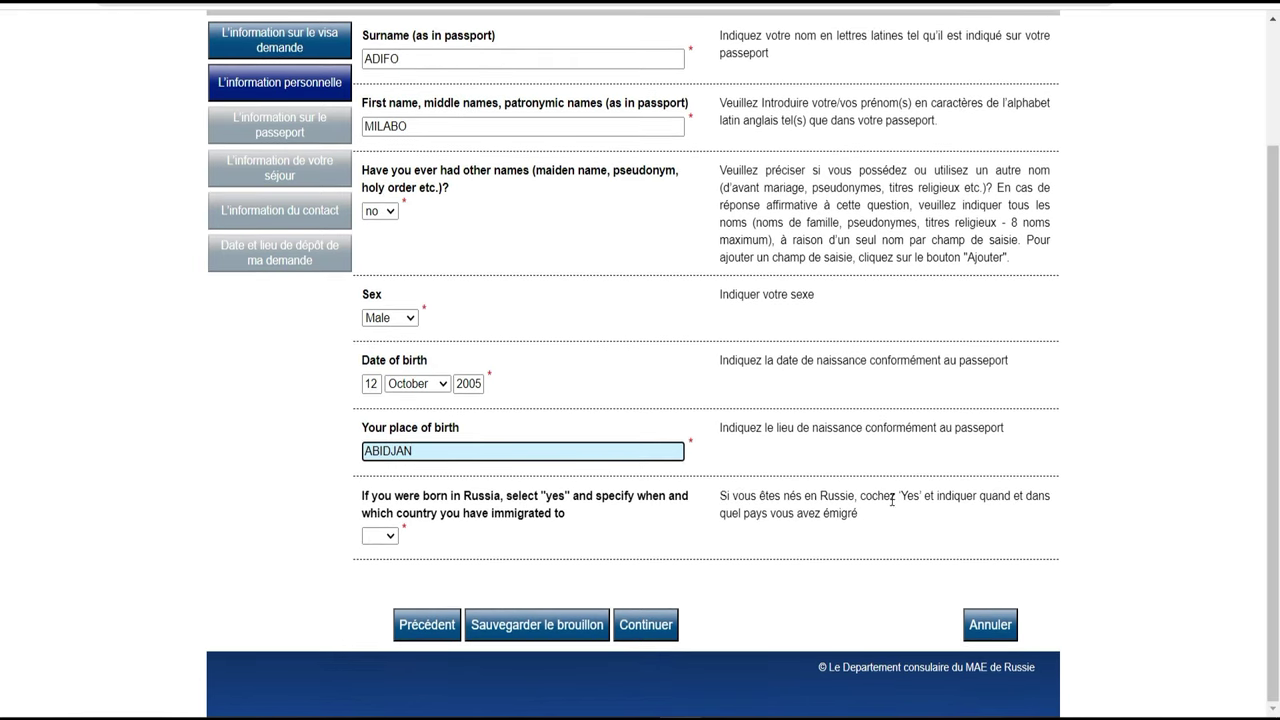
click(391, 536)
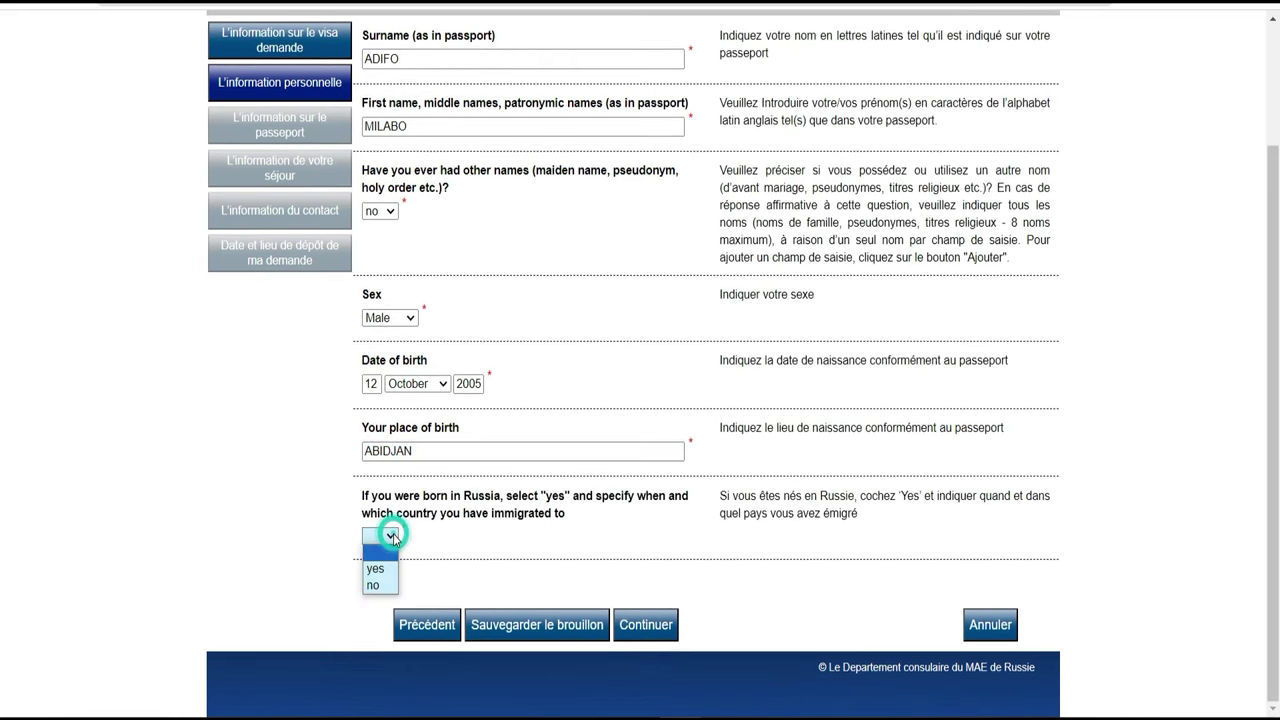
click(373, 585)
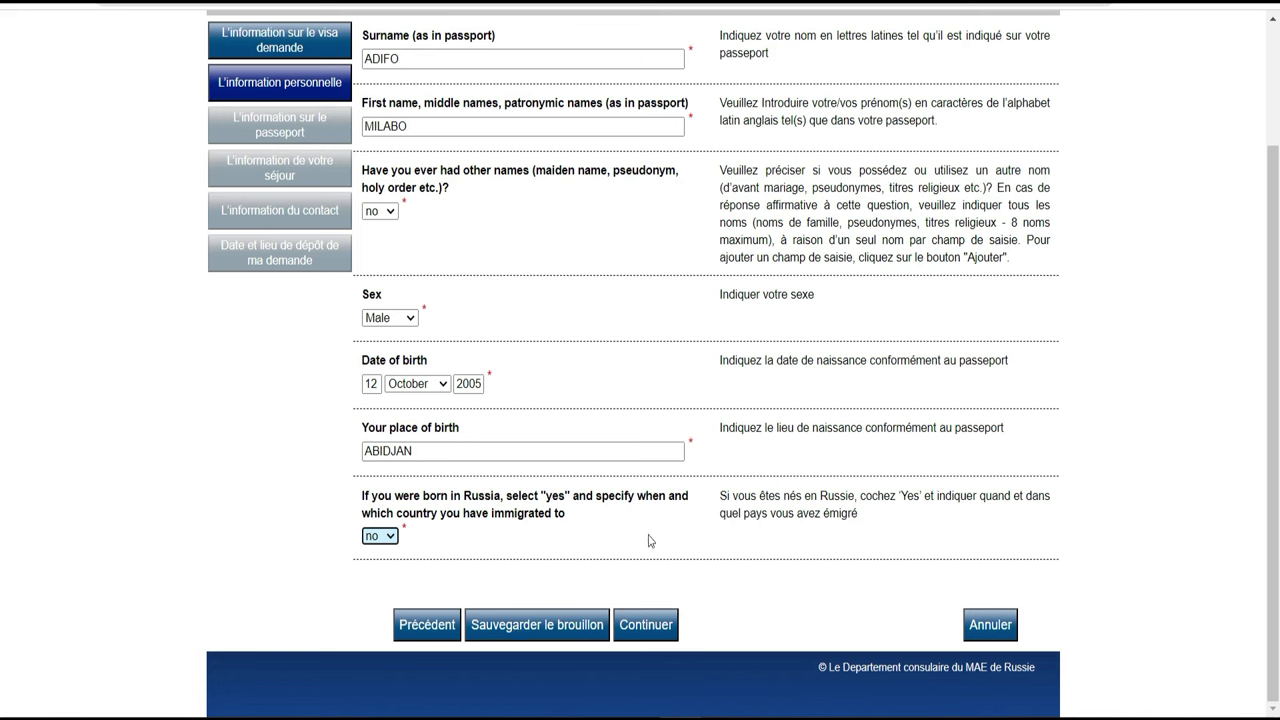
click(661, 627)
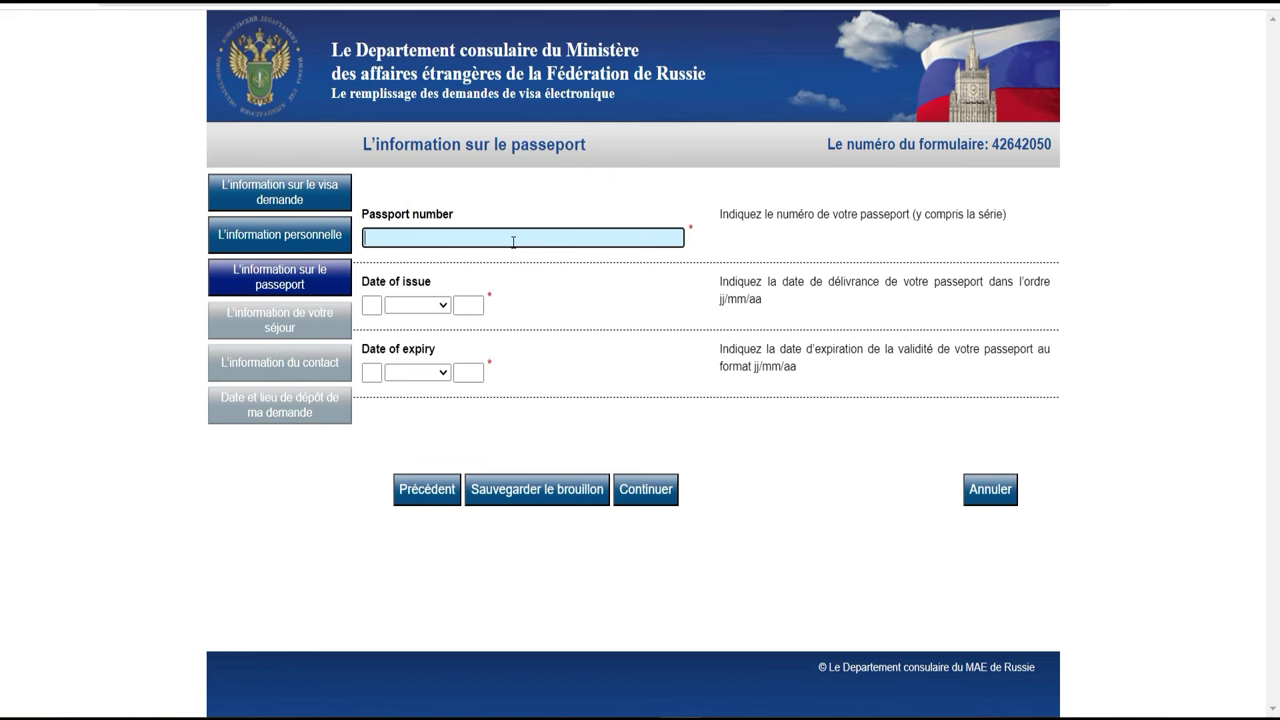
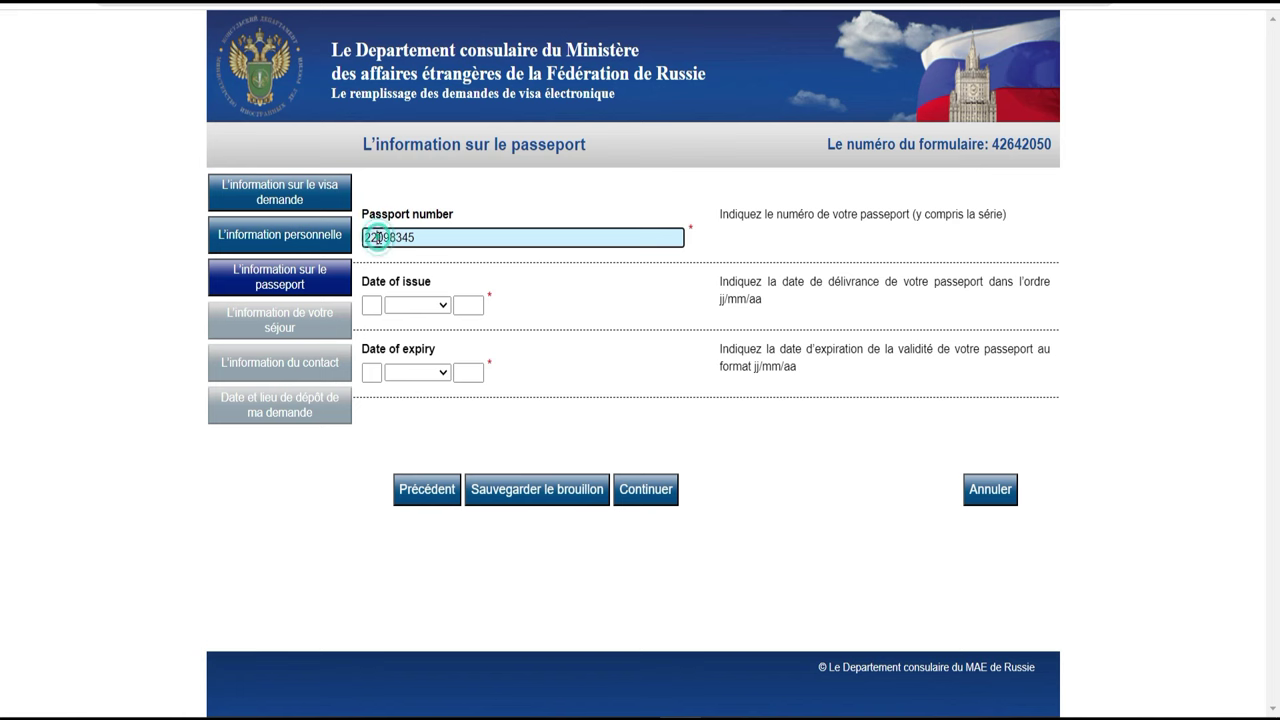
Enter the passport number and an issue date of 12 November 2022.
click(378, 237)
text(AF)
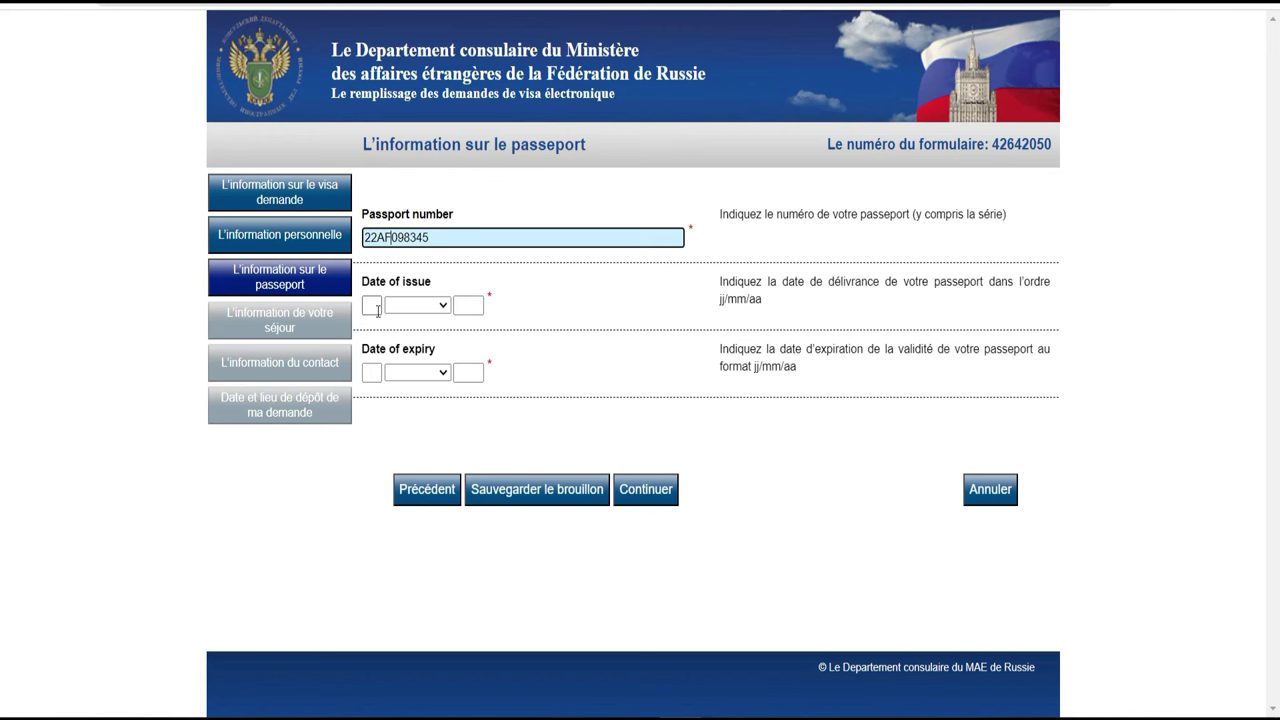
click(377, 310)
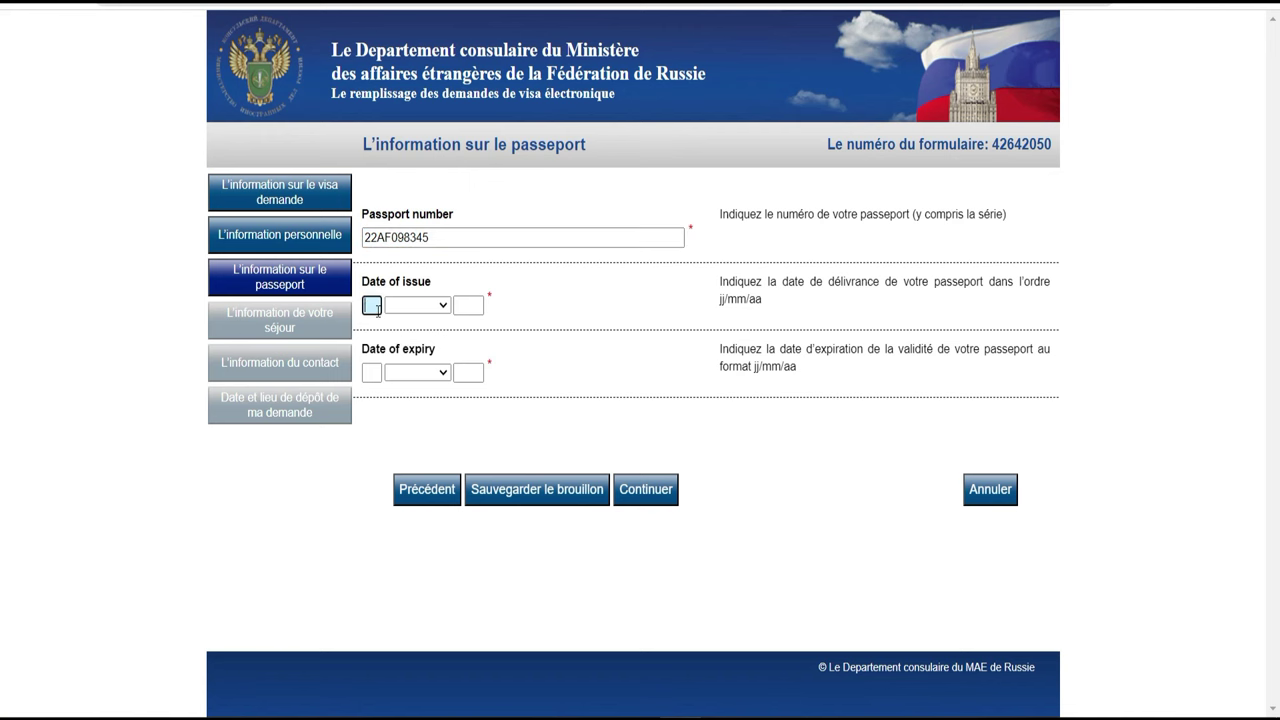
text(12)
click(405, 313)
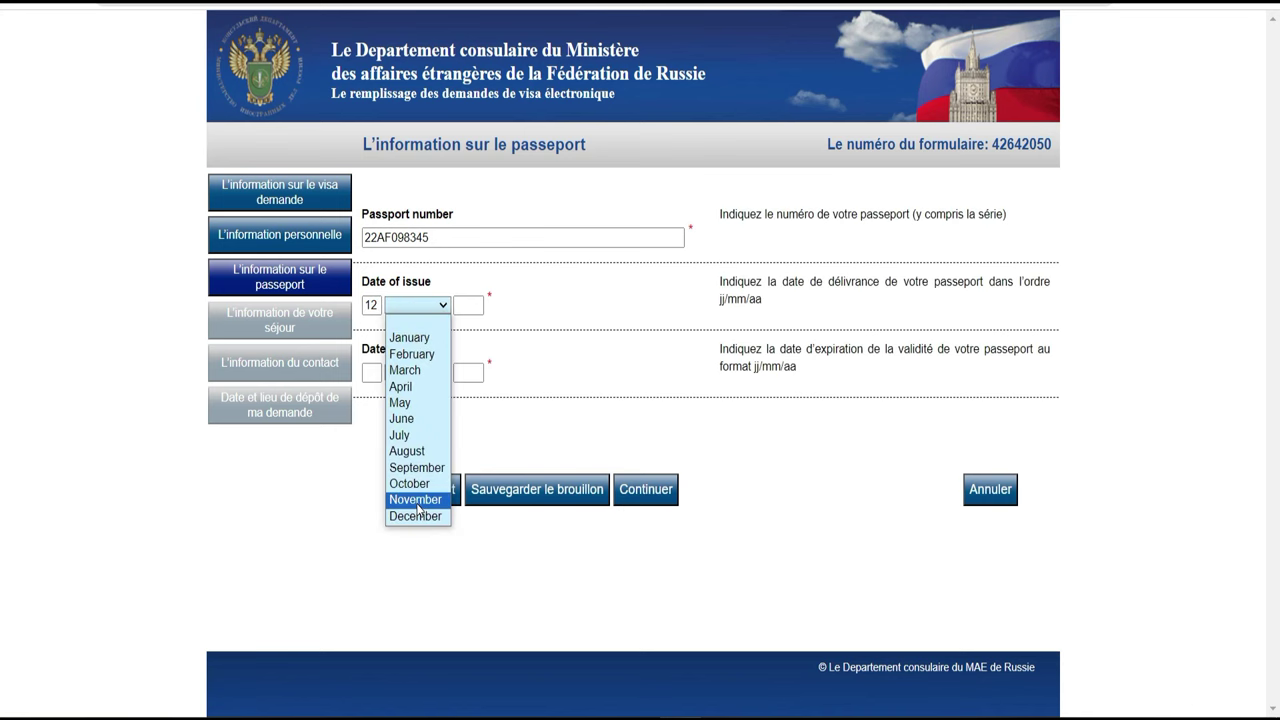
click(417, 507)
click(463, 305)
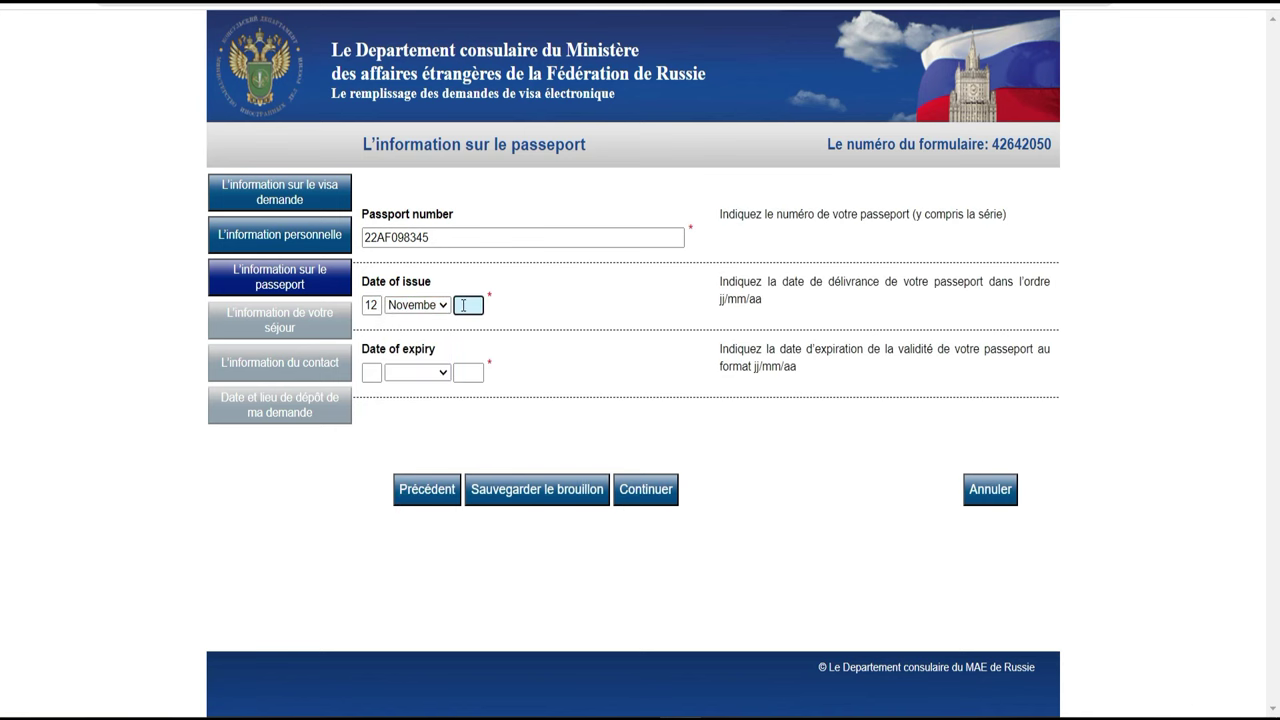
text(2022)
Set the passport expiry date to 21 May 2027 and continue to stay information.
click(375, 372)
text(21)
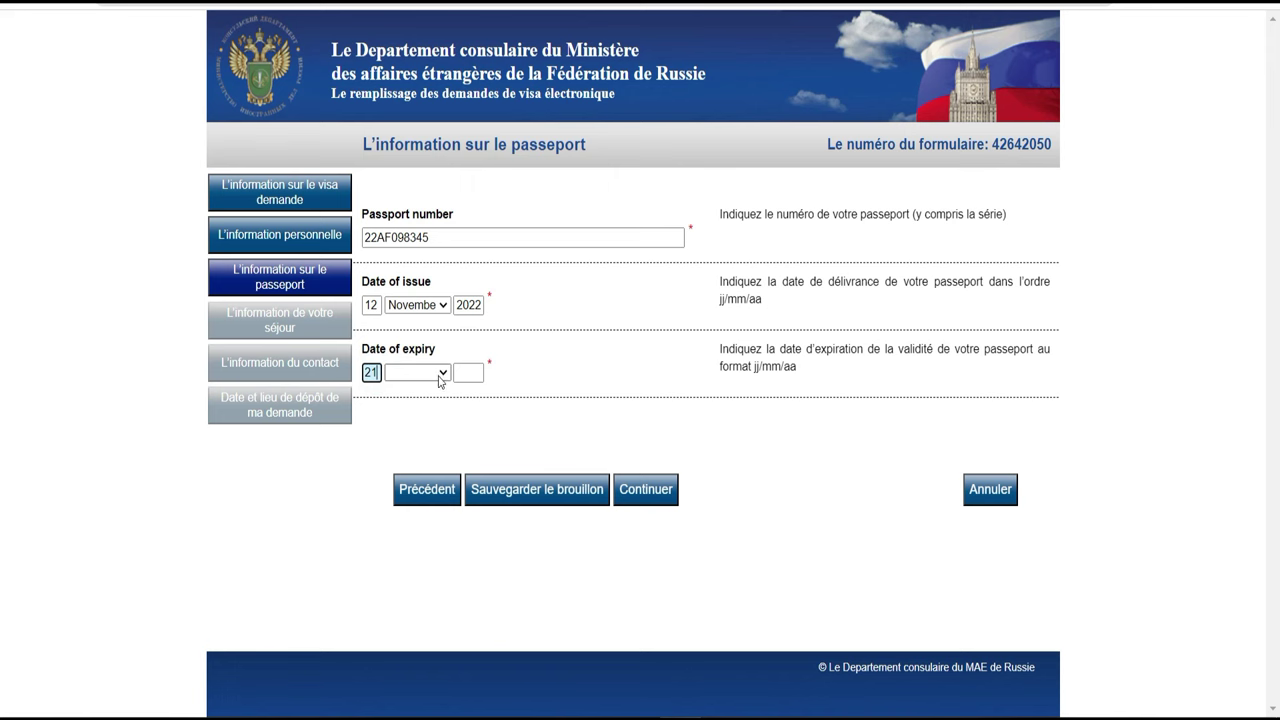
click(440, 373)
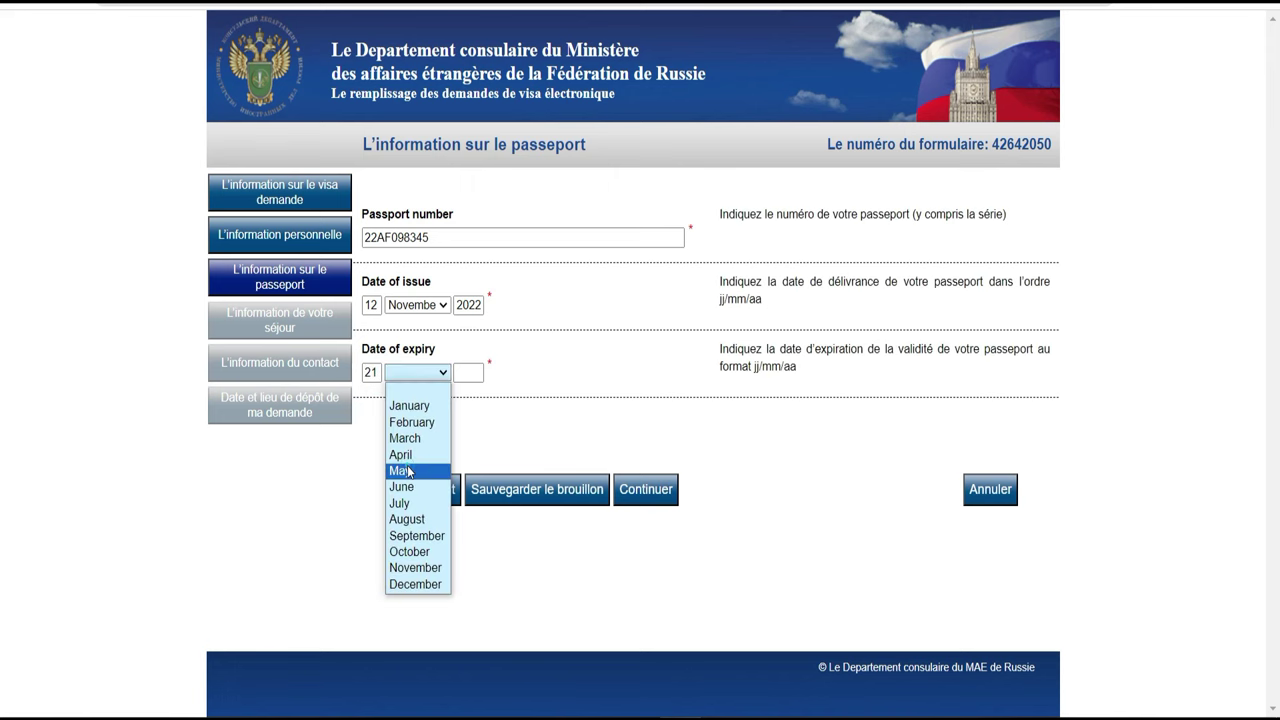
click(408, 471)
click(469, 371)
text(2027)
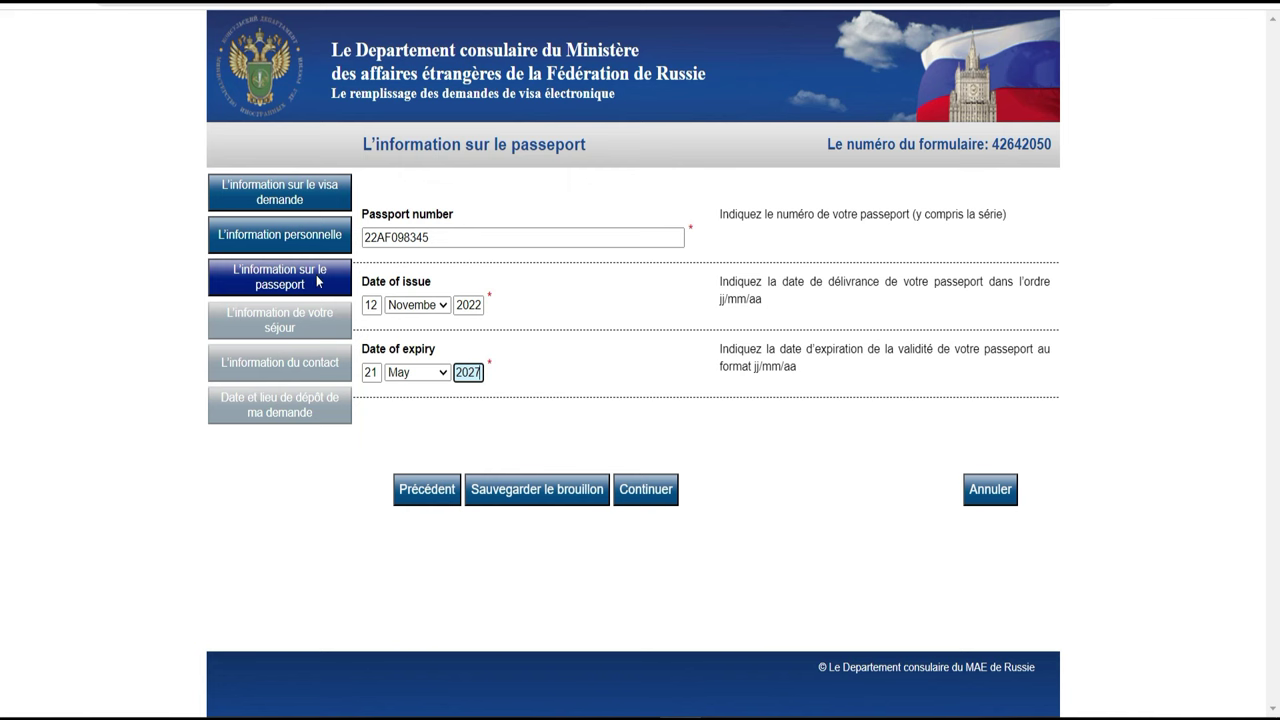
click(647, 497)
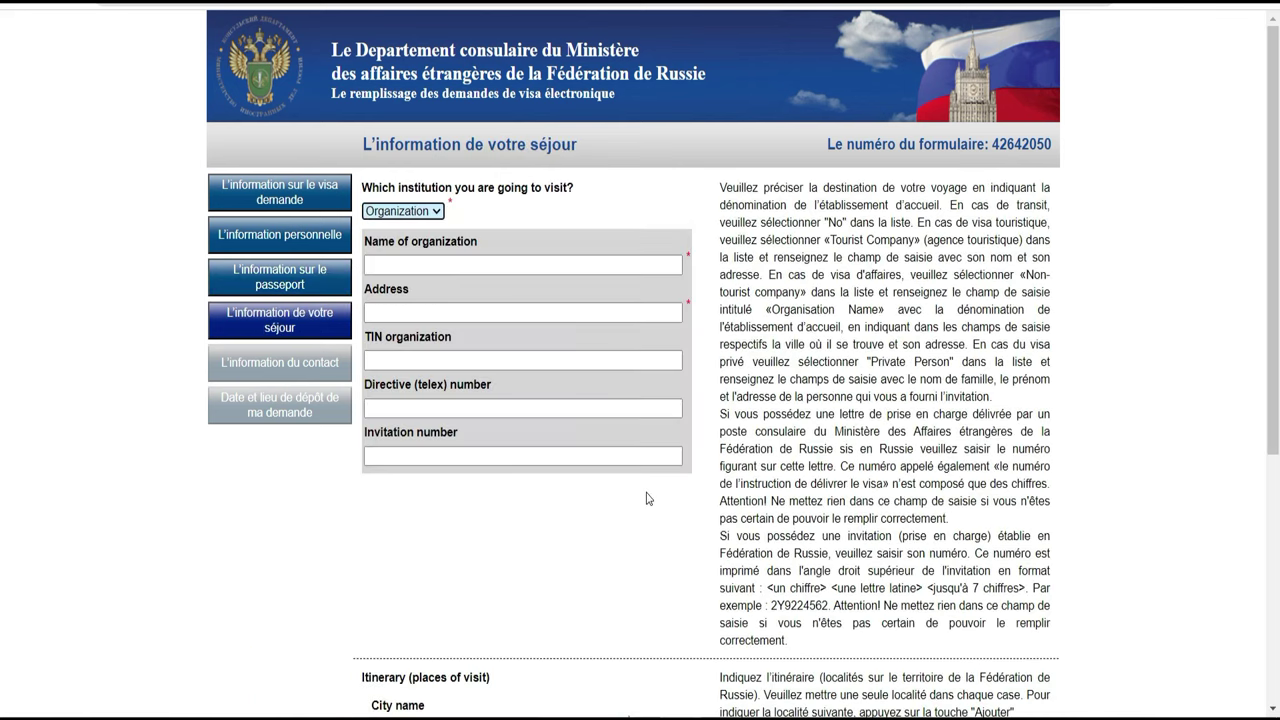
Enter UNIVERSITE DE SARATOV as the host organization name and select it for copying.
click(508, 266)
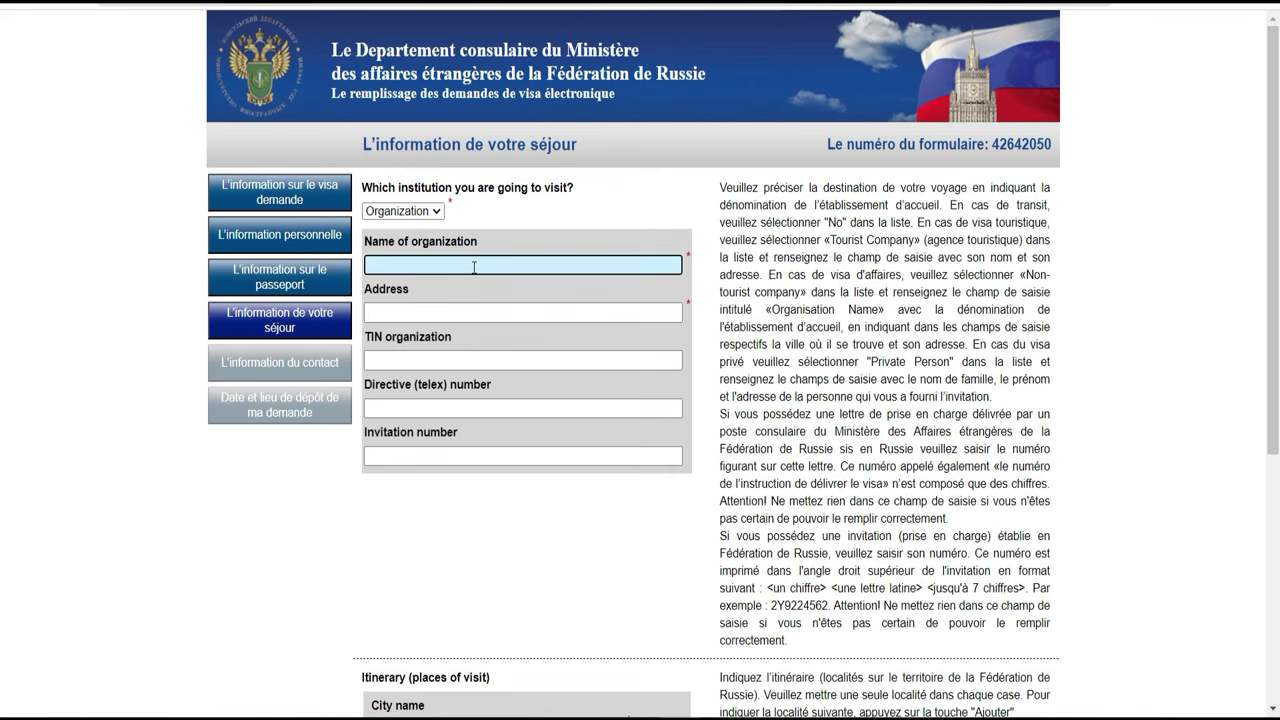
text(UNIVERSITE DE SARA)
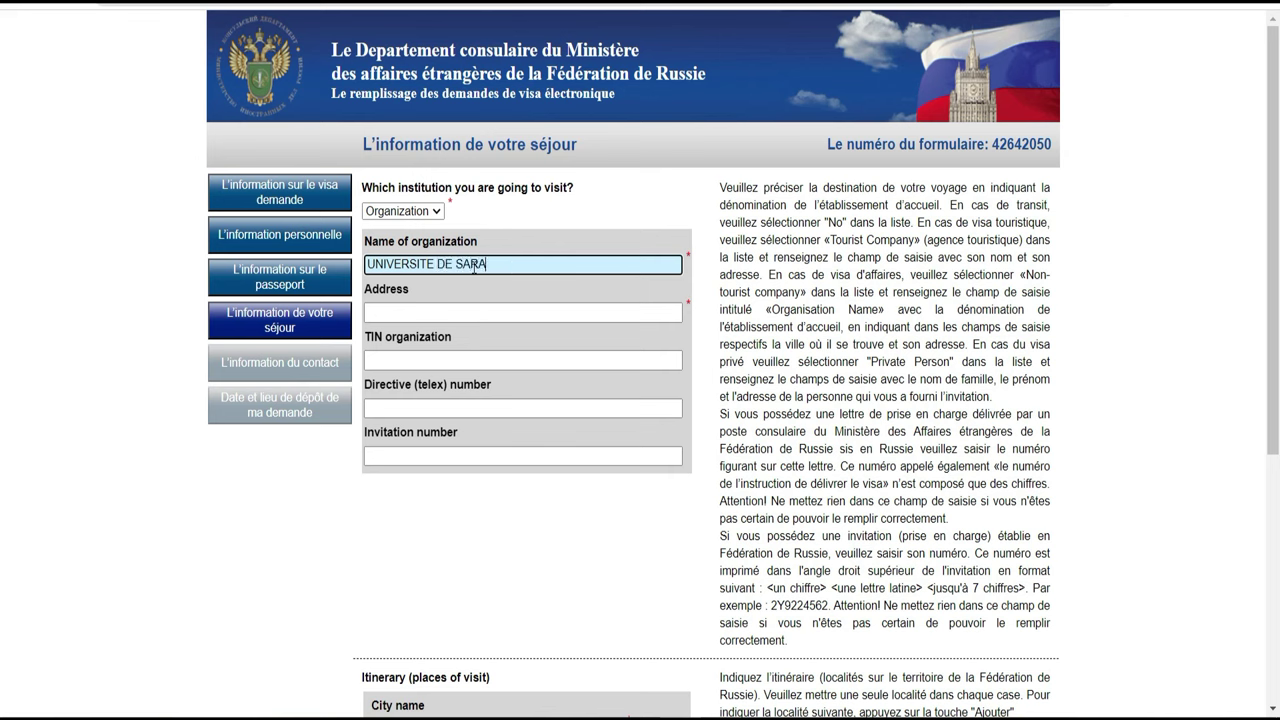
text(TOV)
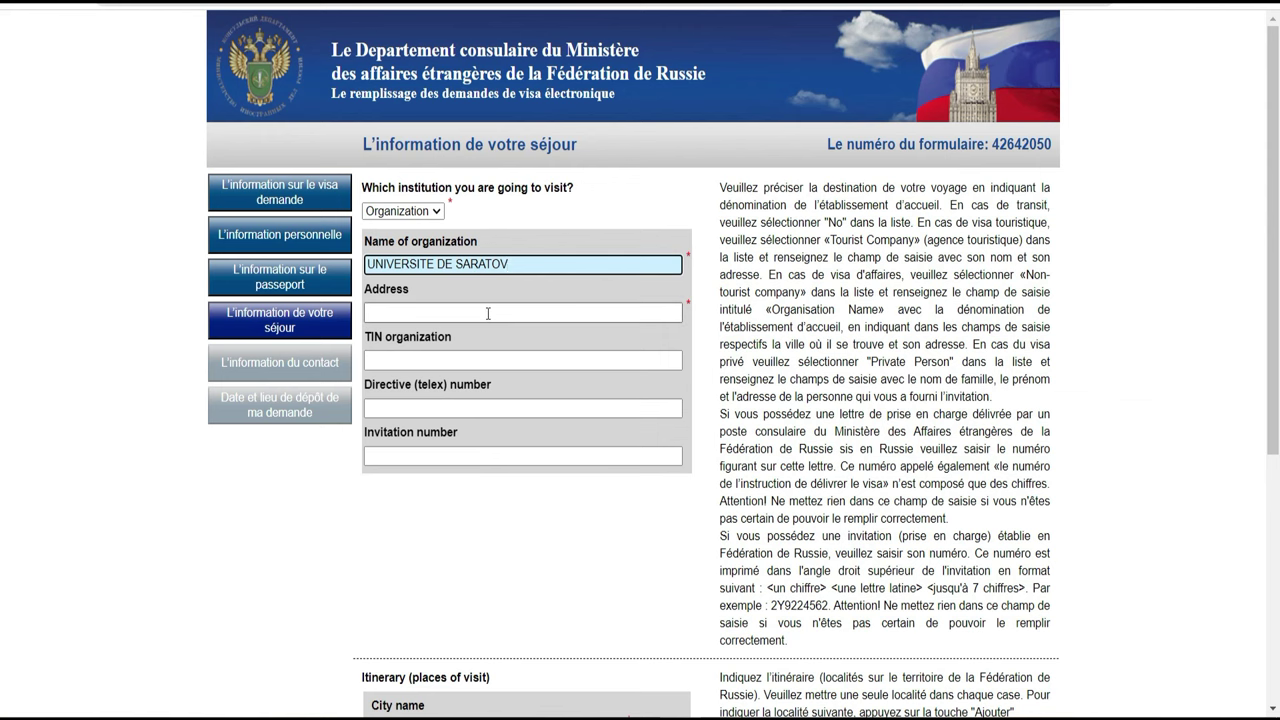
click(488, 313)
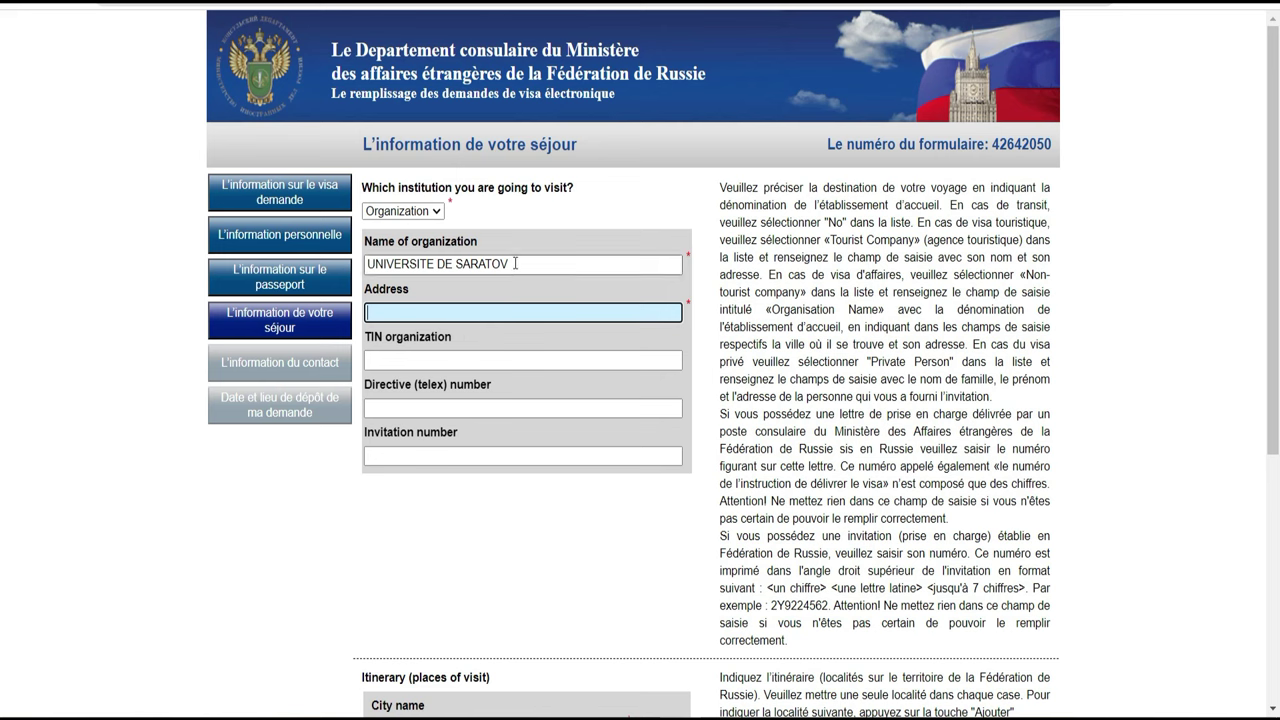
drag(515, 263, 366, 264)
key(ctrl+c)
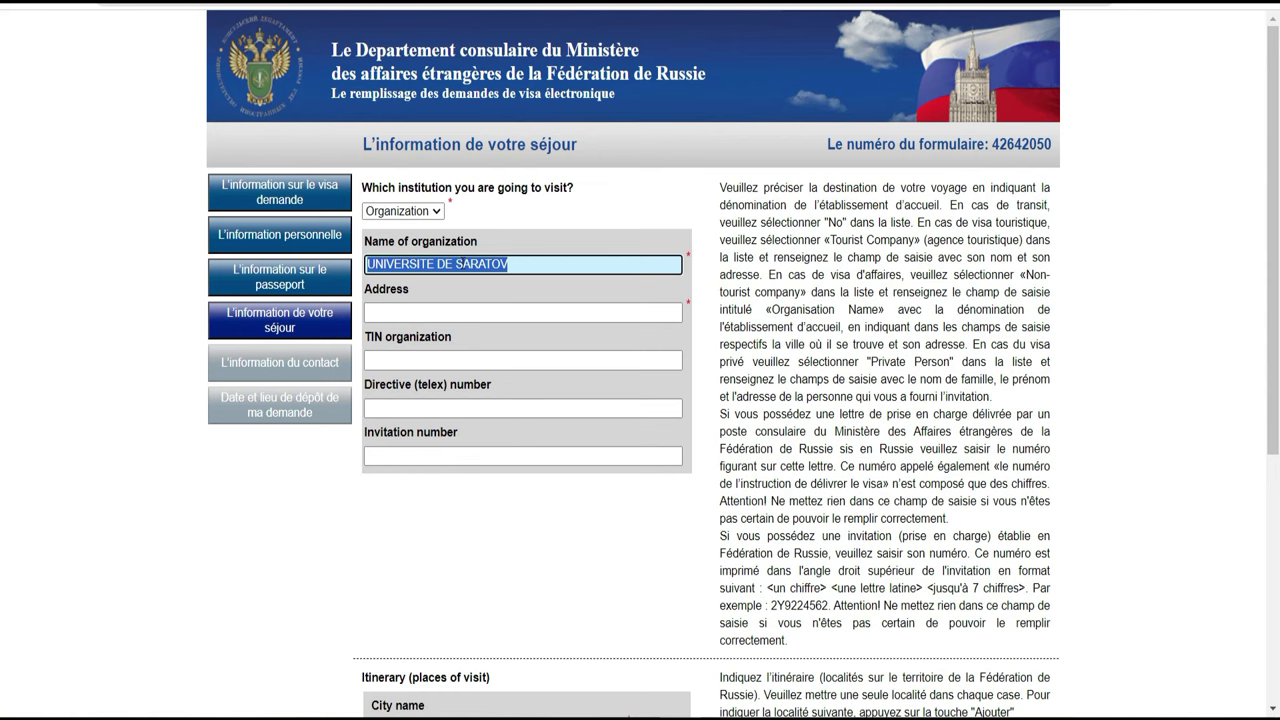
Search Google for UNIVERSITE DE SARATOV in a new tab and open the Saratov State University site.
key(ctrl+t)
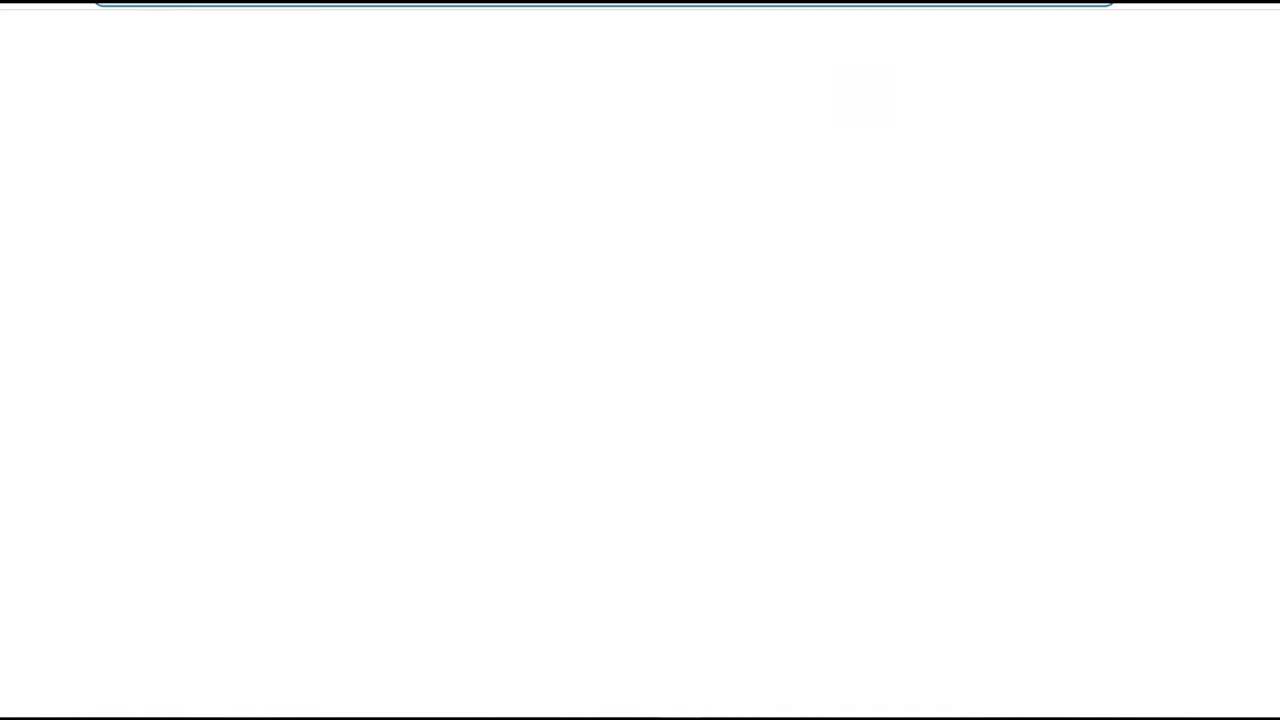
click(633, 307)
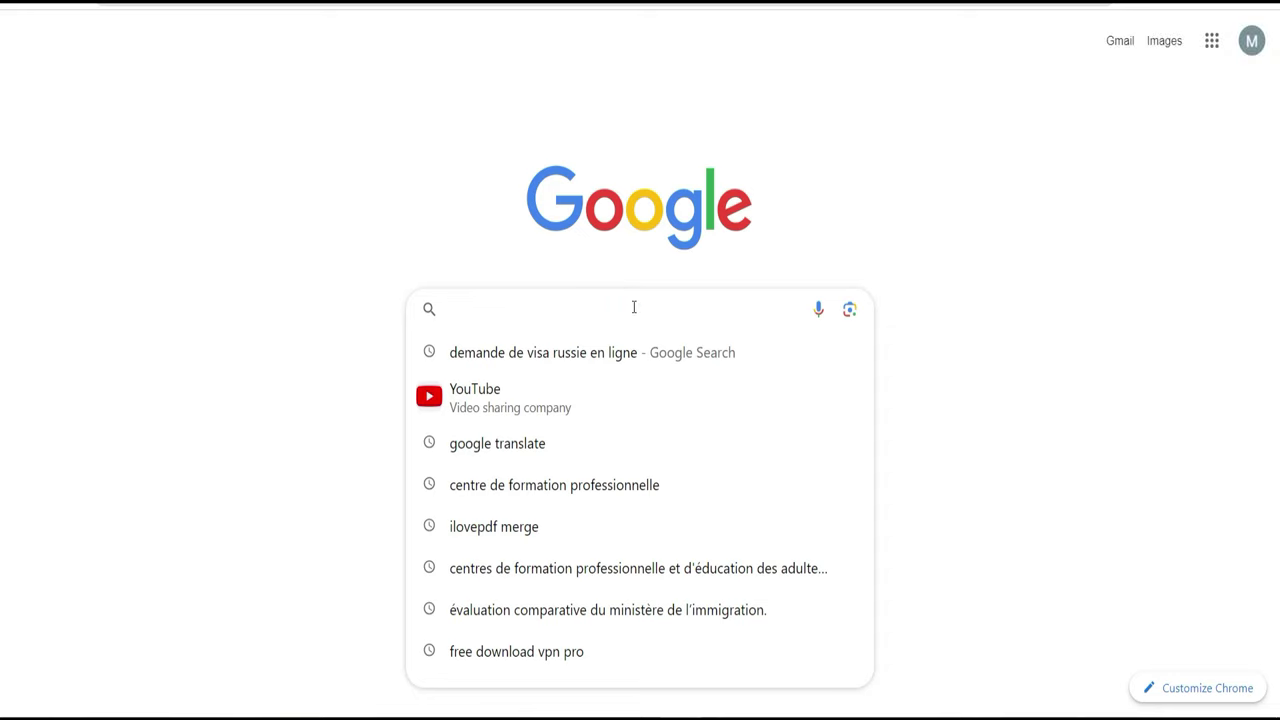
key(ctrl+v)
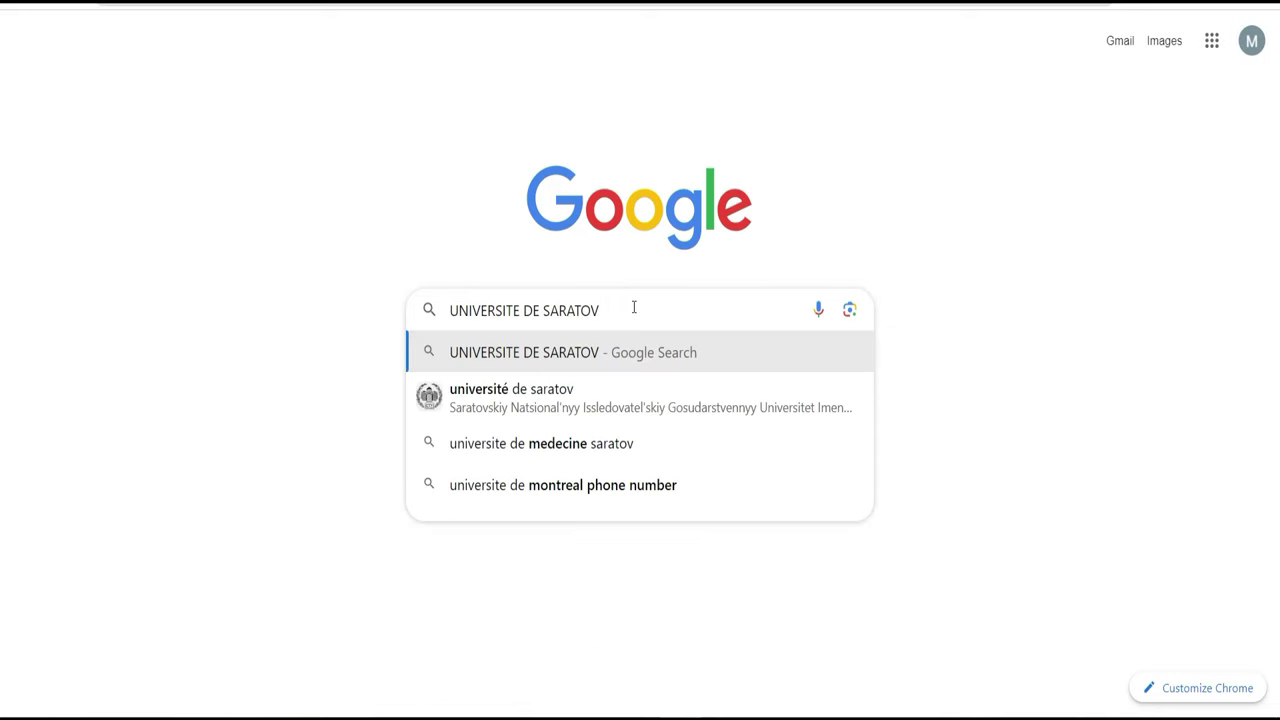
key(Return)
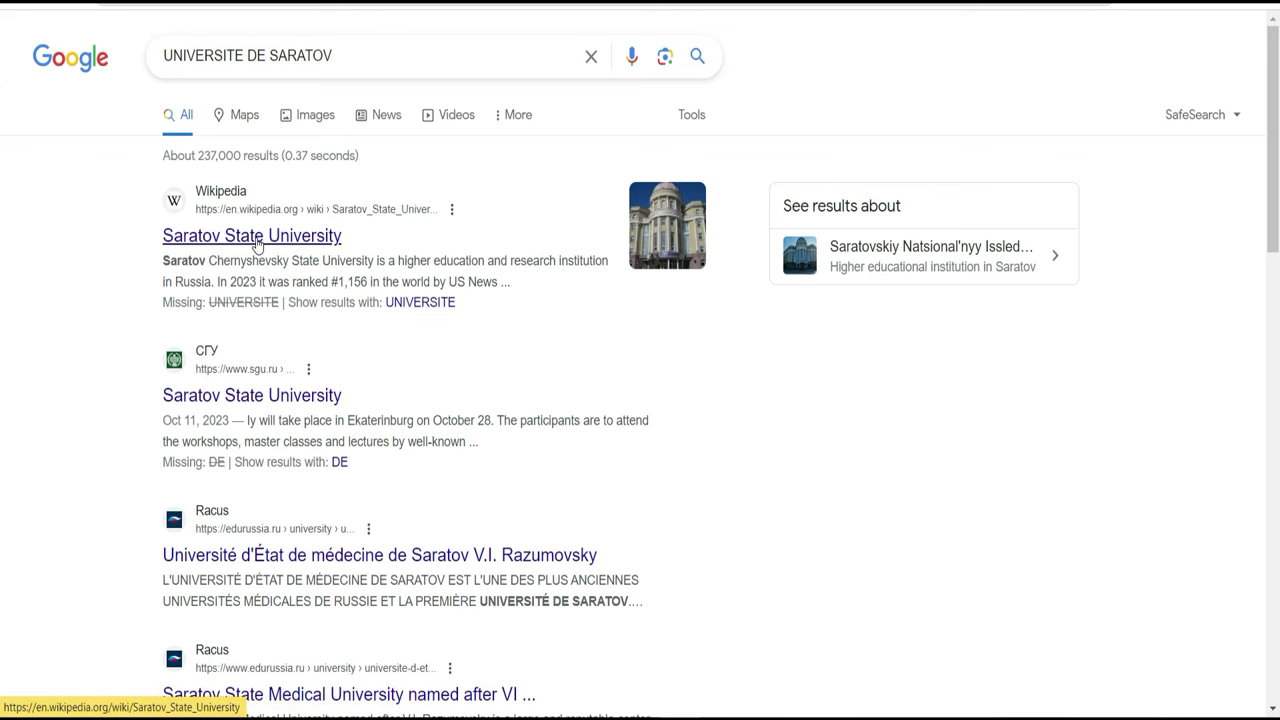
click(227, 411)
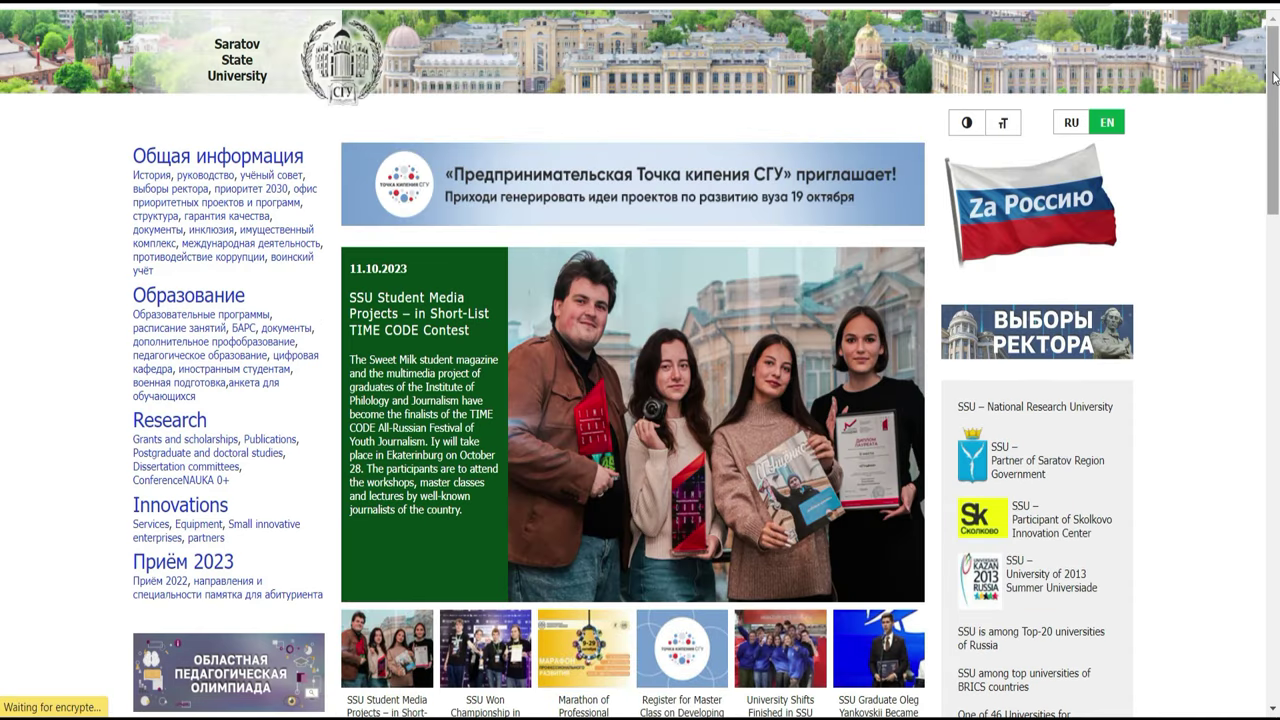
Scroll to the university website's footer and select its street address.
drag(1274, 78, 2, 632)
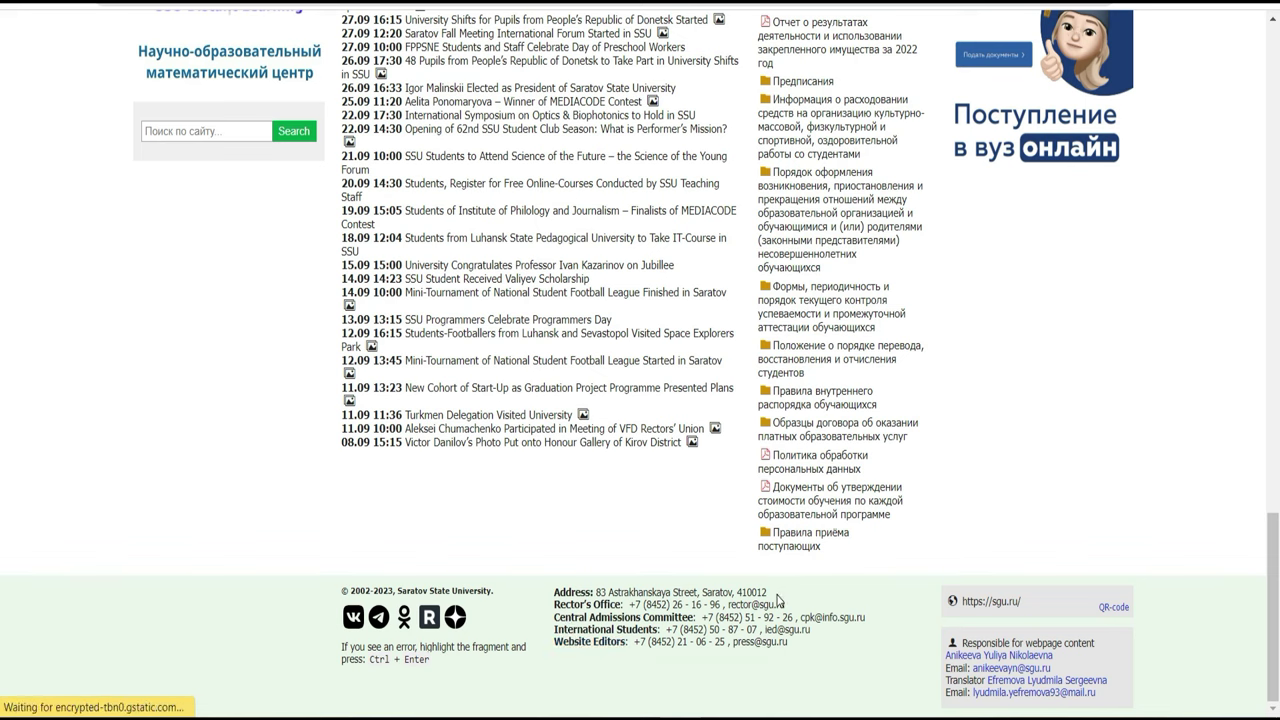
drag(768, 595, 597, 593)
key(ctrl+c)
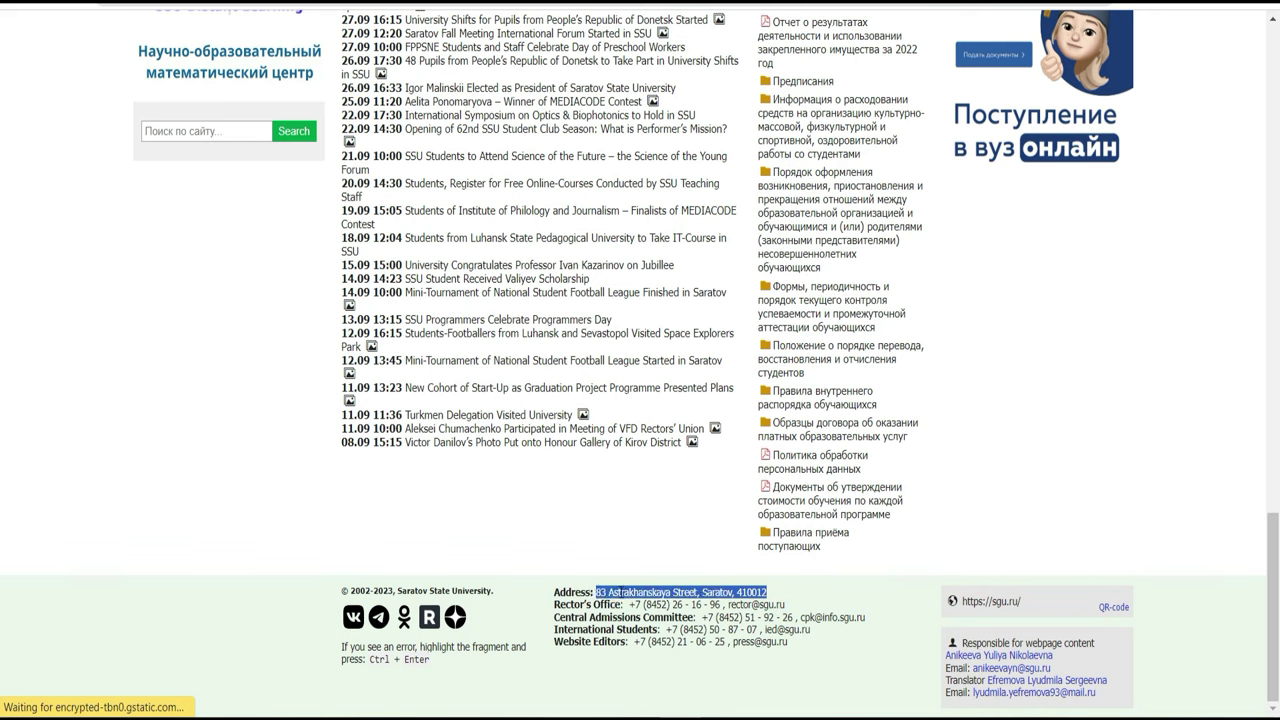
Paste 83 Astrakhanskaya Street, Saratov, 410012 as the address and locate the sample invitation number in the help text.
key(alt+Tab)
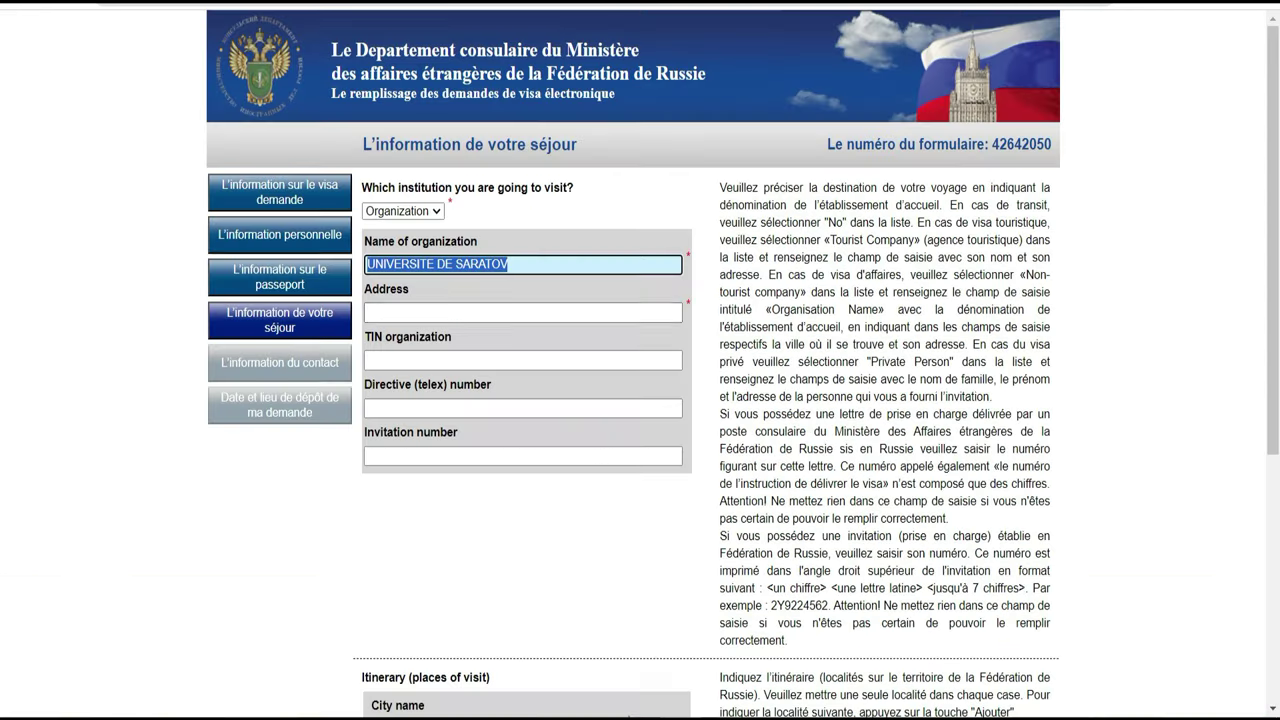
click(430, 311)
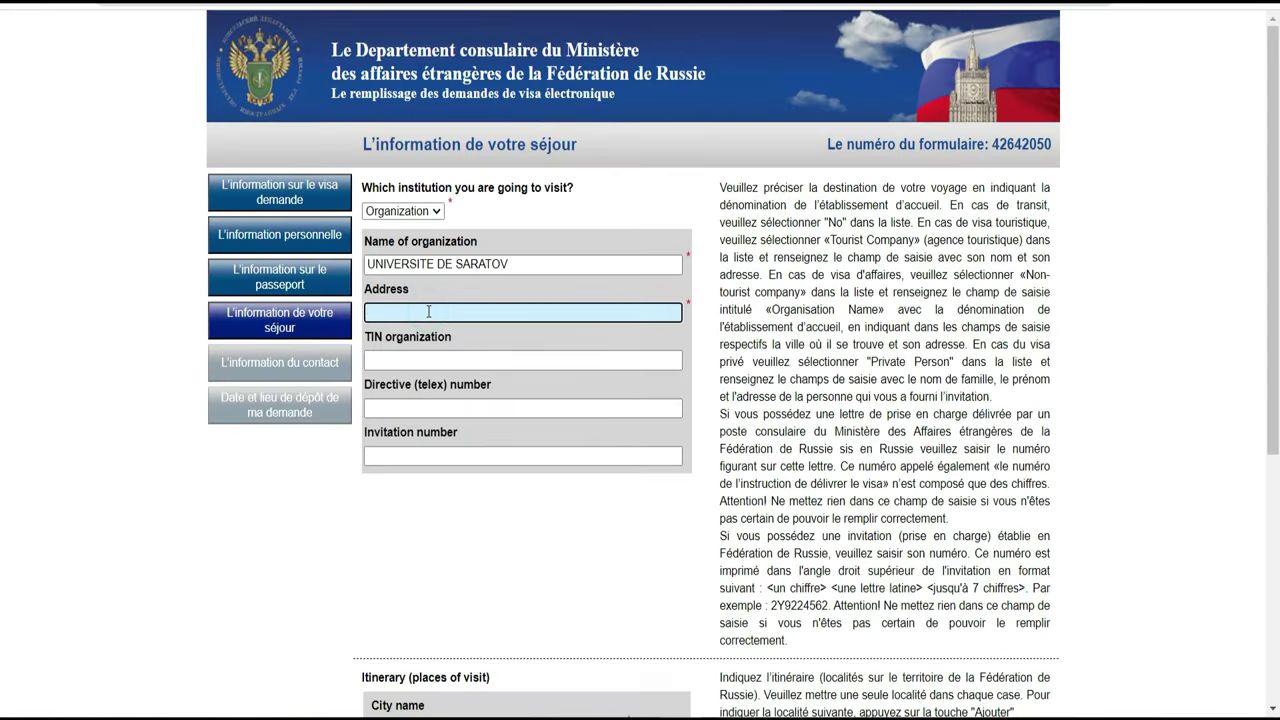
key(ctrl+v)
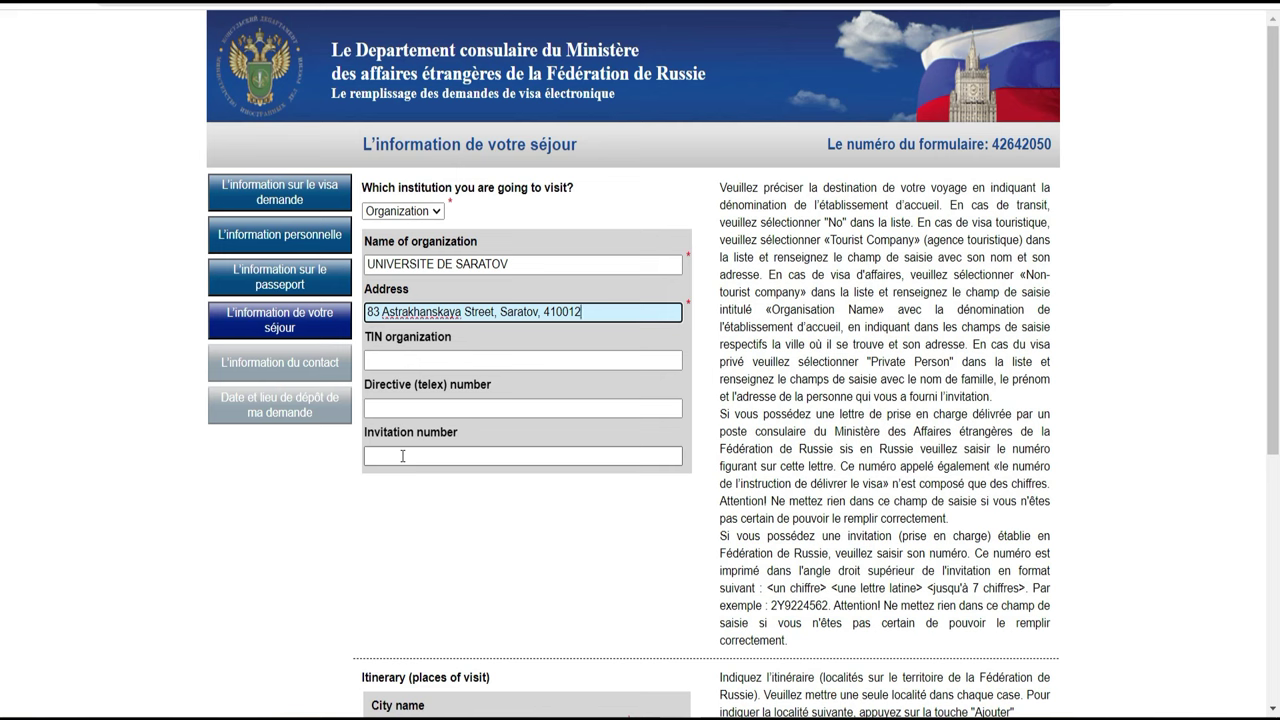
click(402, 456)
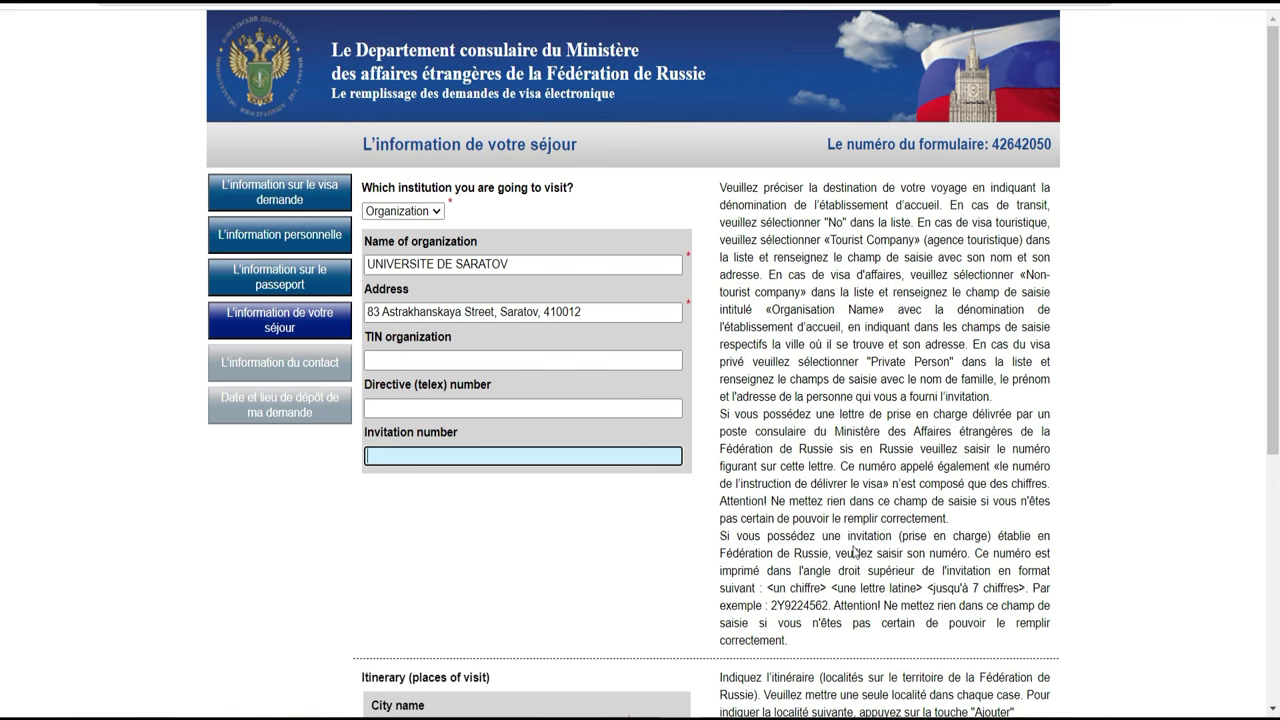
drag(721, 535, 798, 652)
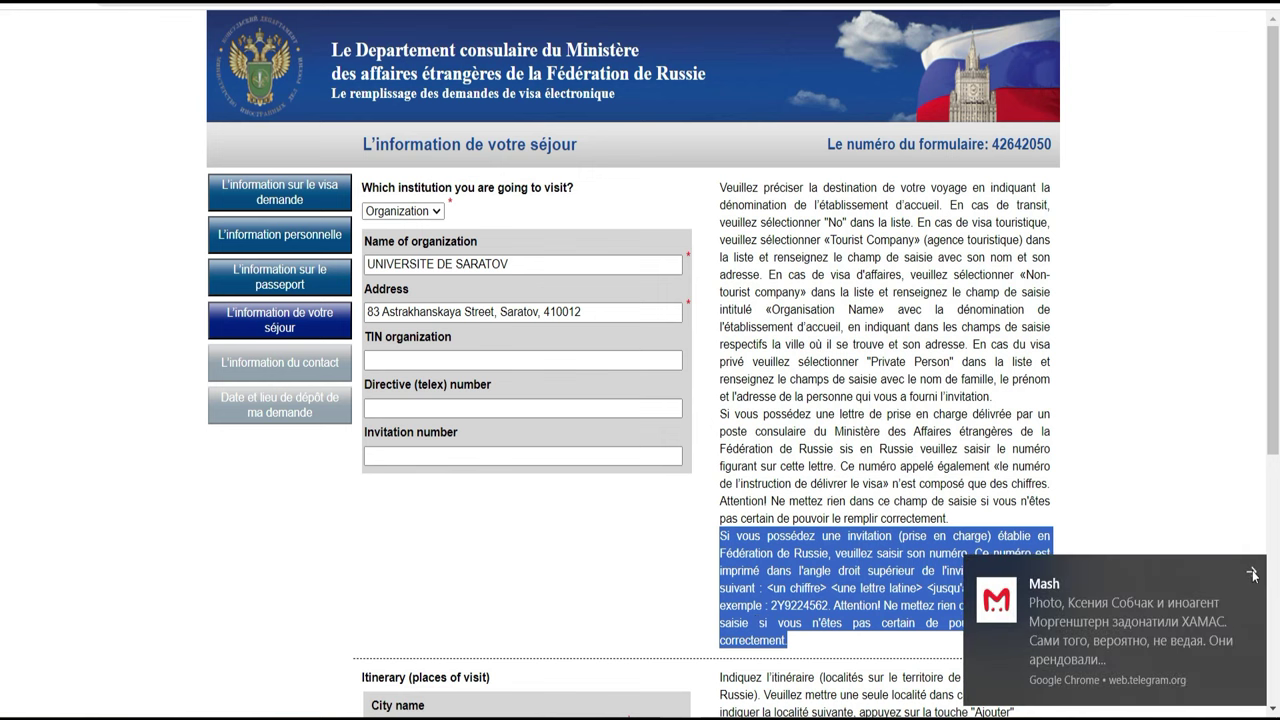
click(1254, 572)
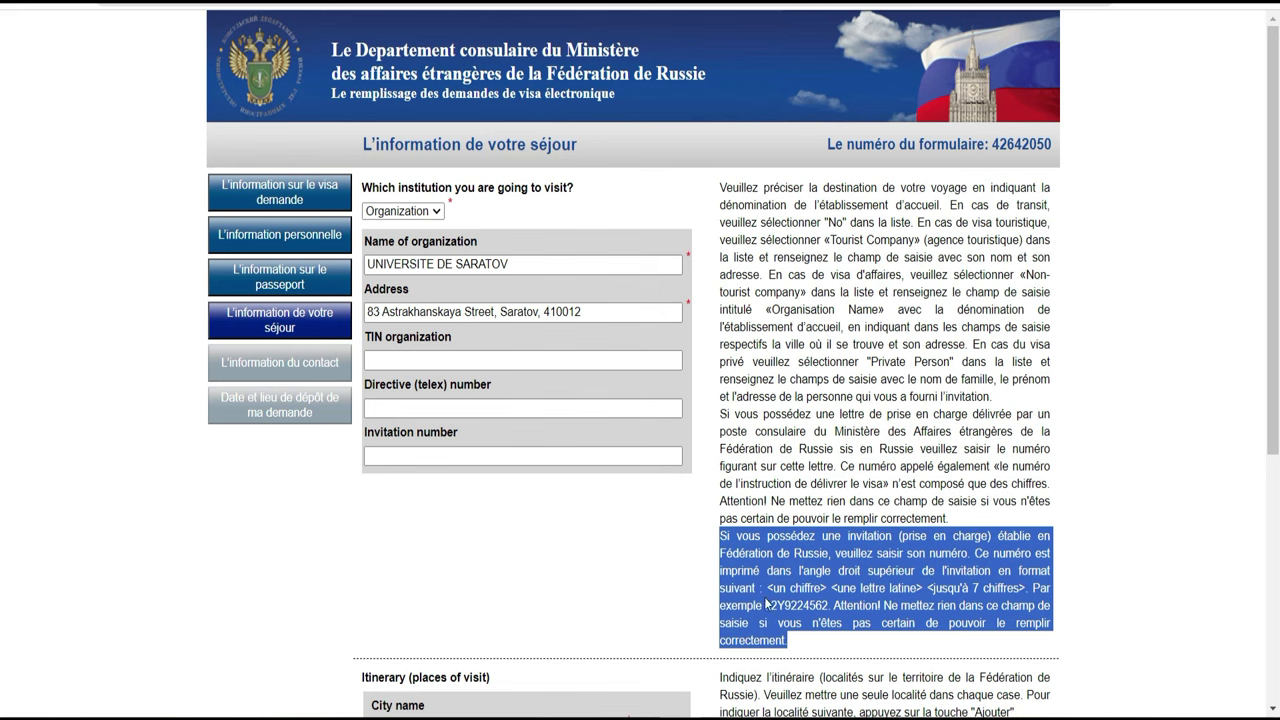
drag(773, 605, 830, 605)
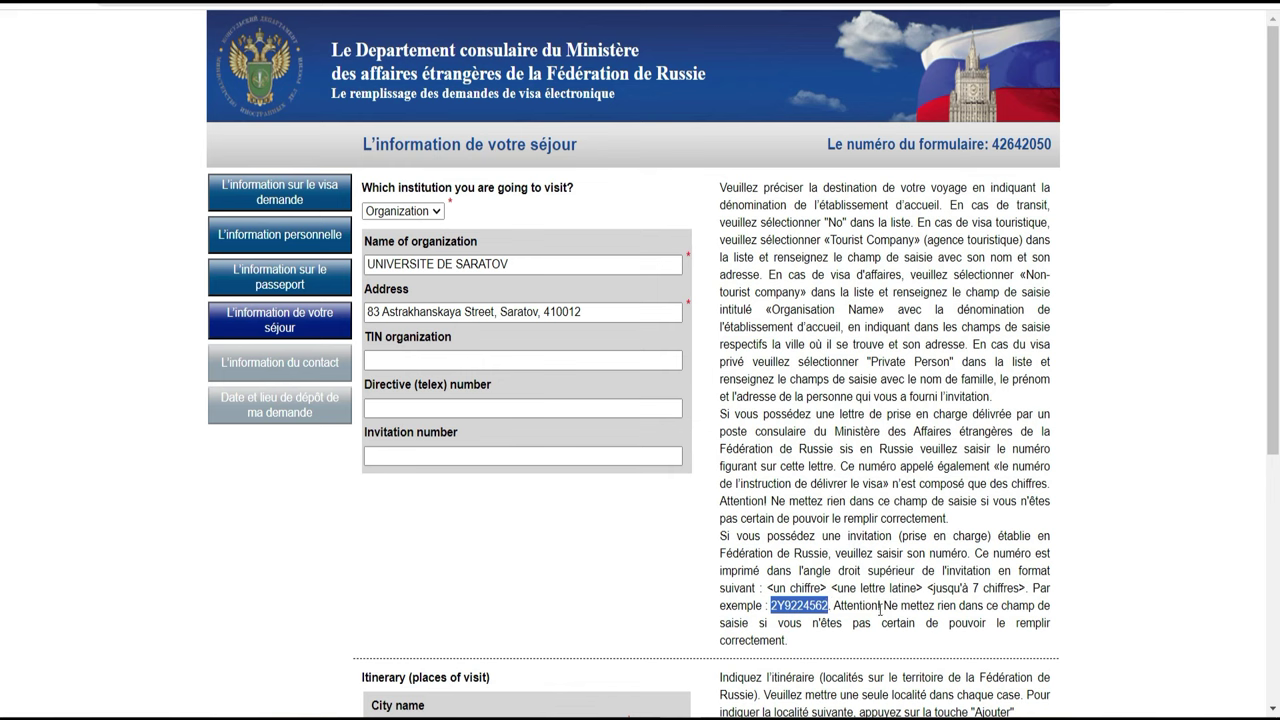
drag(834, 605, 855, 640)
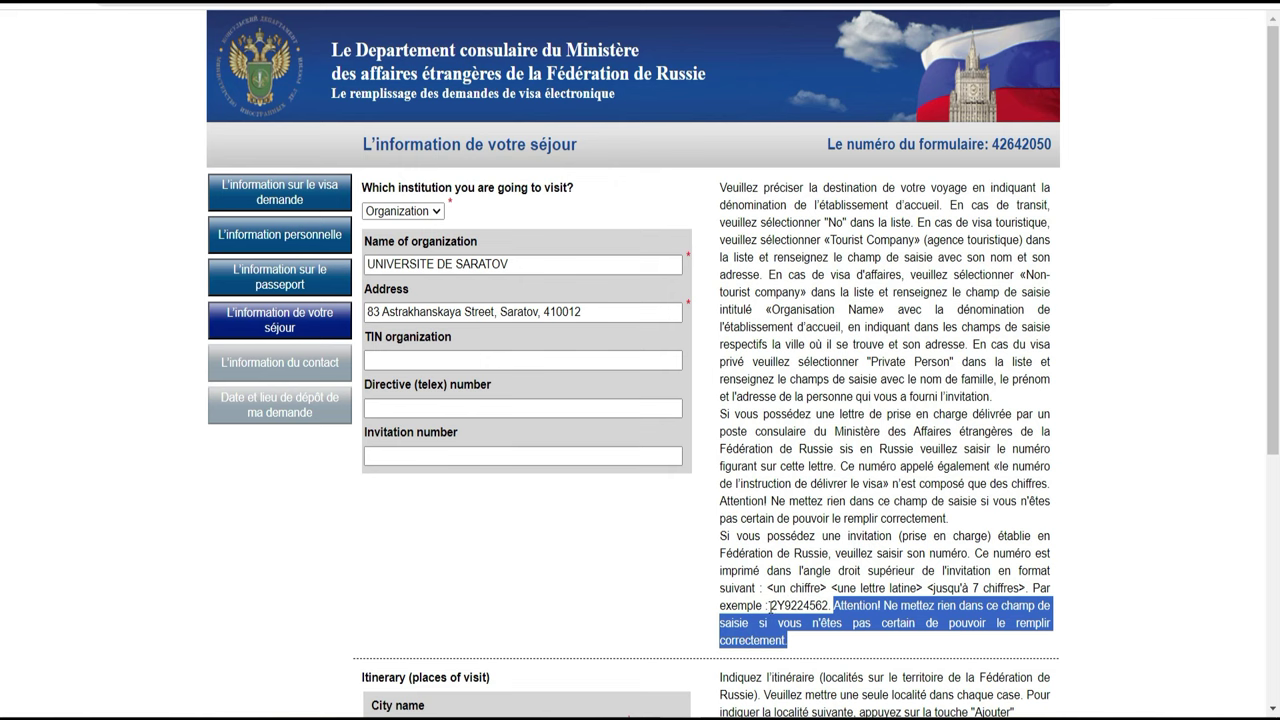
Enter the help text's sample invitation number, correcting the mistyped last digit.
click(504, 458)
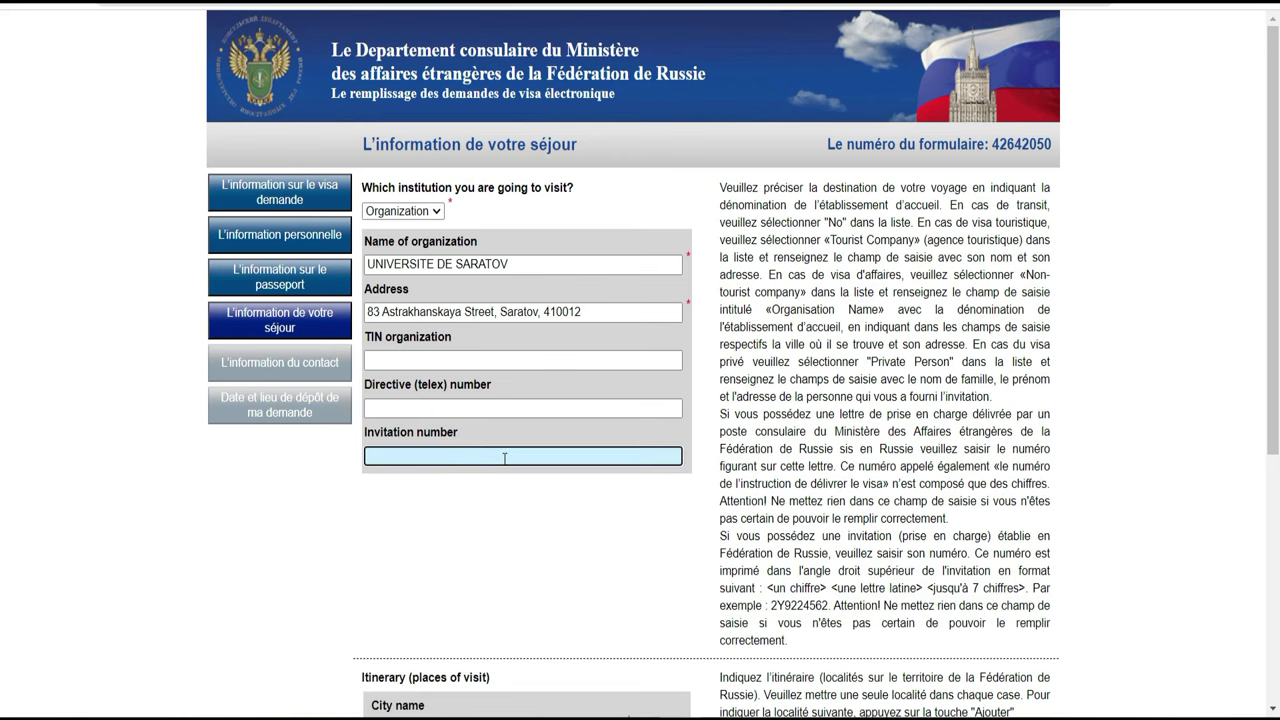
text(2Y9224566)
key(BackSpace)
click(555, 511)
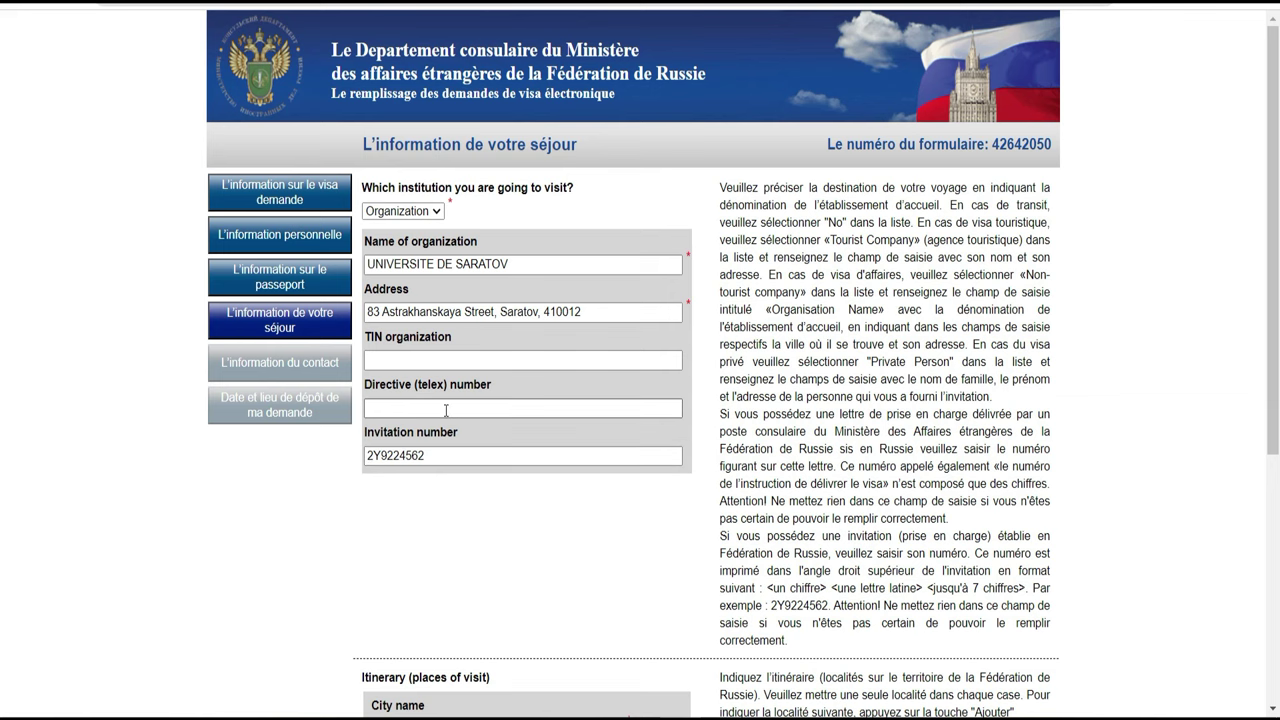
click(452, 458)
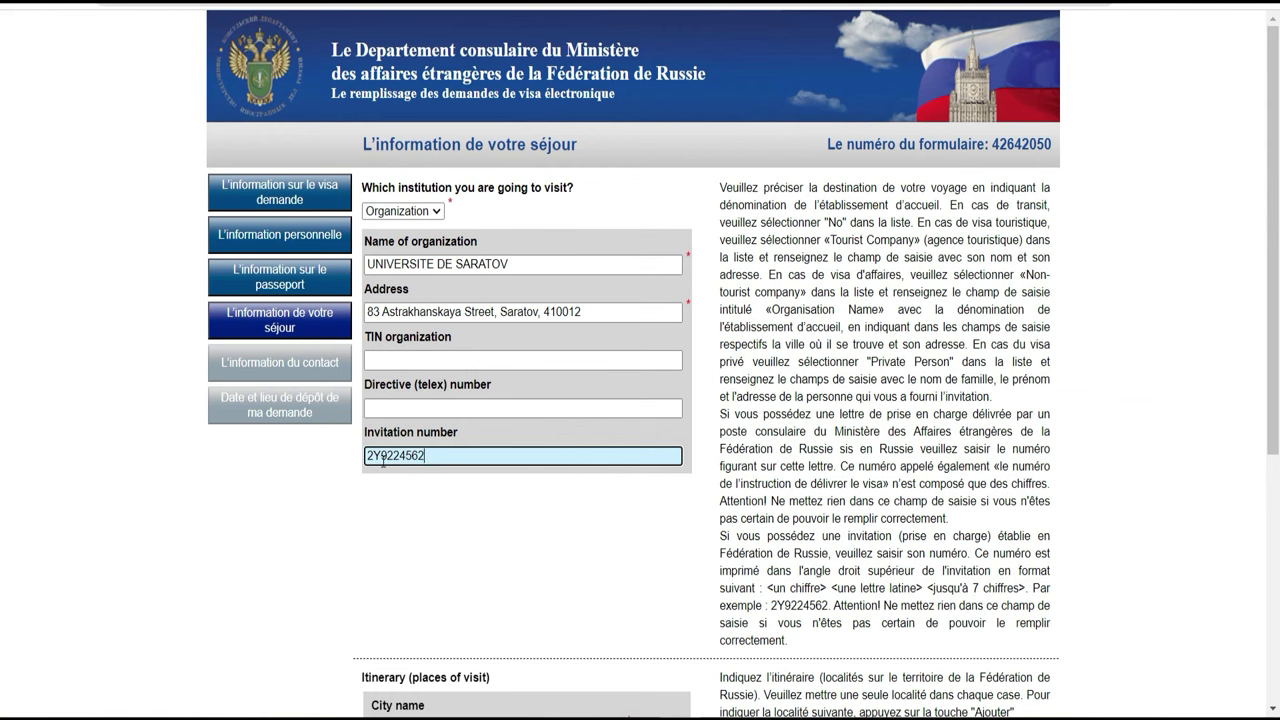
drag(379, 456, 367, 456)
click(439, 457)
click(514, 541)
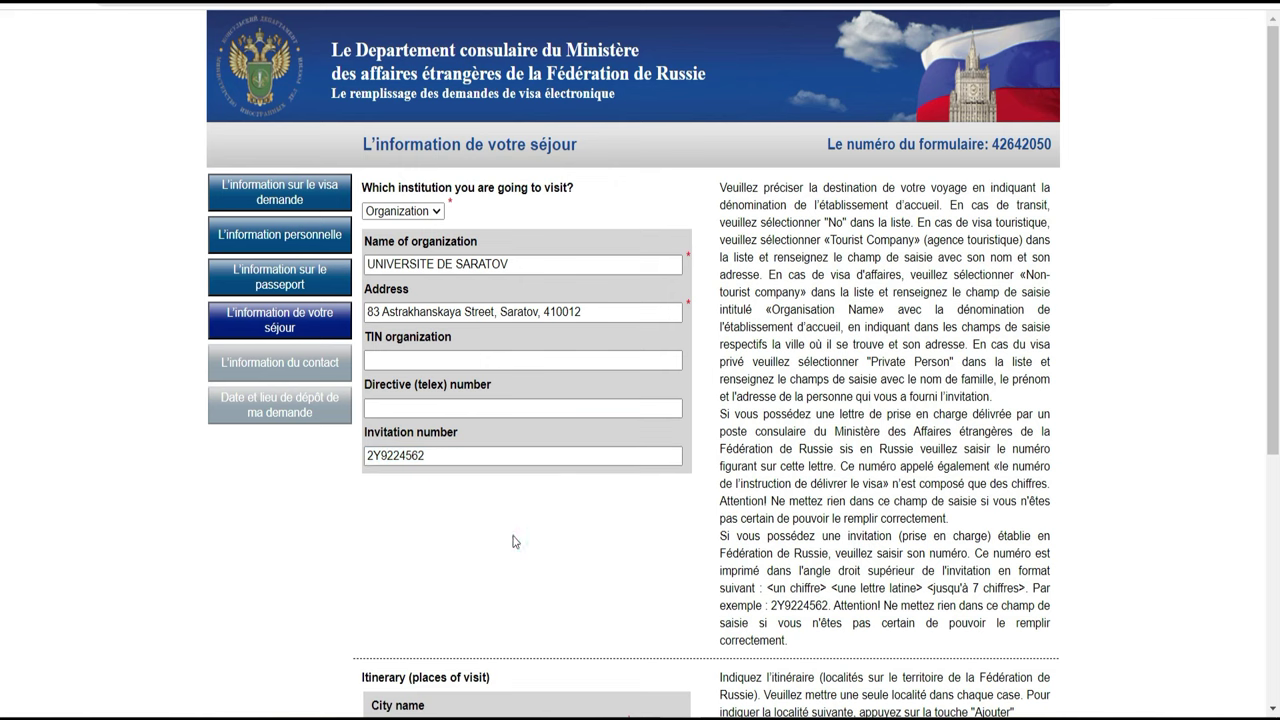
List MOSCOU and SARATOV REG. as the cities to visit.
scroll(1130, 491, down, 2)
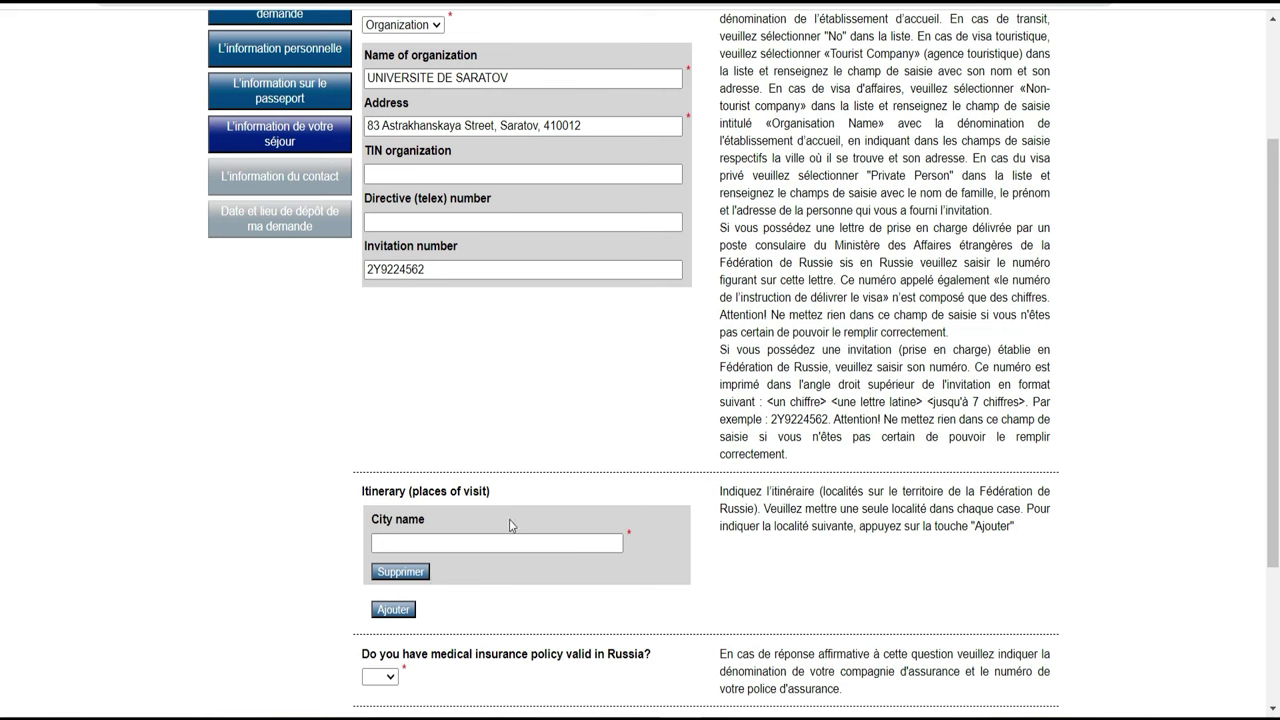
click(565, 546)
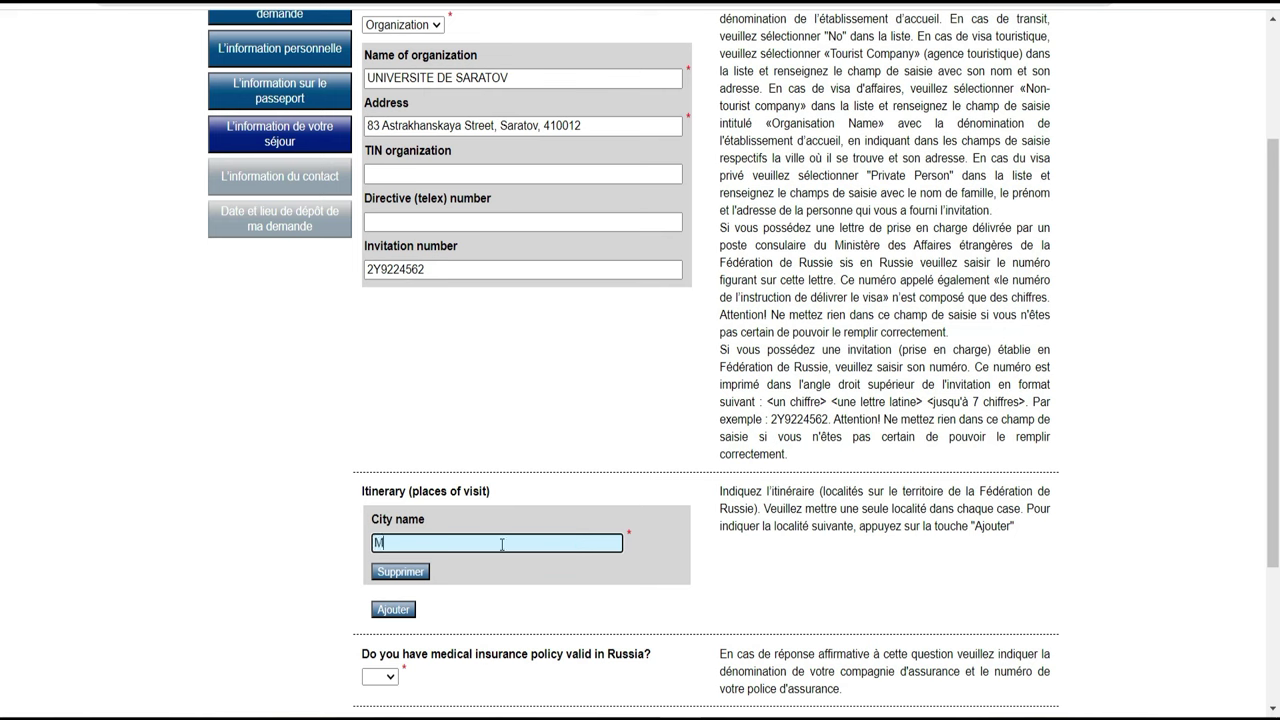
text(MOSCOU)
click(399, 610)
click(407, 629)
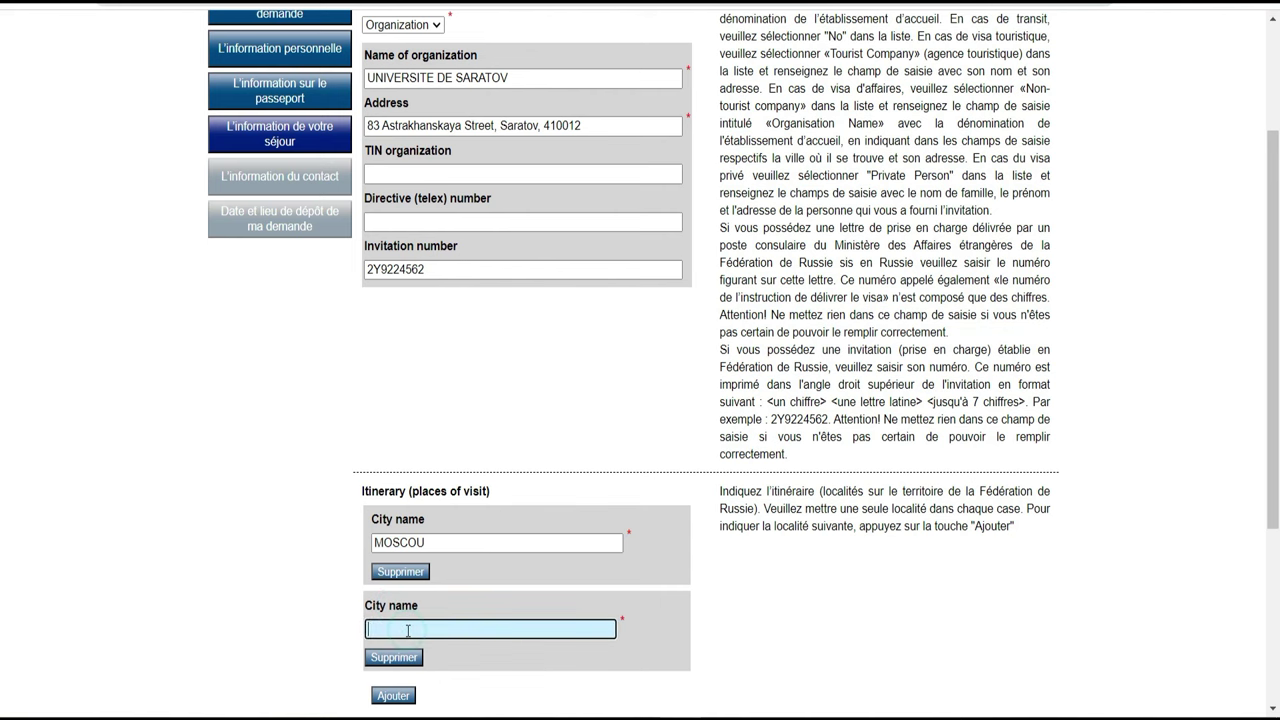
text(SARA)
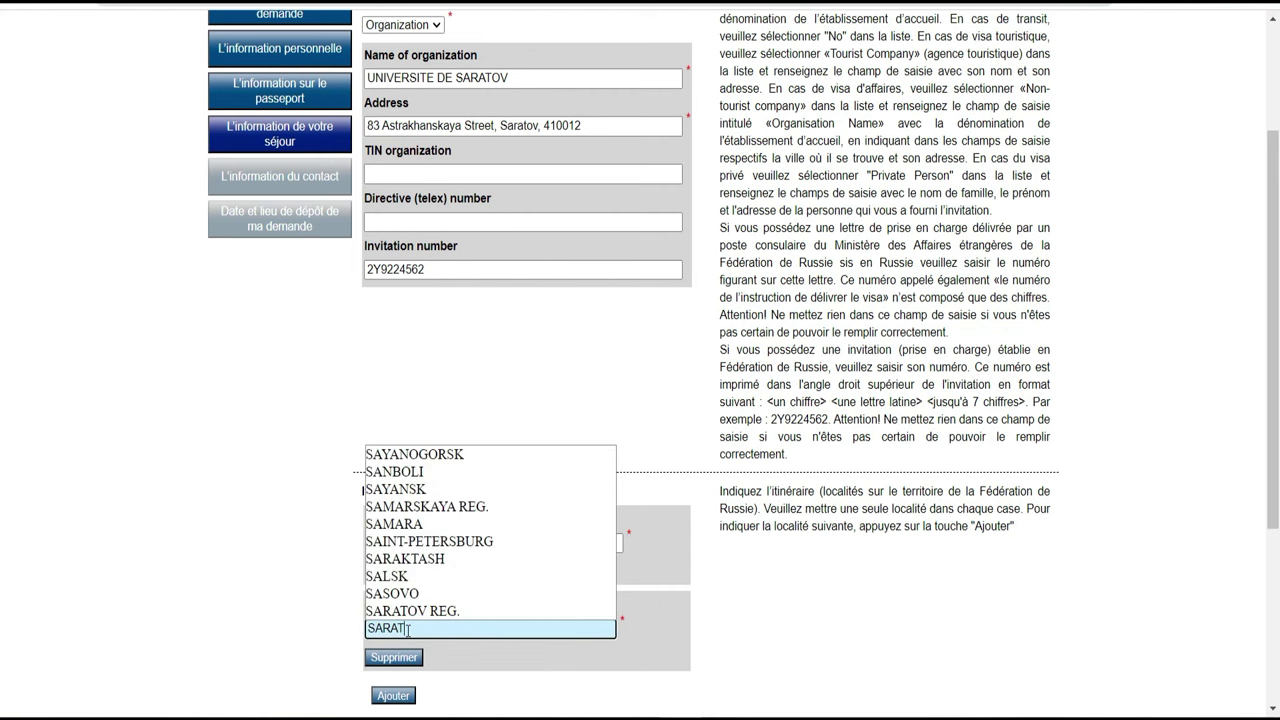
text(T)
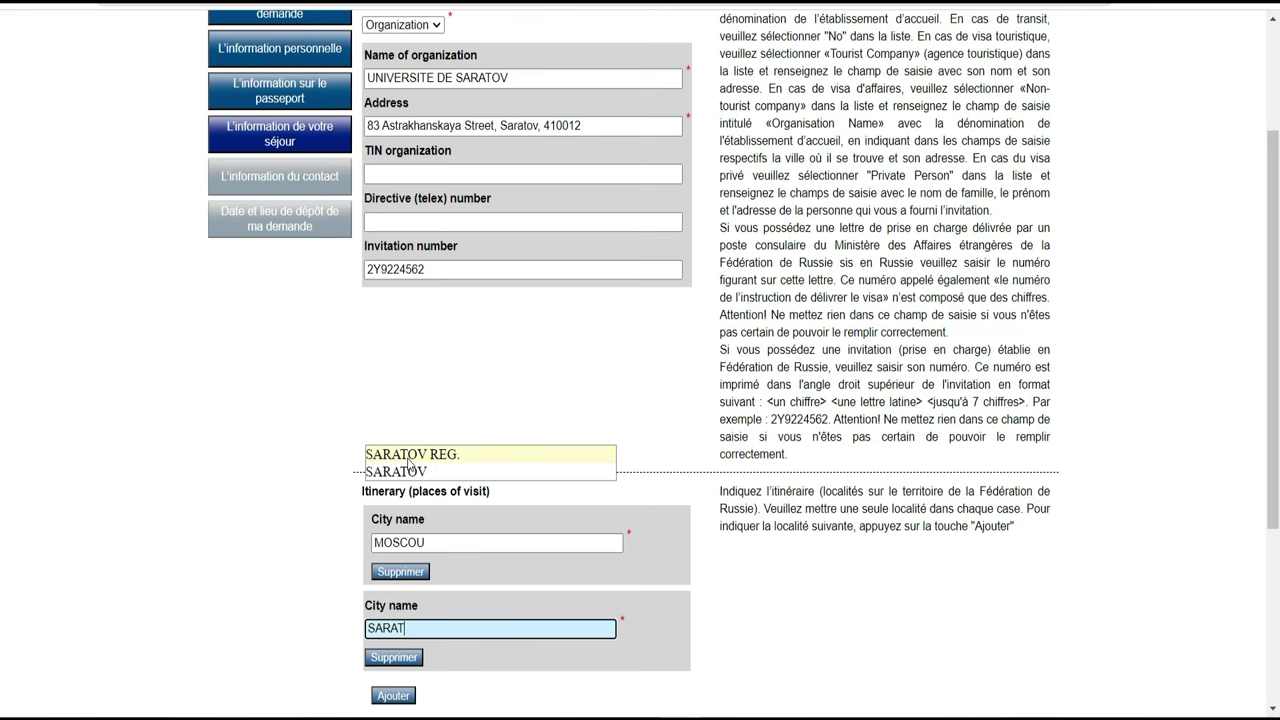
click(409, 455)
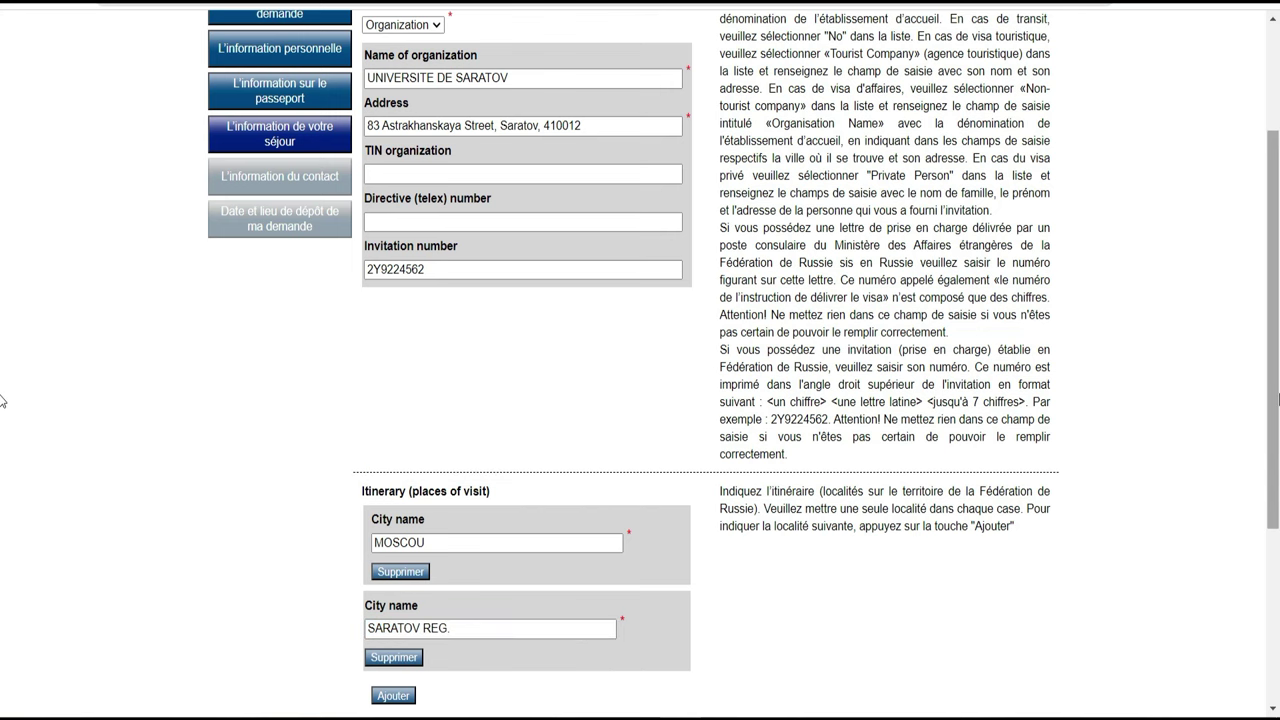
Answer no to having Russian medical insurance and to having visited Russia before.
scroll(1, 401, down, 3)
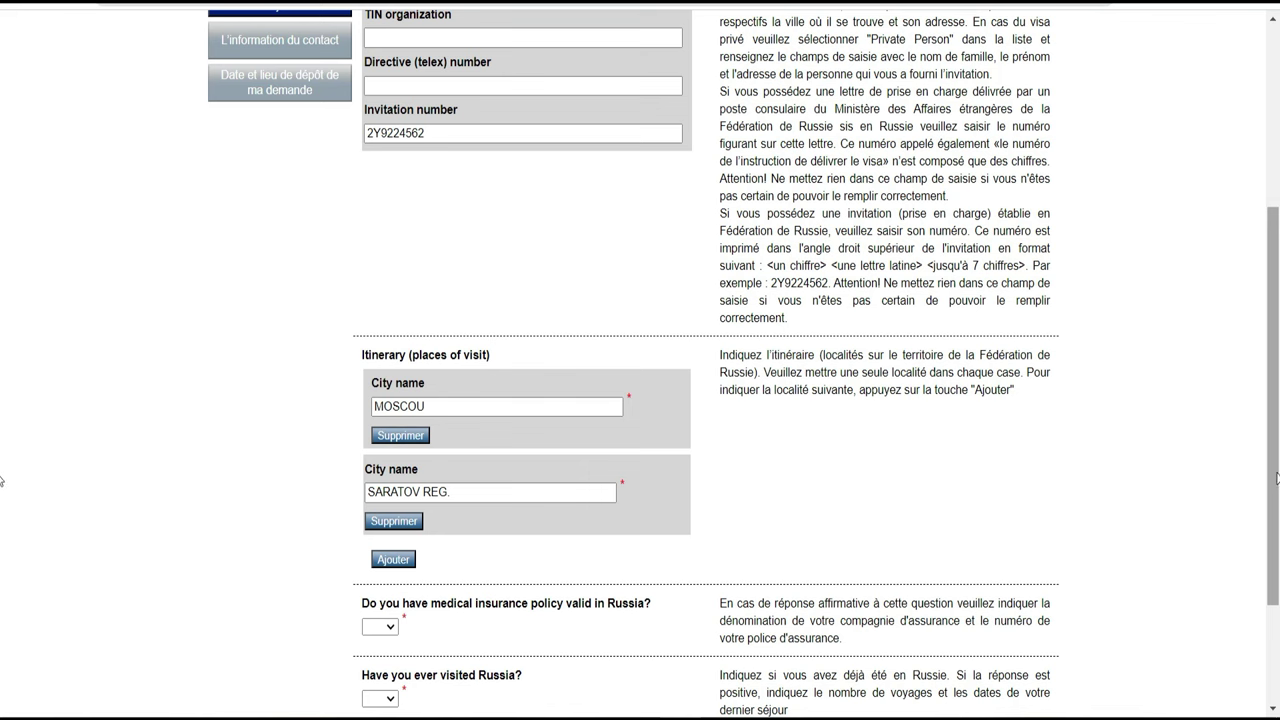
scroll(2, 484, down, 1)
scroll(1, 487, down, 3)
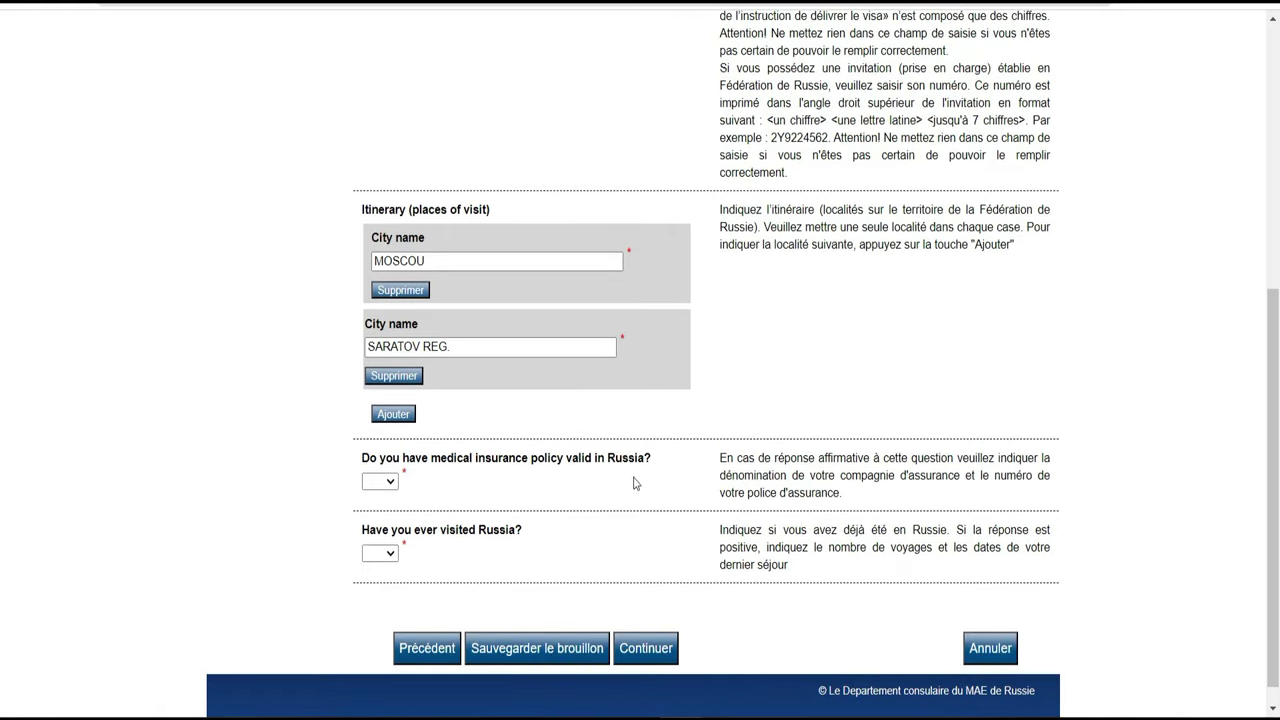
click(382, 481)
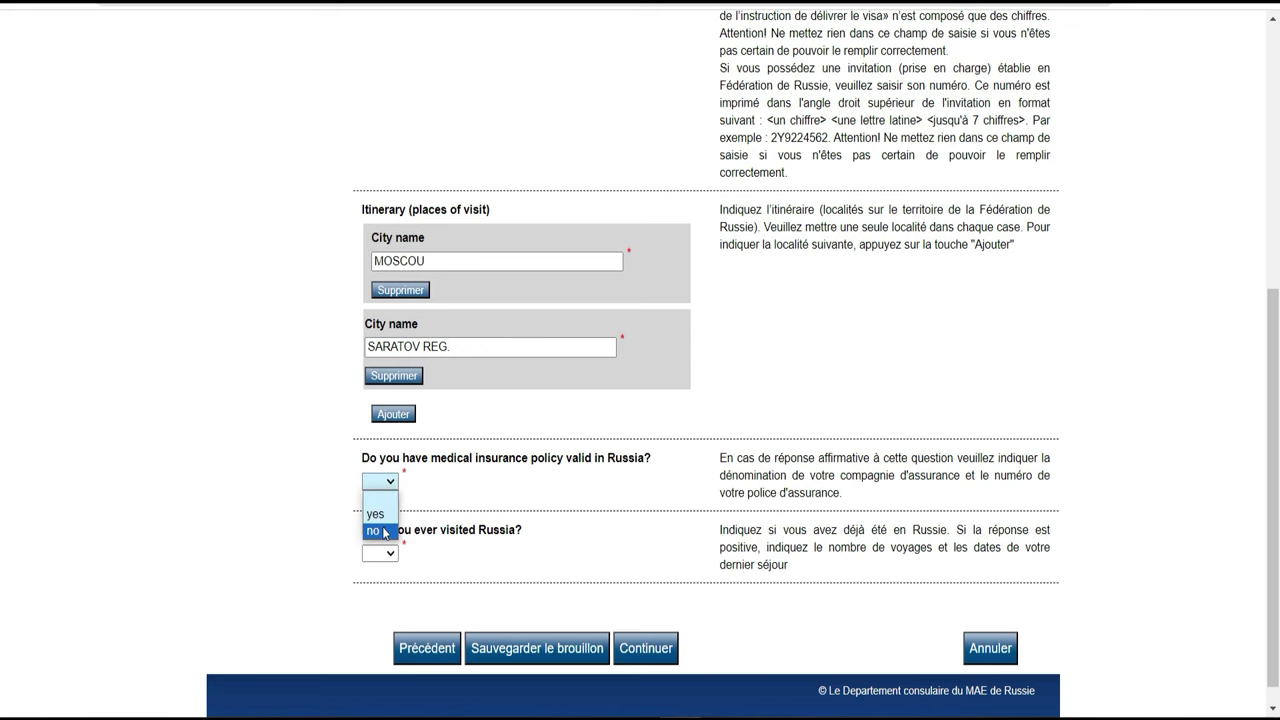
click(384, 529)
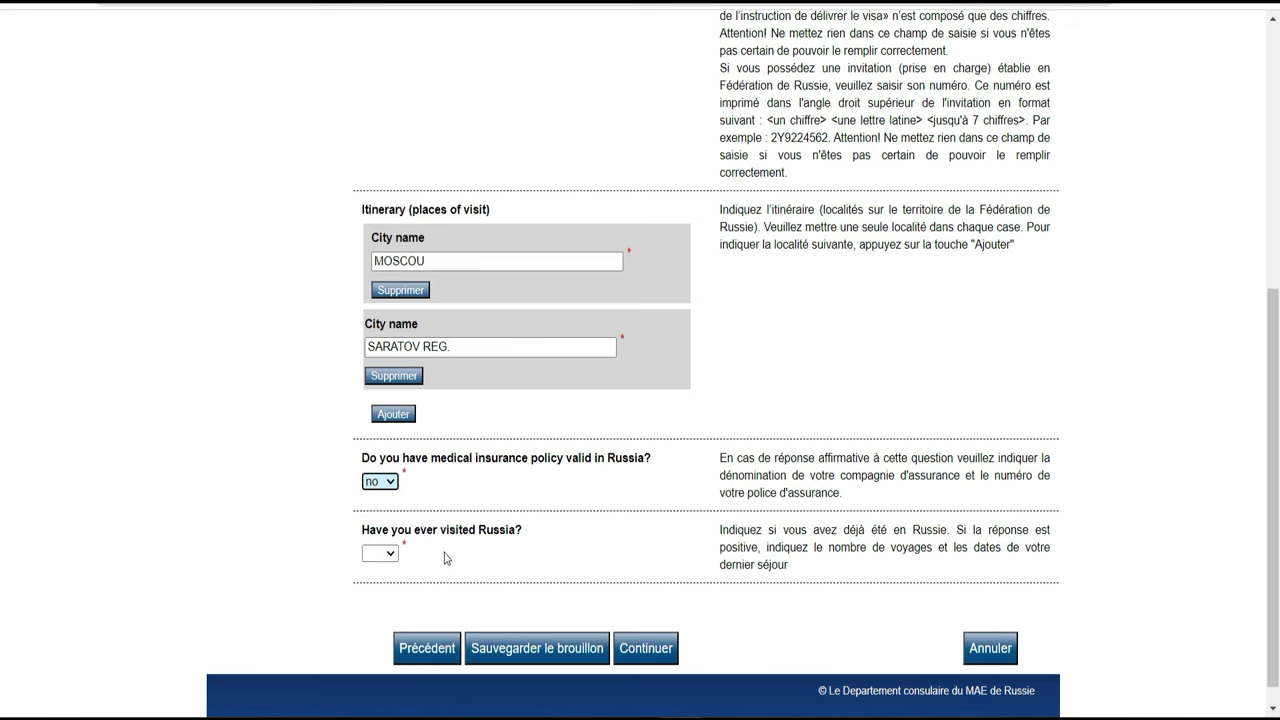
click(388, 554)
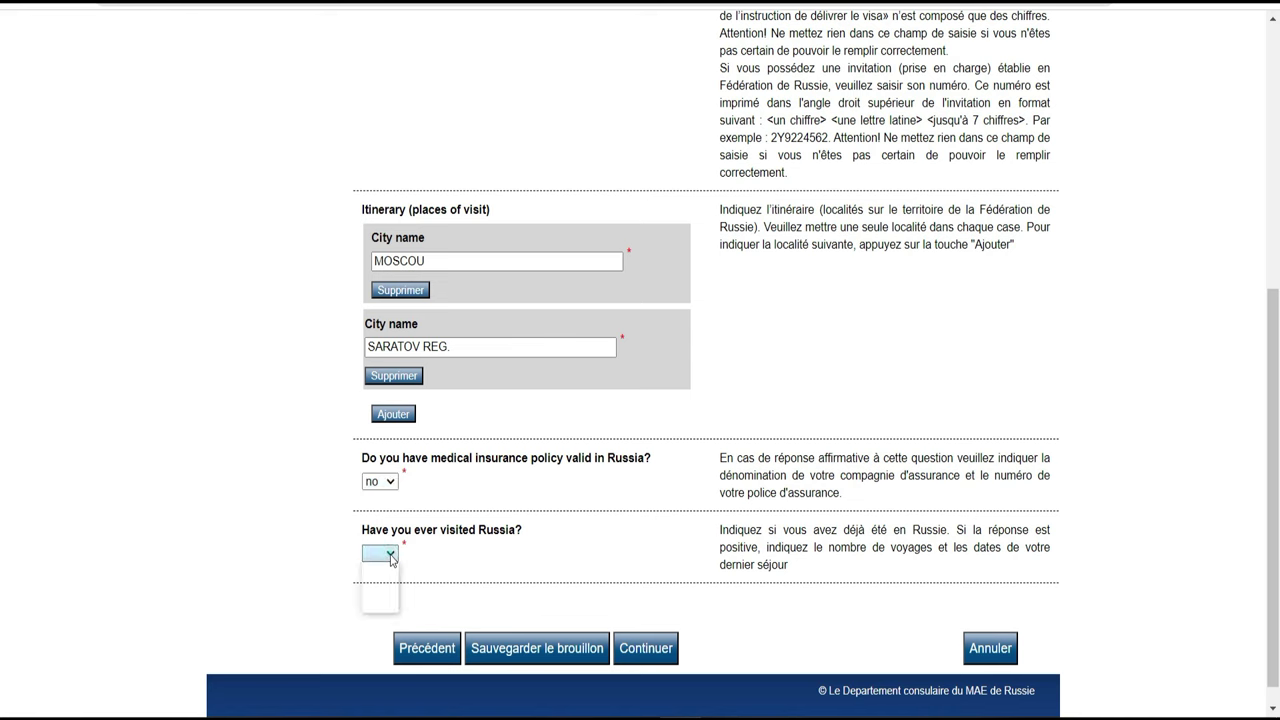
click(383, 604)
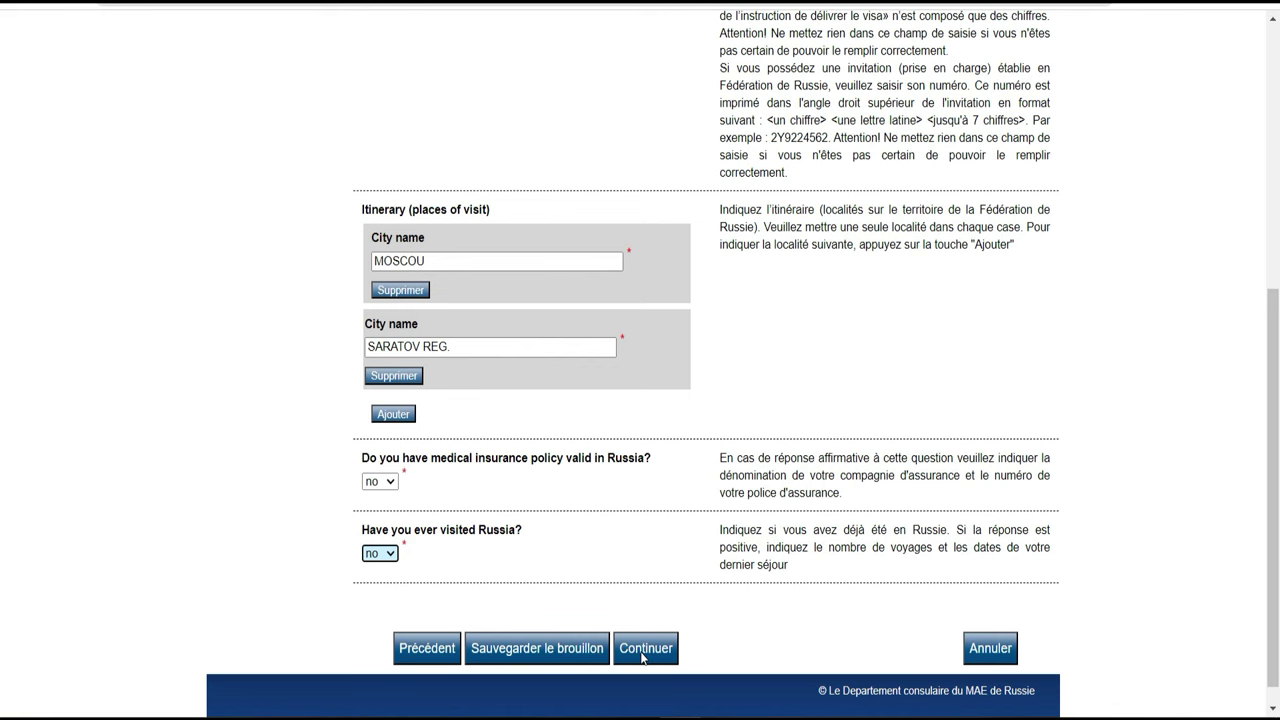
On the contact page, answer no to permanent address and to currently working or studying.
click(643, 650)
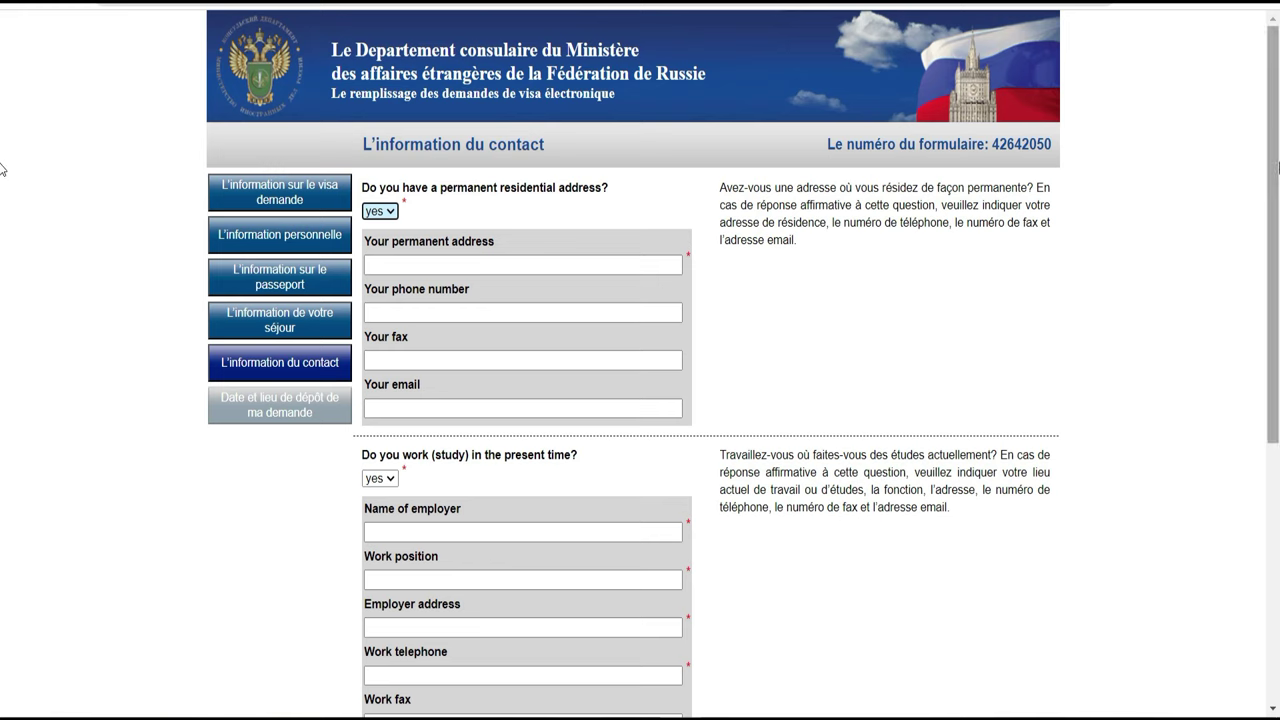
scroll(3, 357, down, 3)
scroll(3, 209, up, 3)
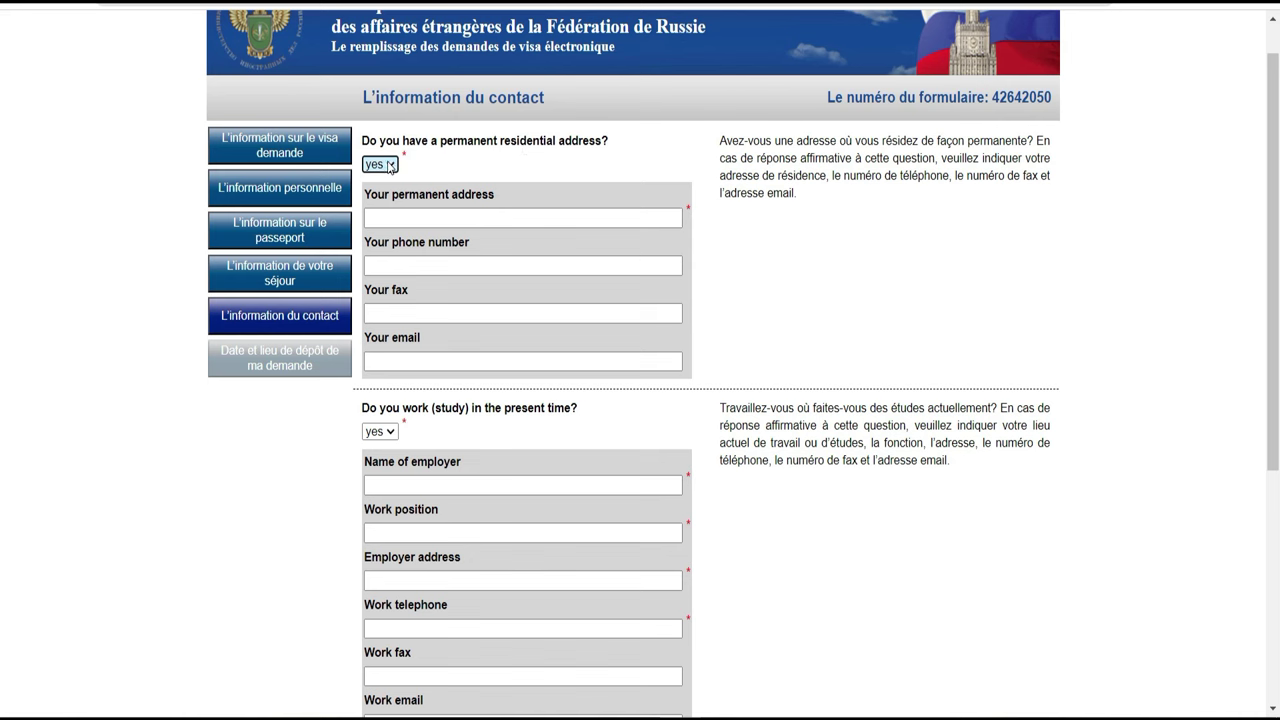
click(389, 166)
click(381, 214)
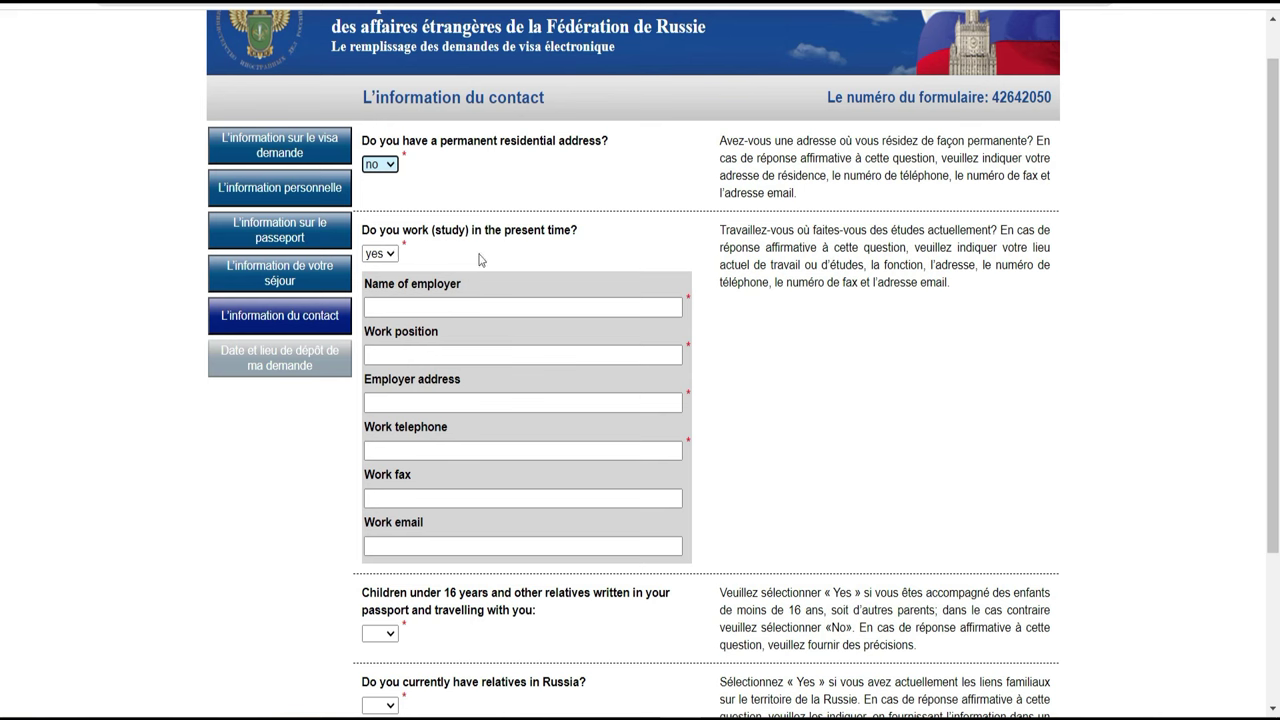
click(390, 255)
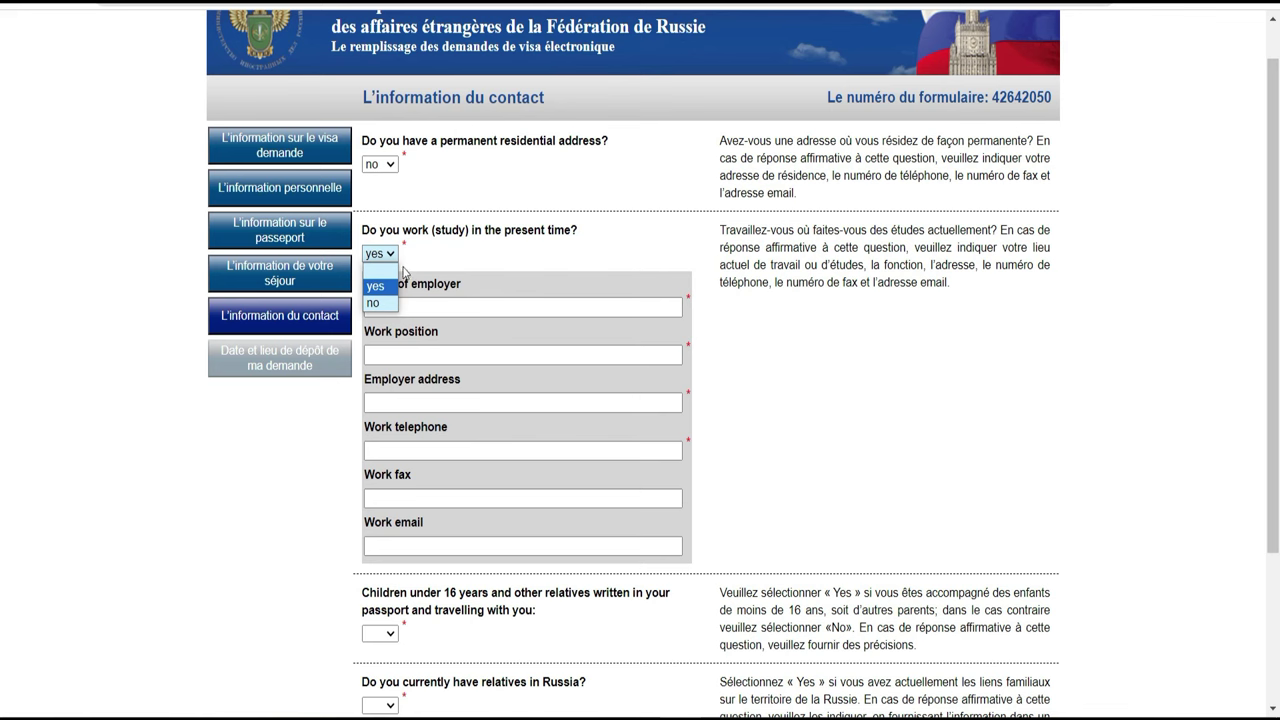
click(496, 254)
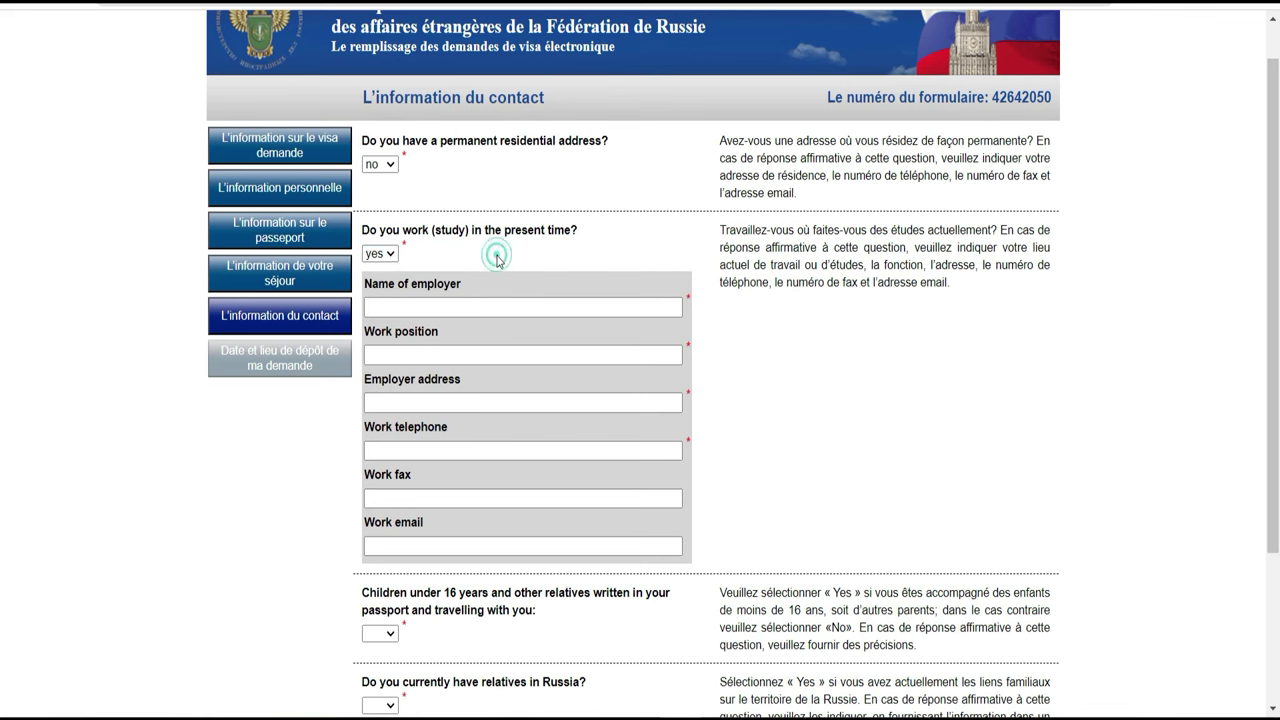
click(395, 304)
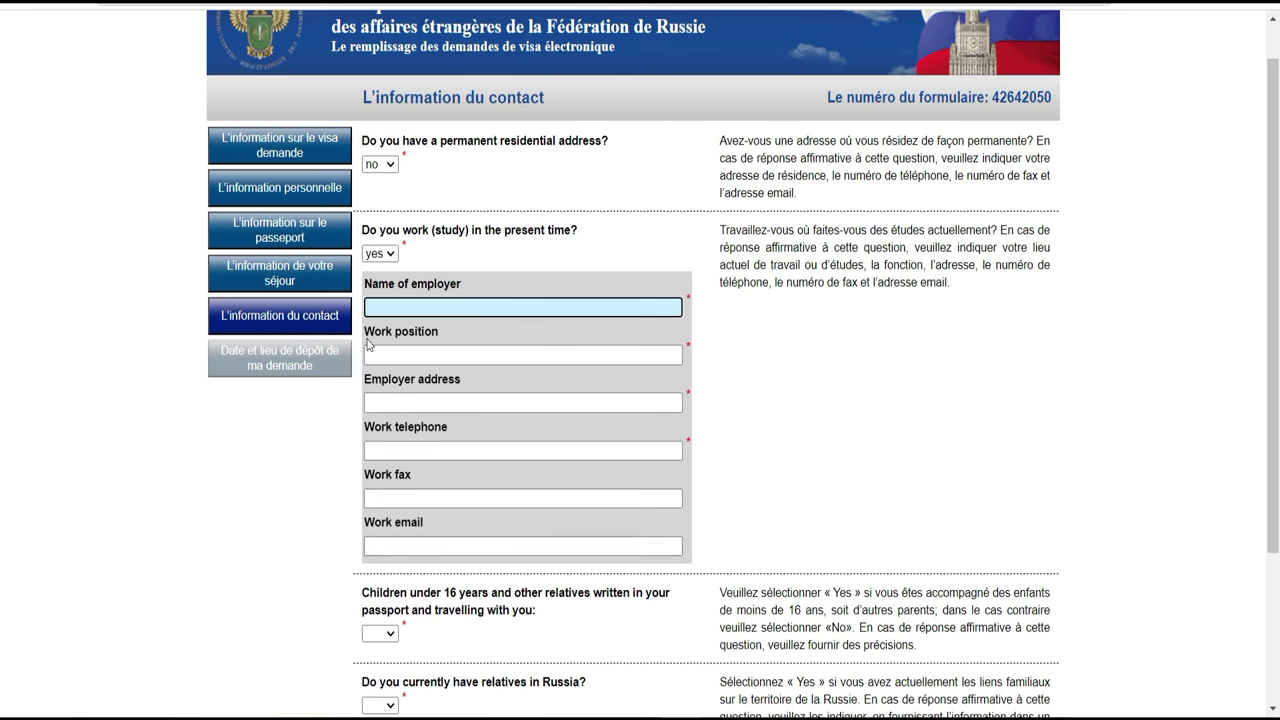
click(389, 255)
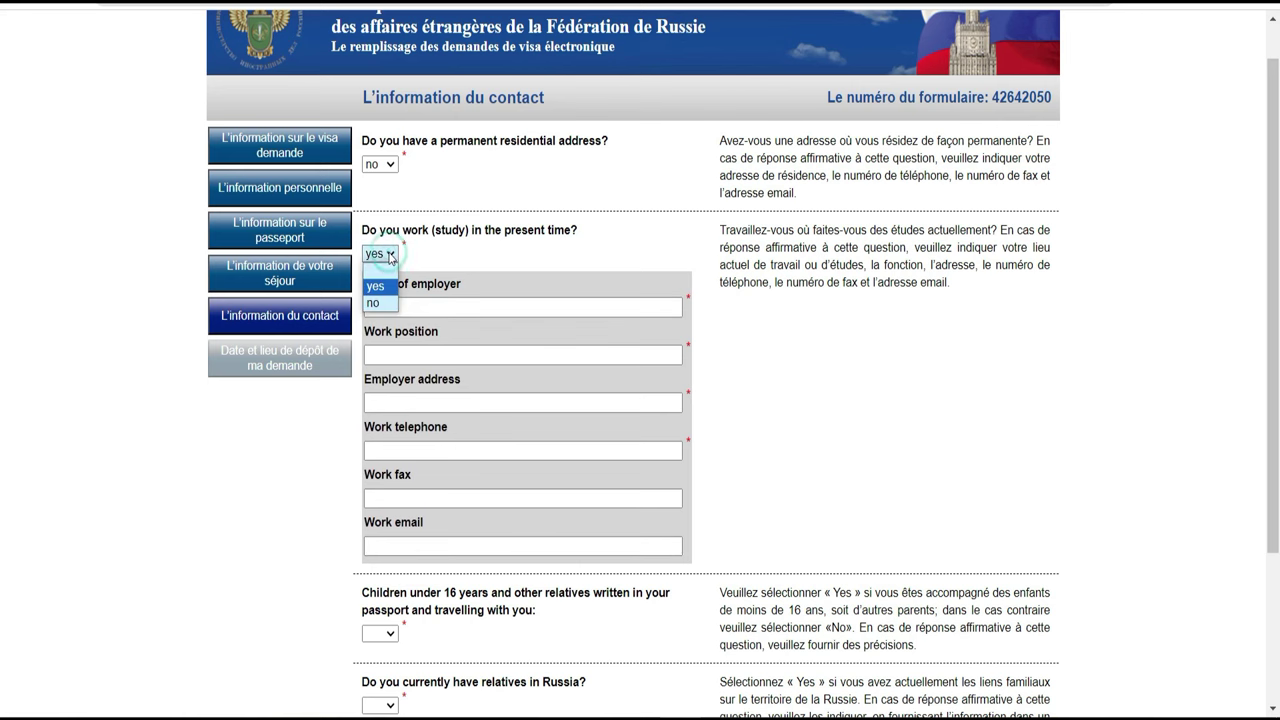
click(380, 303)
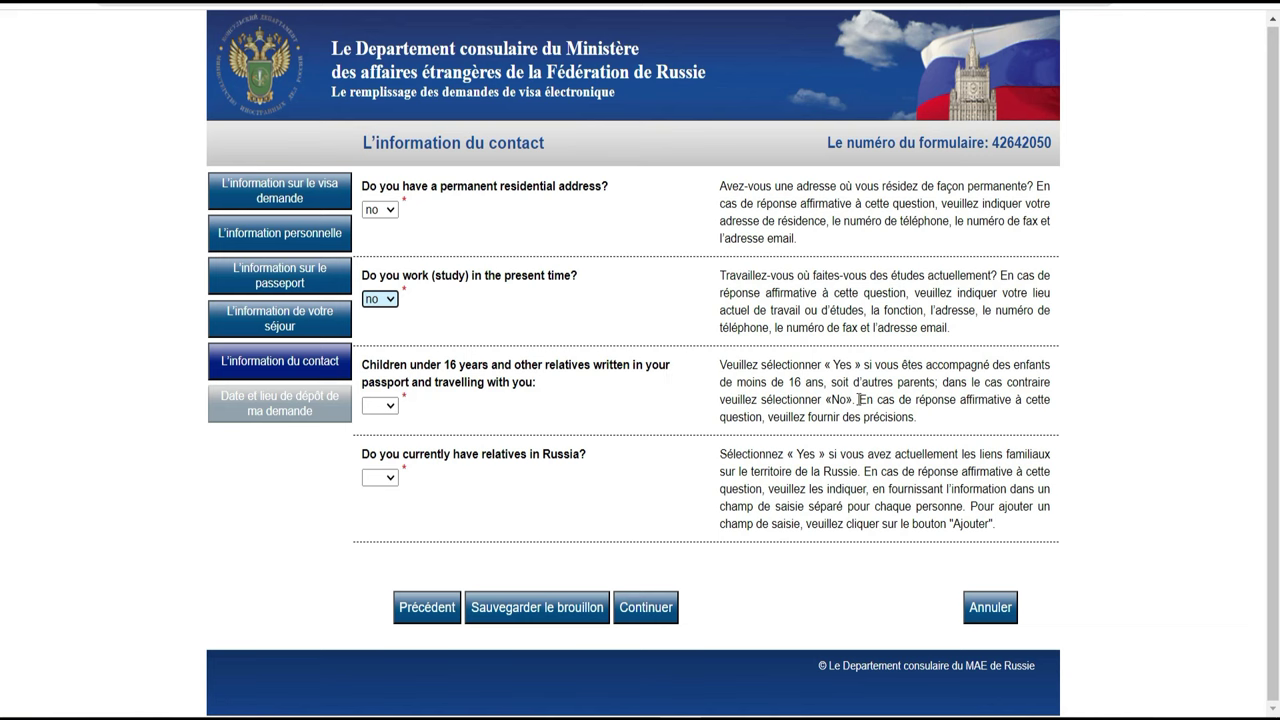
Answer no to accompanying children or relatives and relatives in Russia, then continue.
click(386, 406)
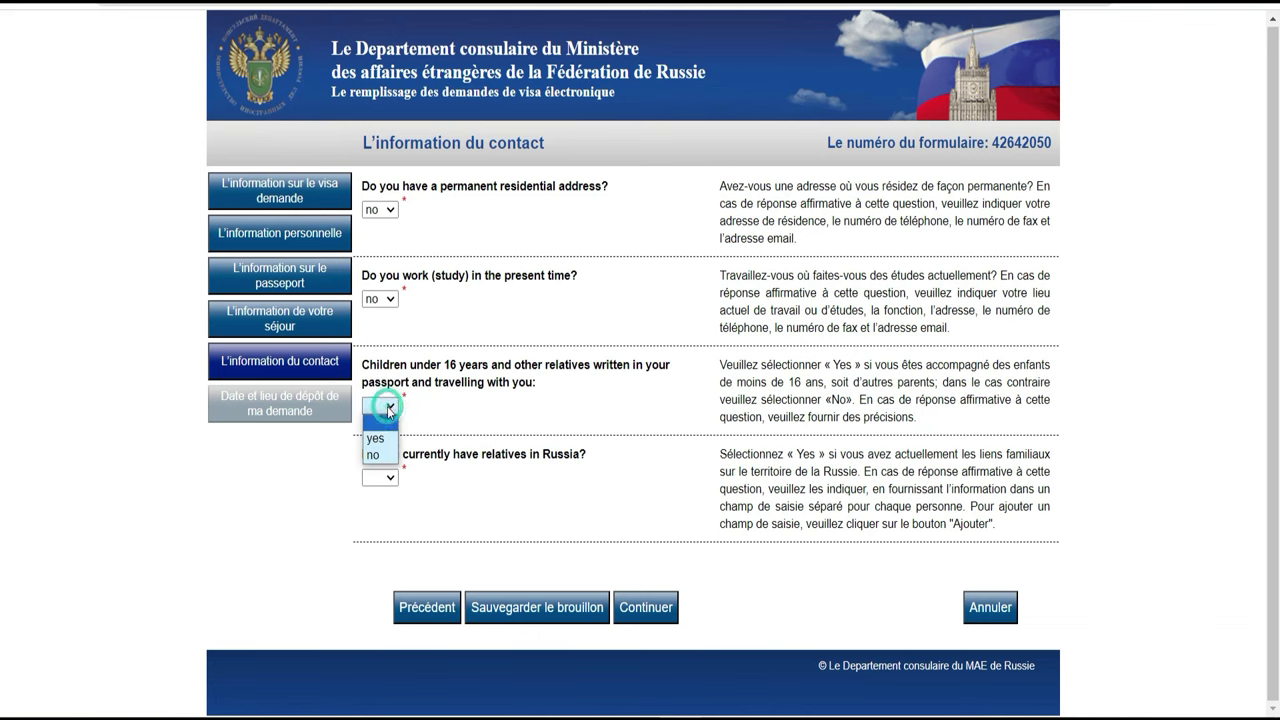
click(378, 455)
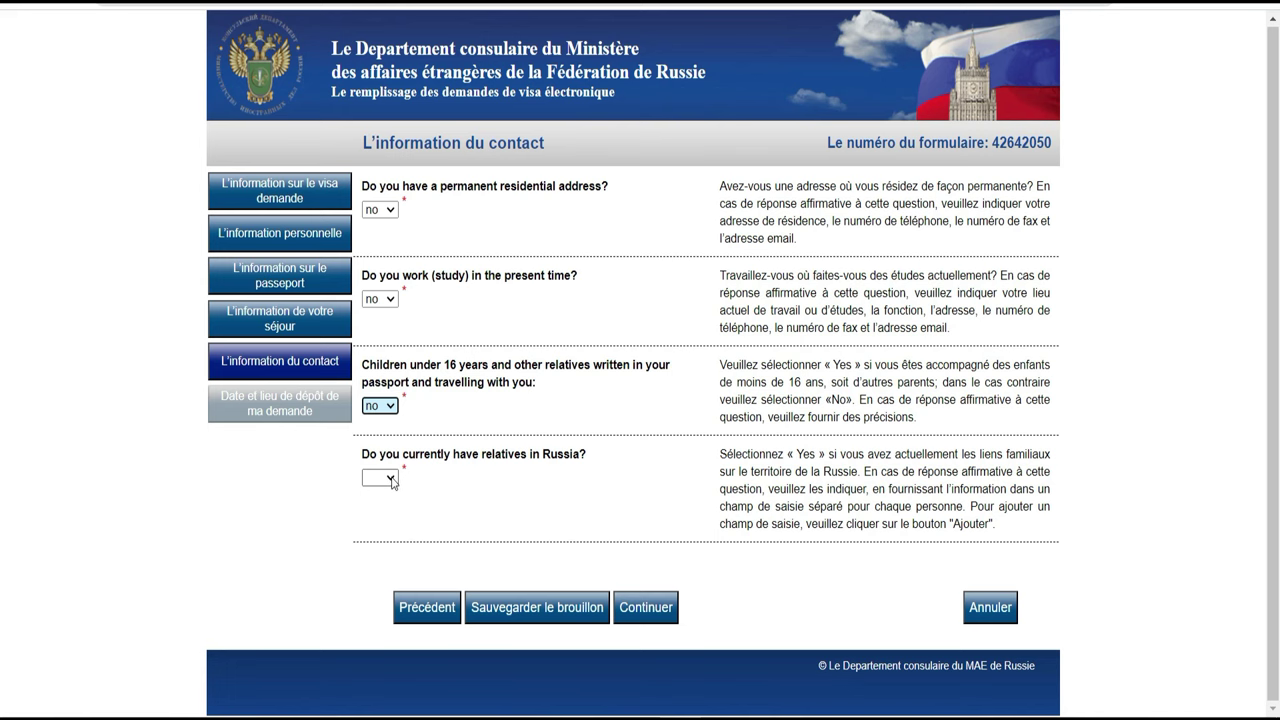
click(392, 479)
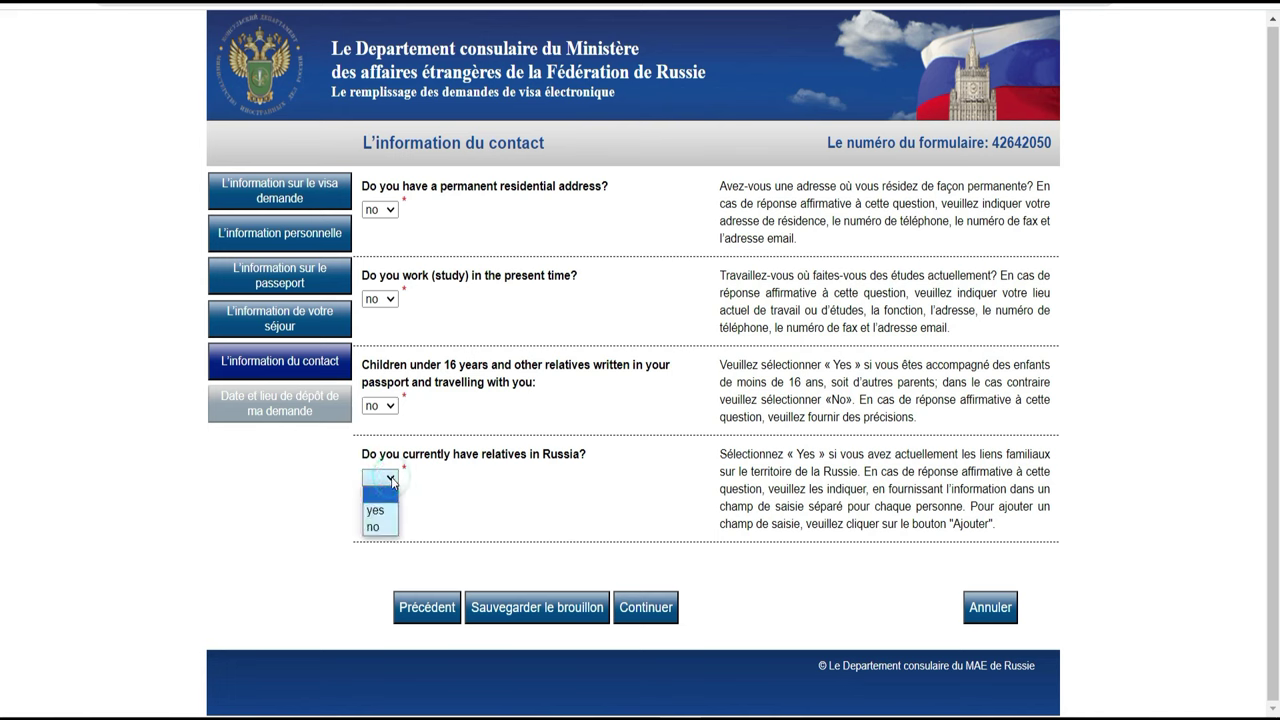
click(381, 528)
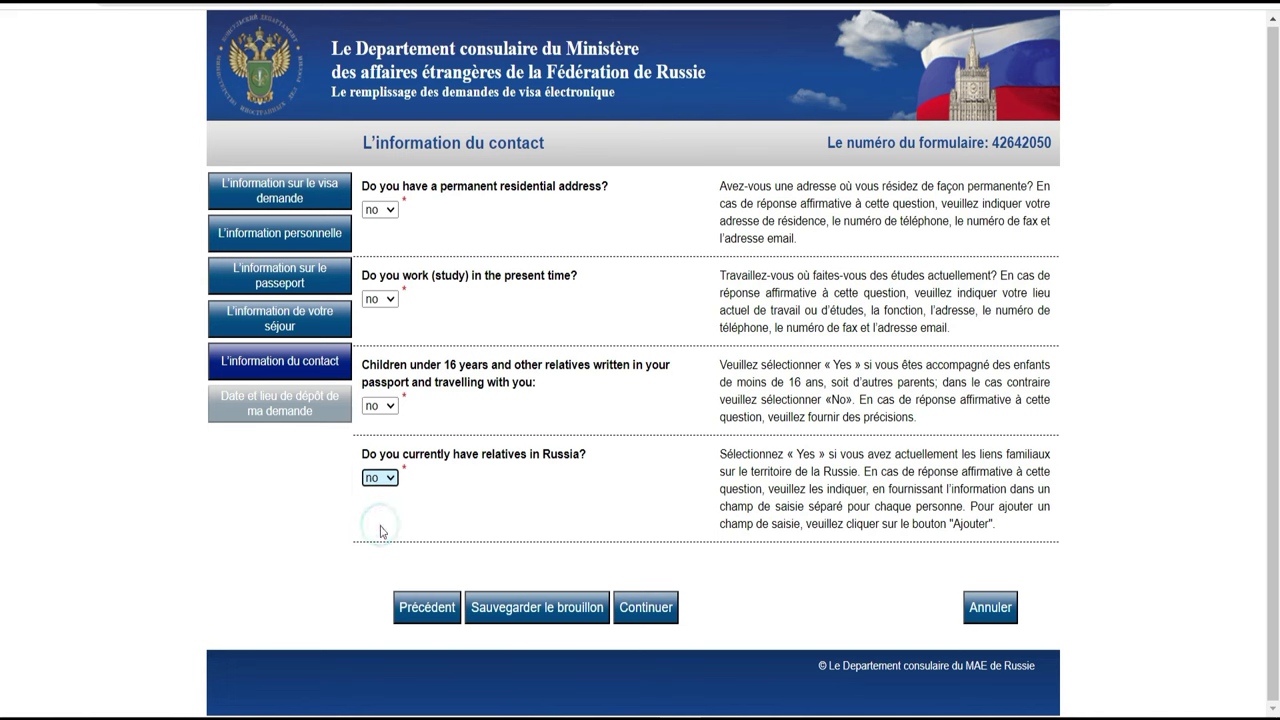
click(656, 615)
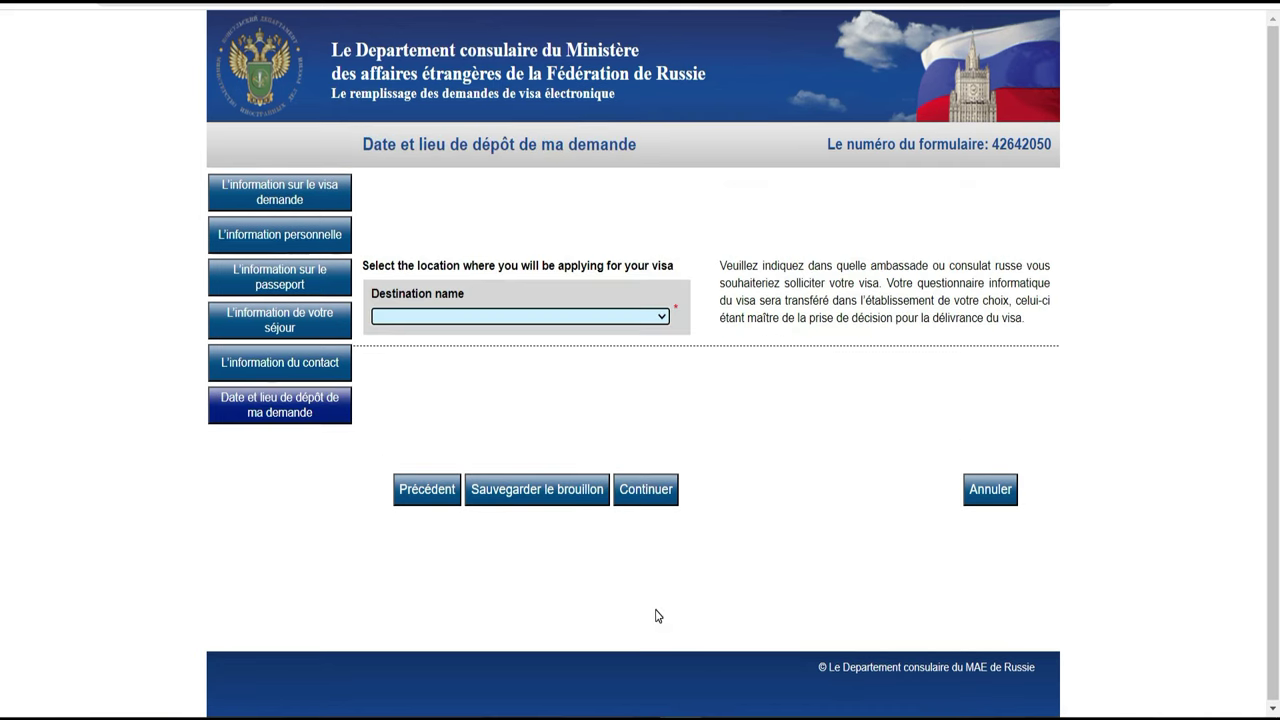
Choose 'EMBASSY OF THE RUSSIAN FEDERATION IN COTE D'IVOIRE' as destination and scroll through the application summary.
click(660, 318)
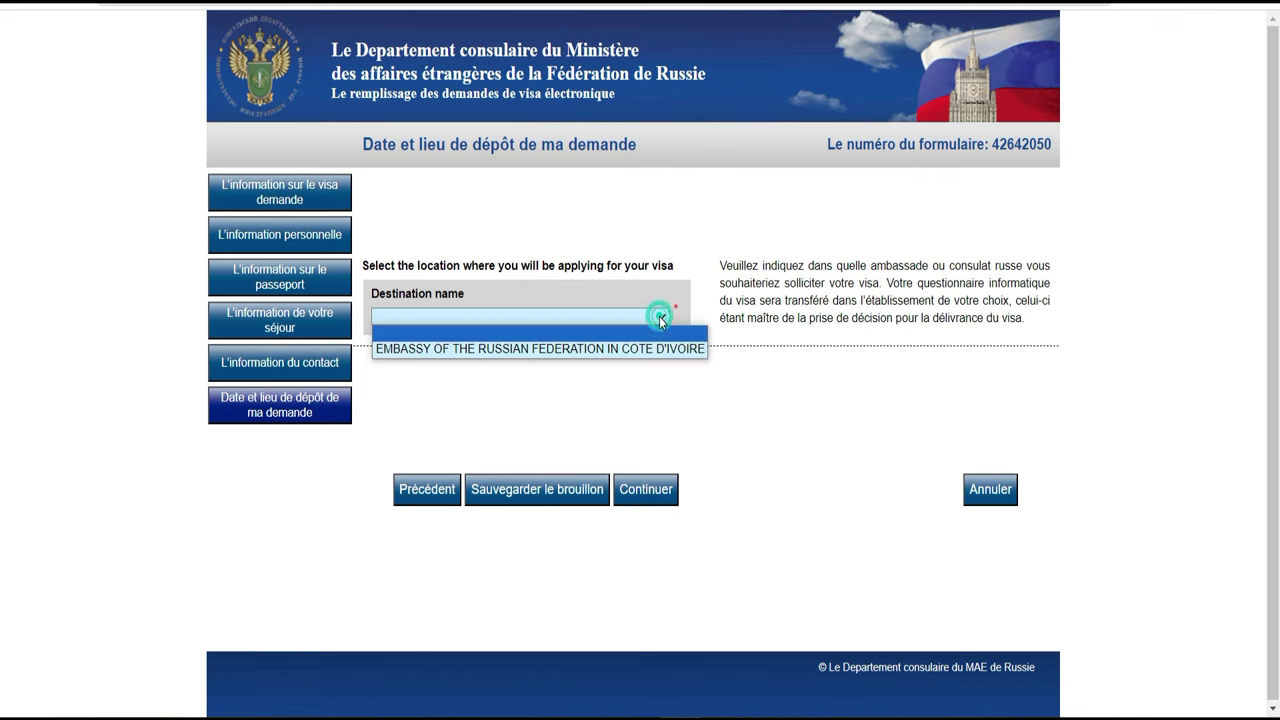
click(586, 348)
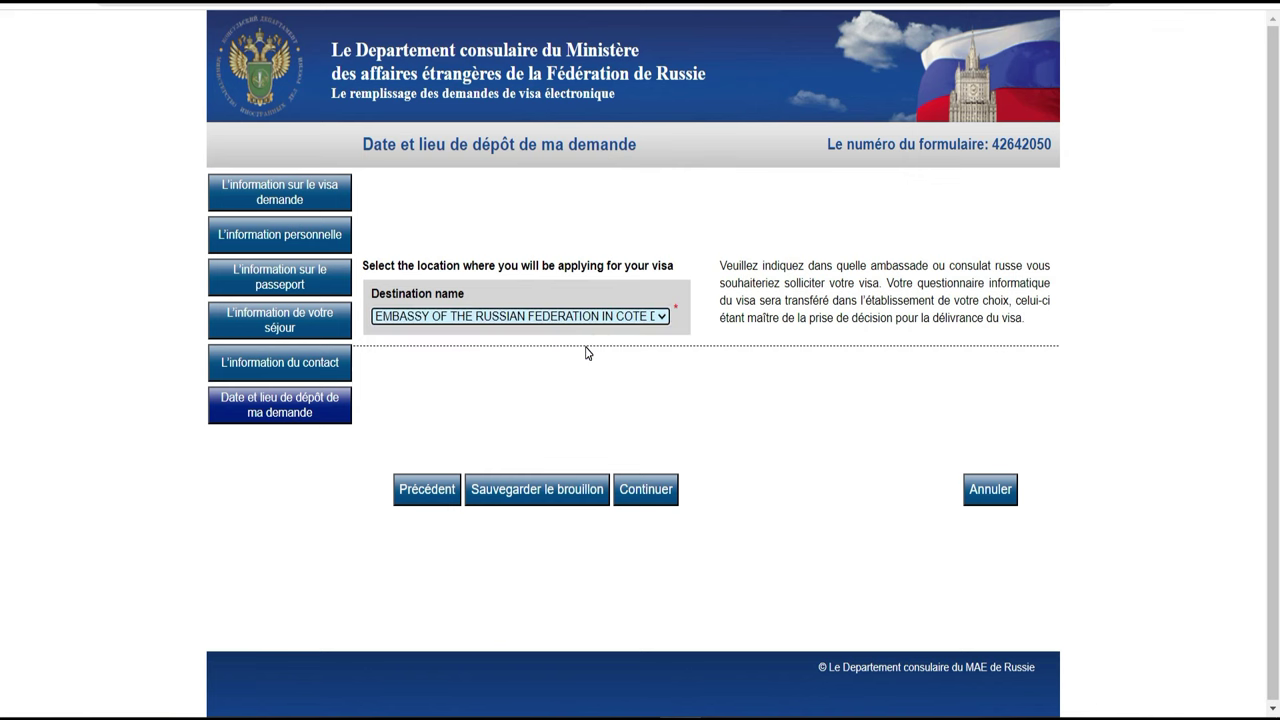
click(648, 492)
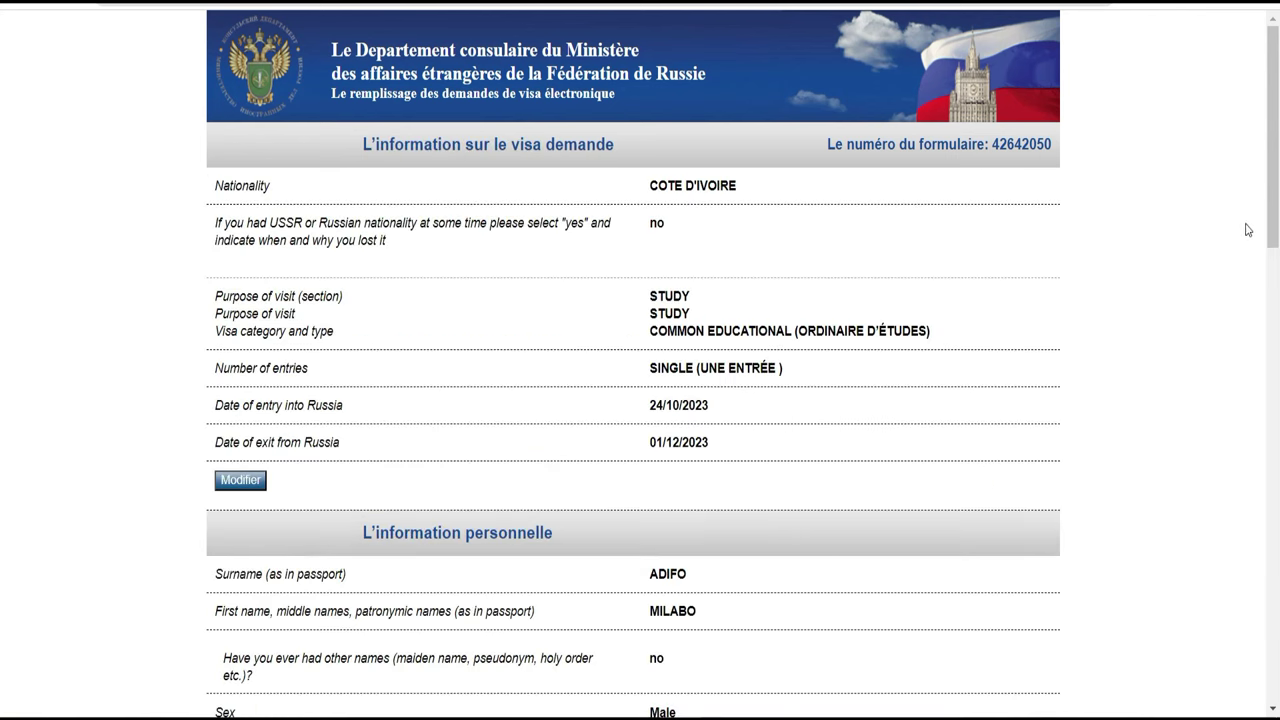
scroll(2, 200, down, 6)
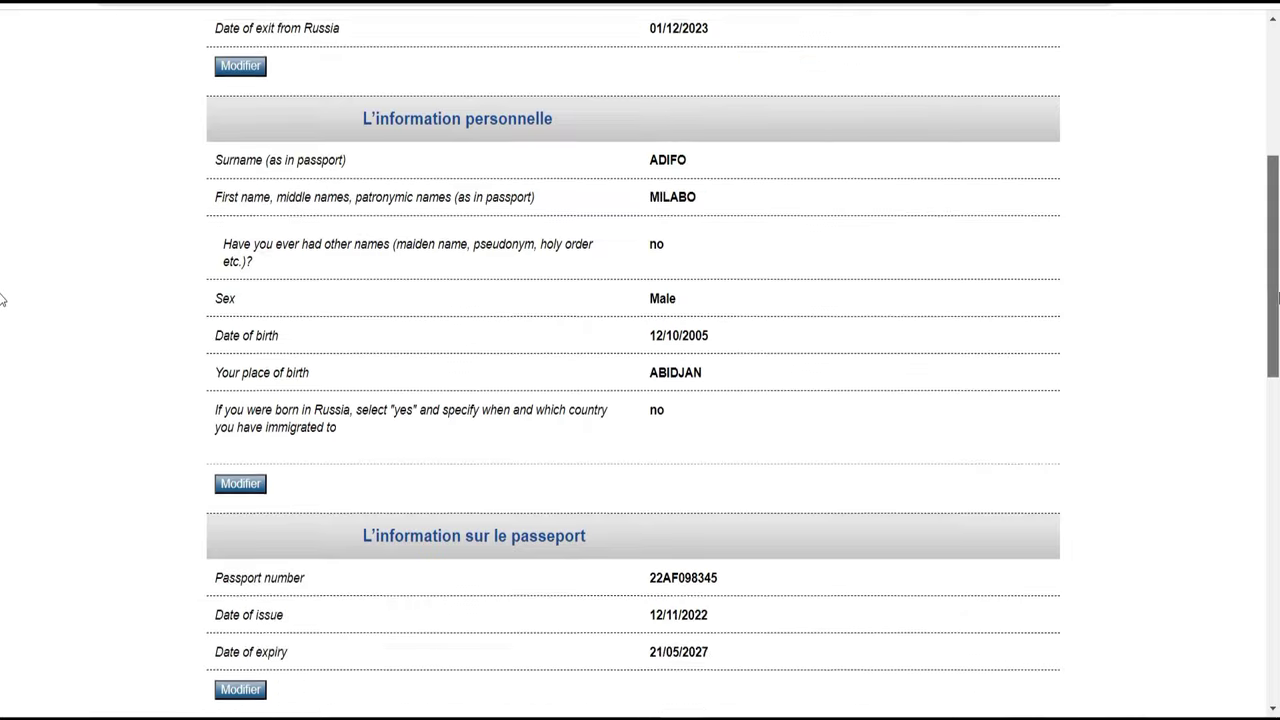
scroll(2, 358, down, 3)
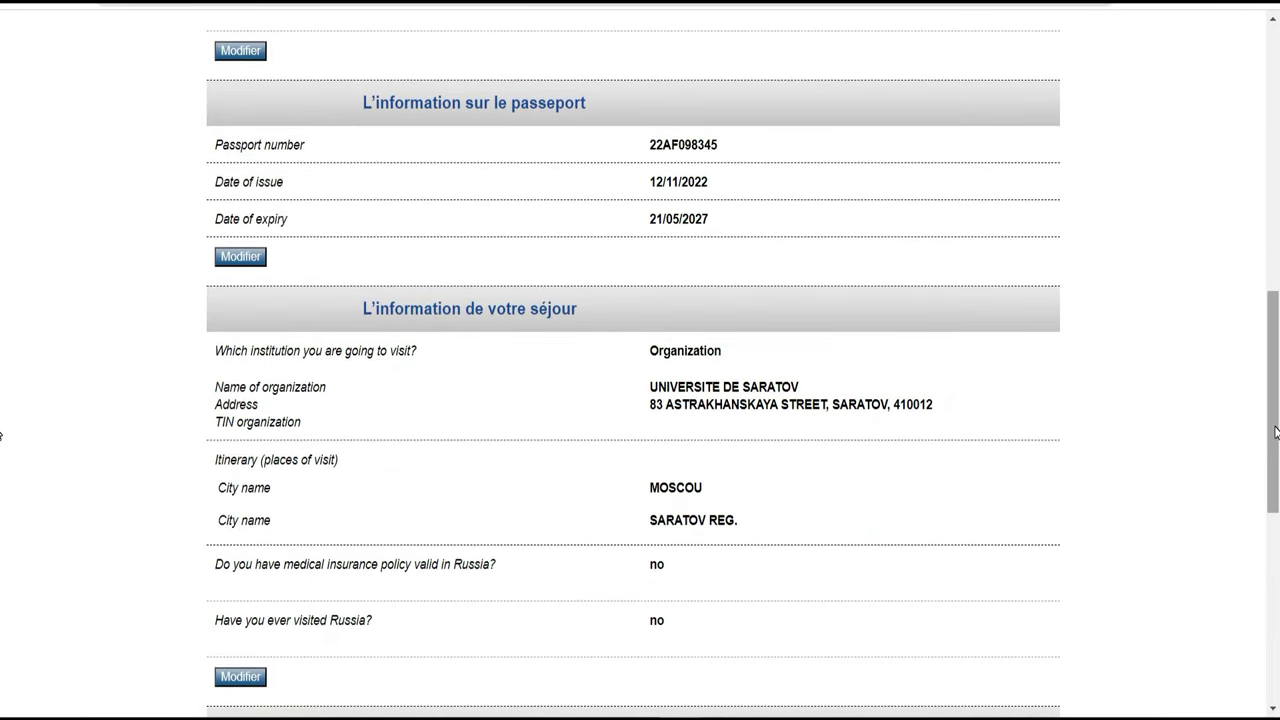
drag(1275, 430, 1275, 645)
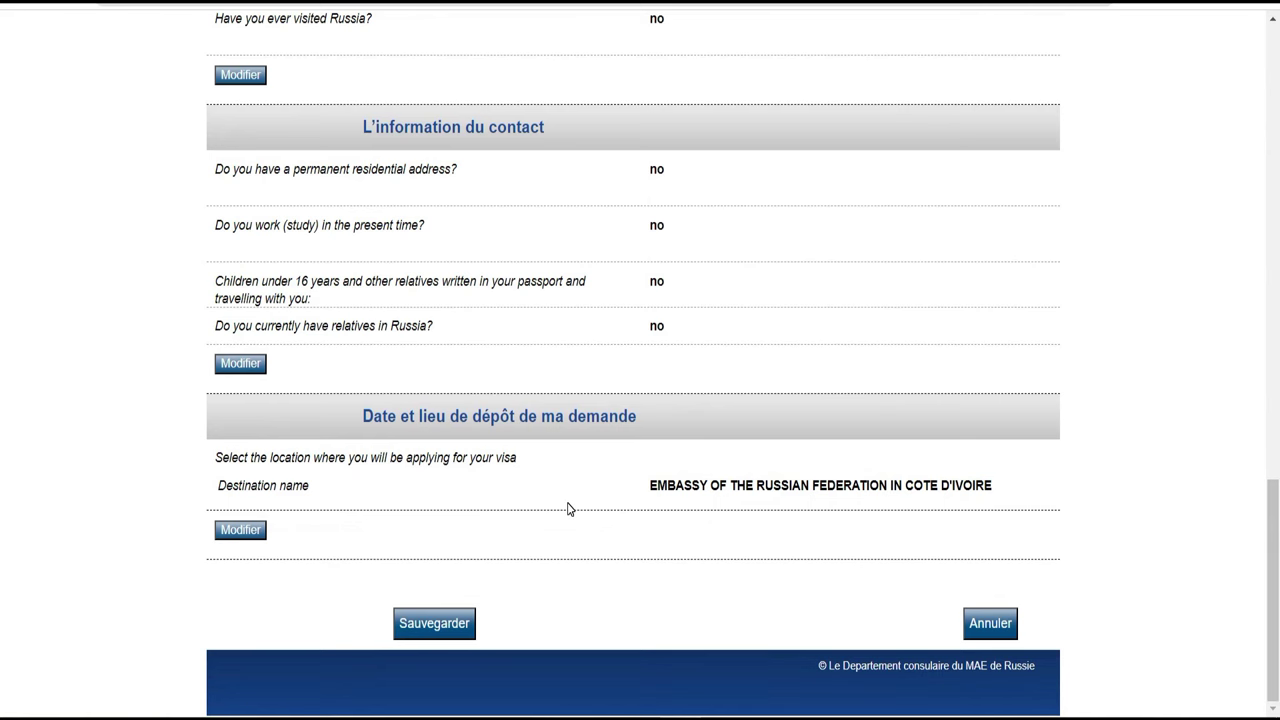
Save the visa application and scroll down the congratulations page to the A4 form download.
click(434, 623)
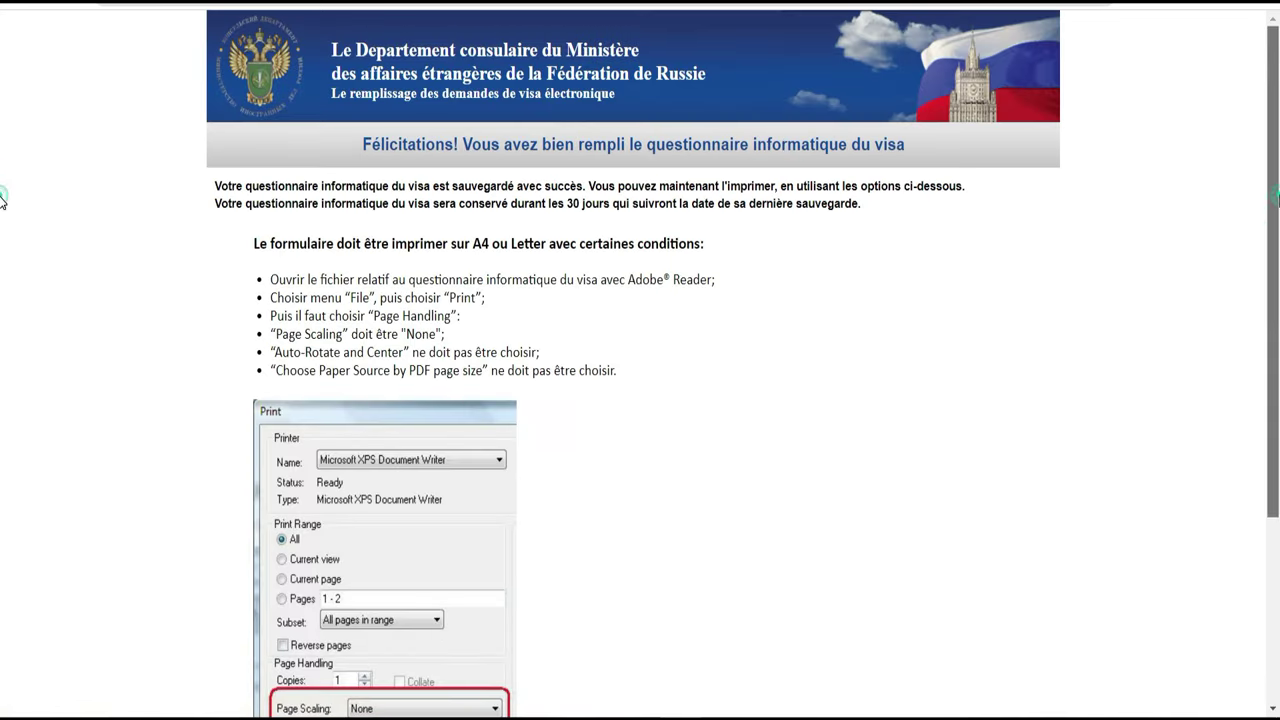
scroll(3, 300, down, 3)
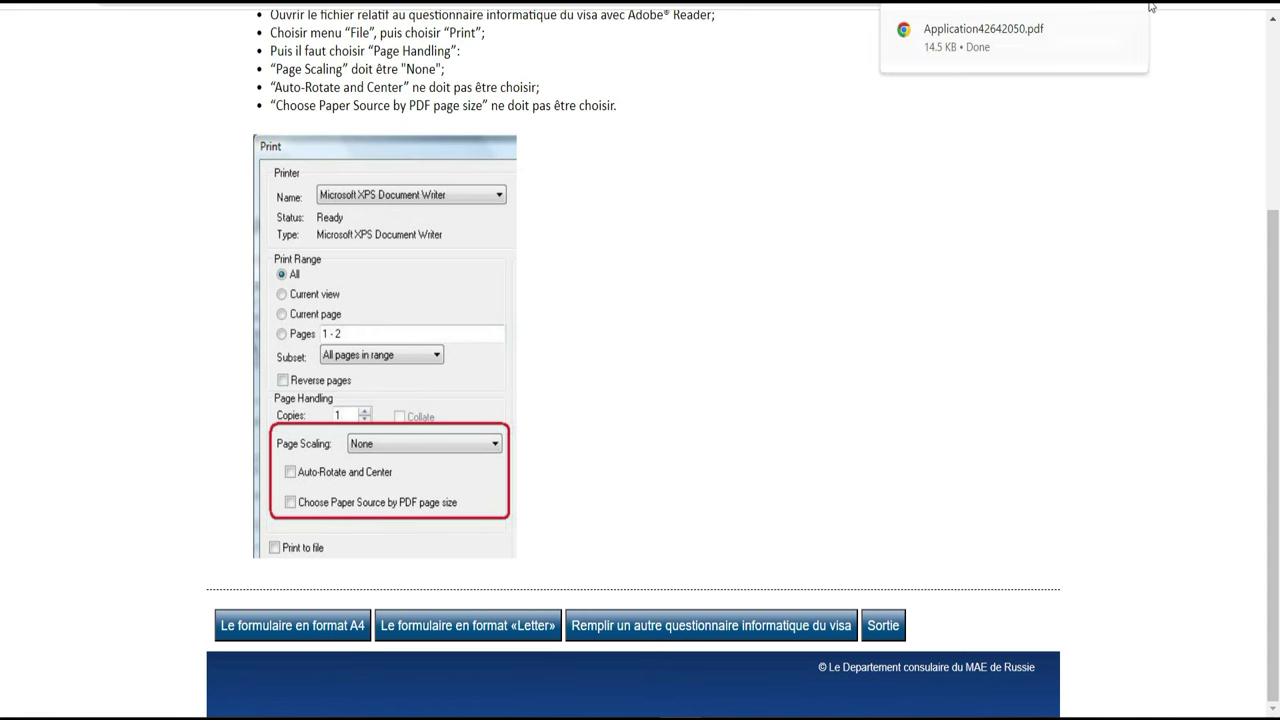
Open the downloaded two-page application form PDF and zoom it to 125% to review the answers.
click(980, 40)
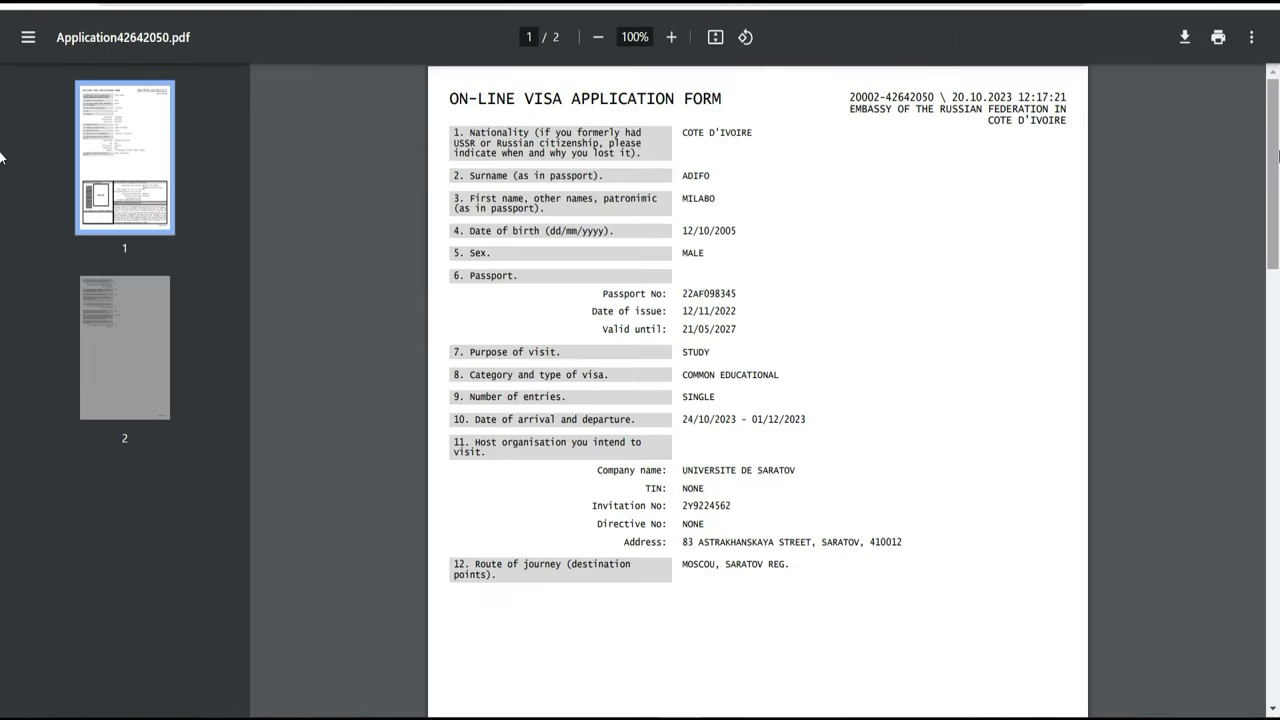
drag(1275, 150, 1260, 195)
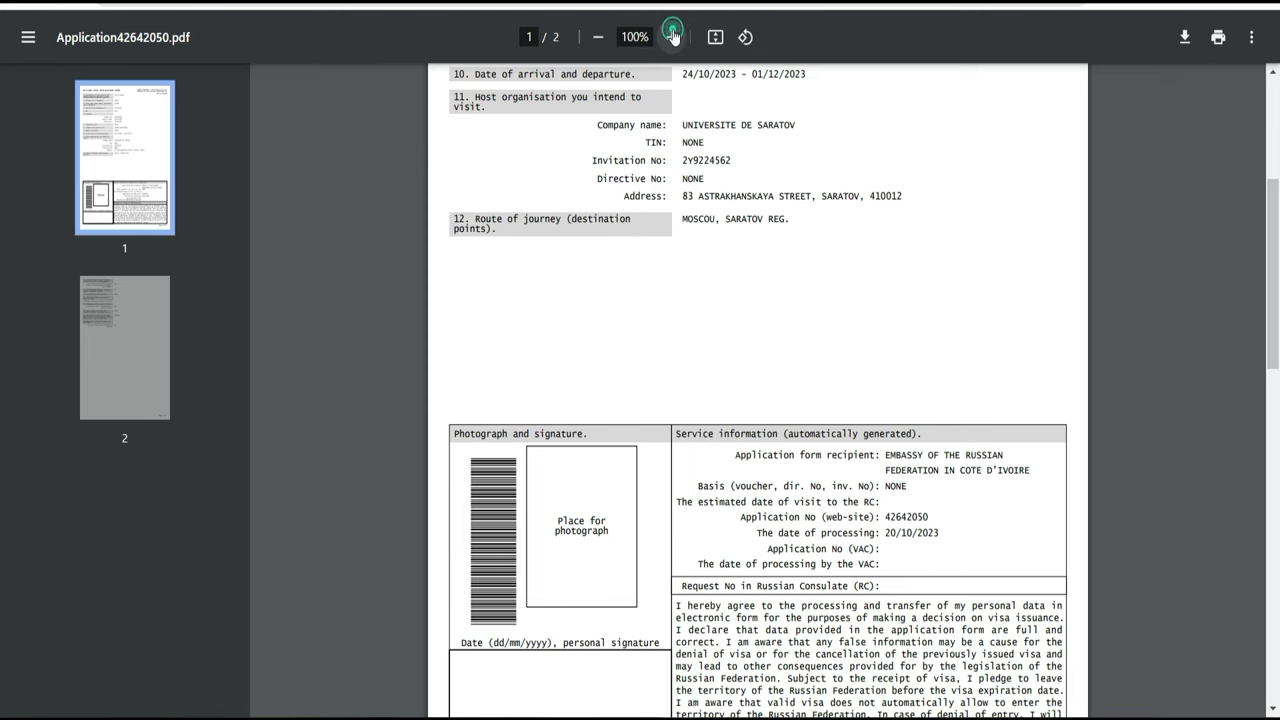
click(673, 36)
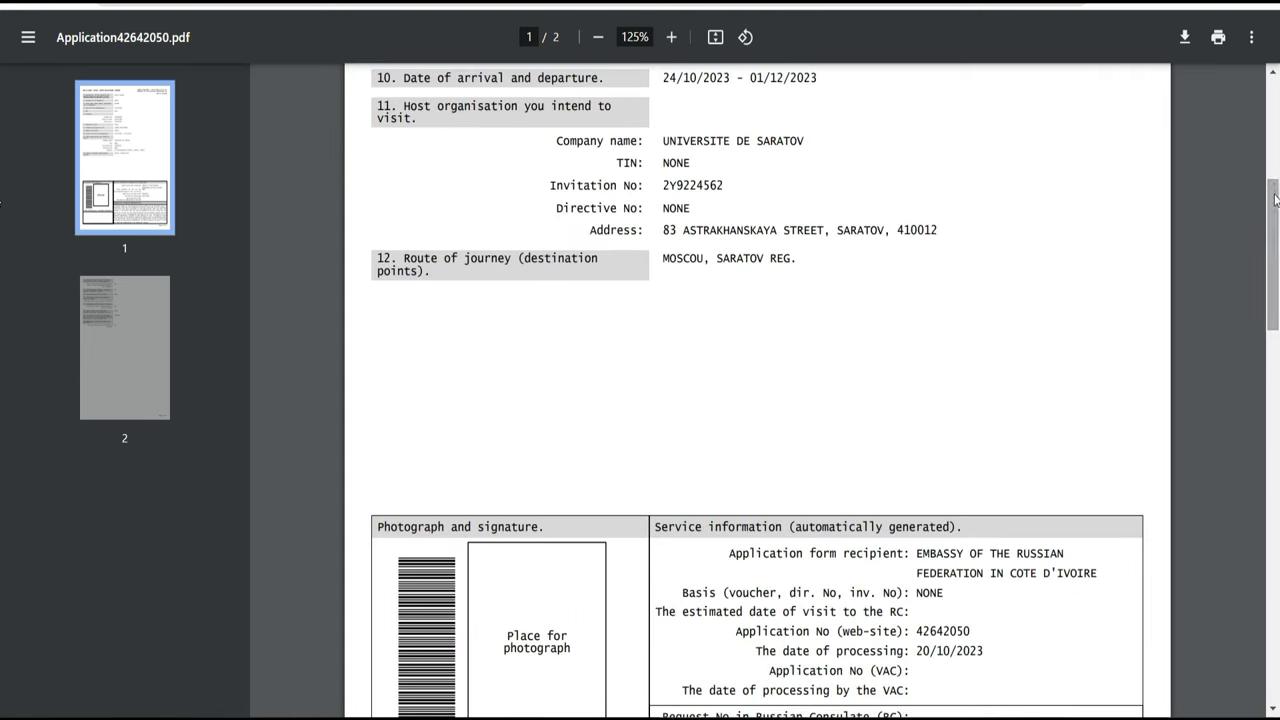
drag(1276, 200, 1262, 94)
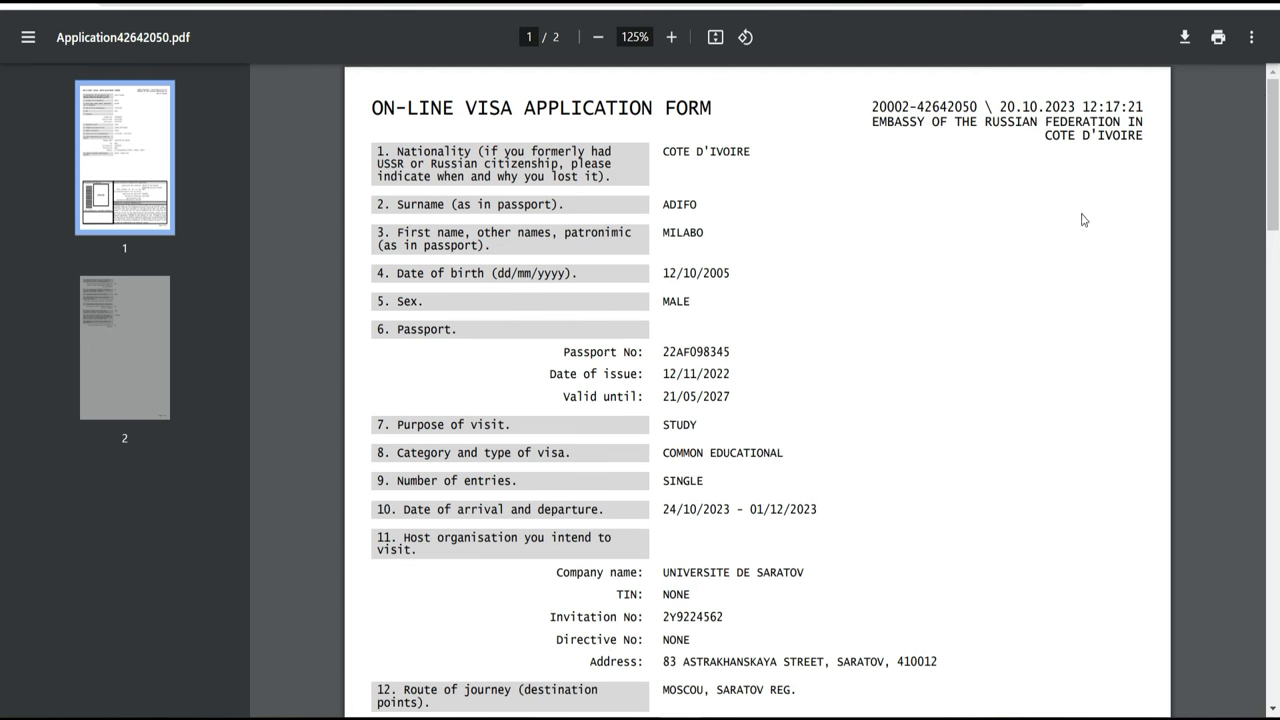
Stop the screen recording from its notification-area icon.
click(1035, 718)
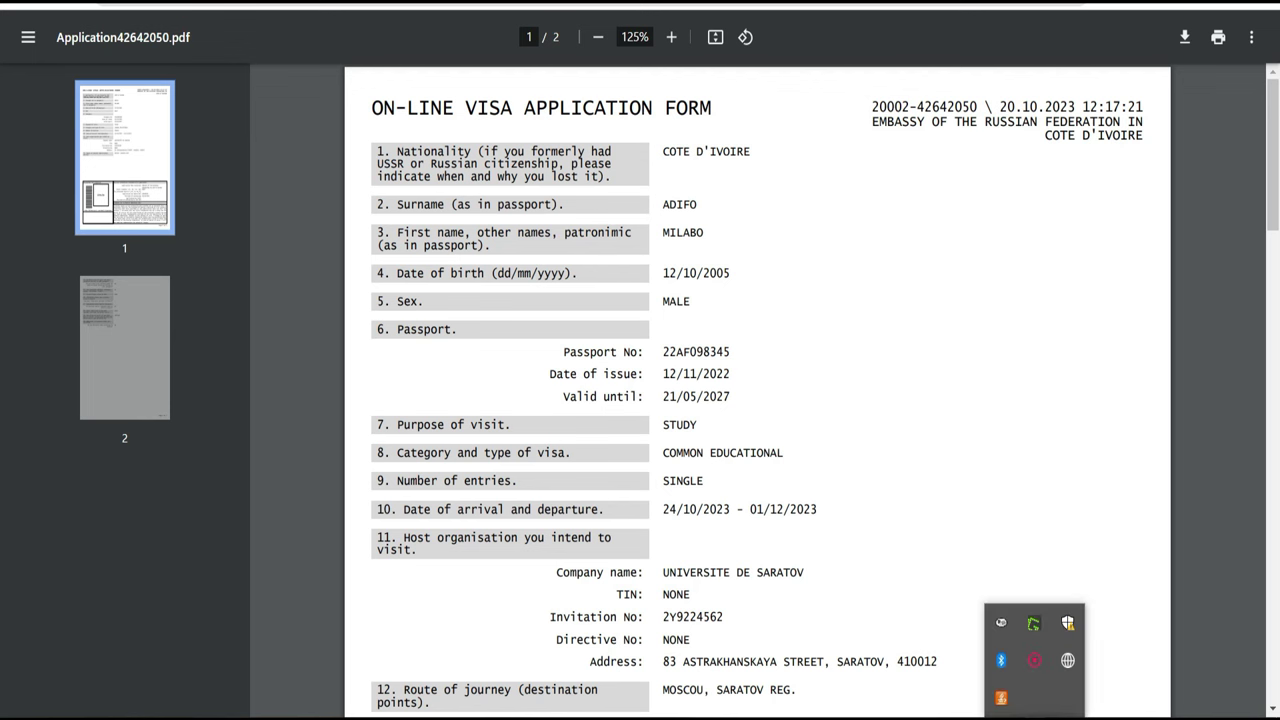
right_click(1043, 660)
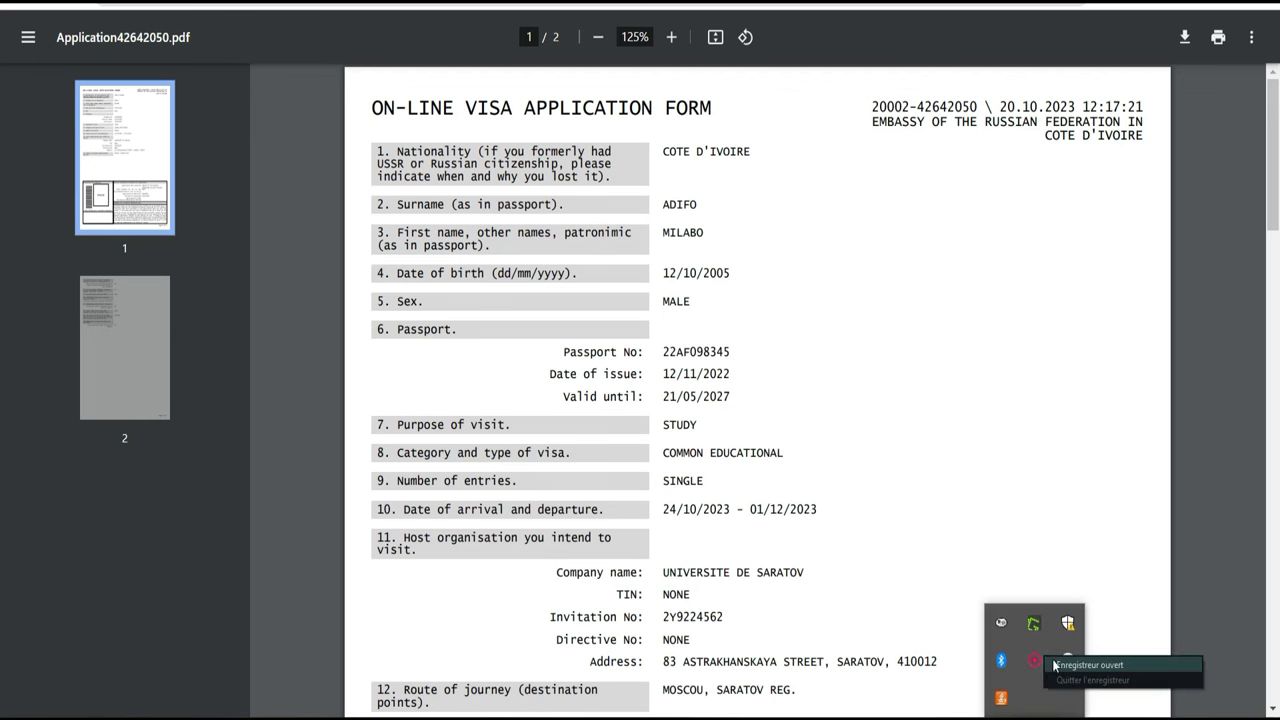
click(1090, 665)
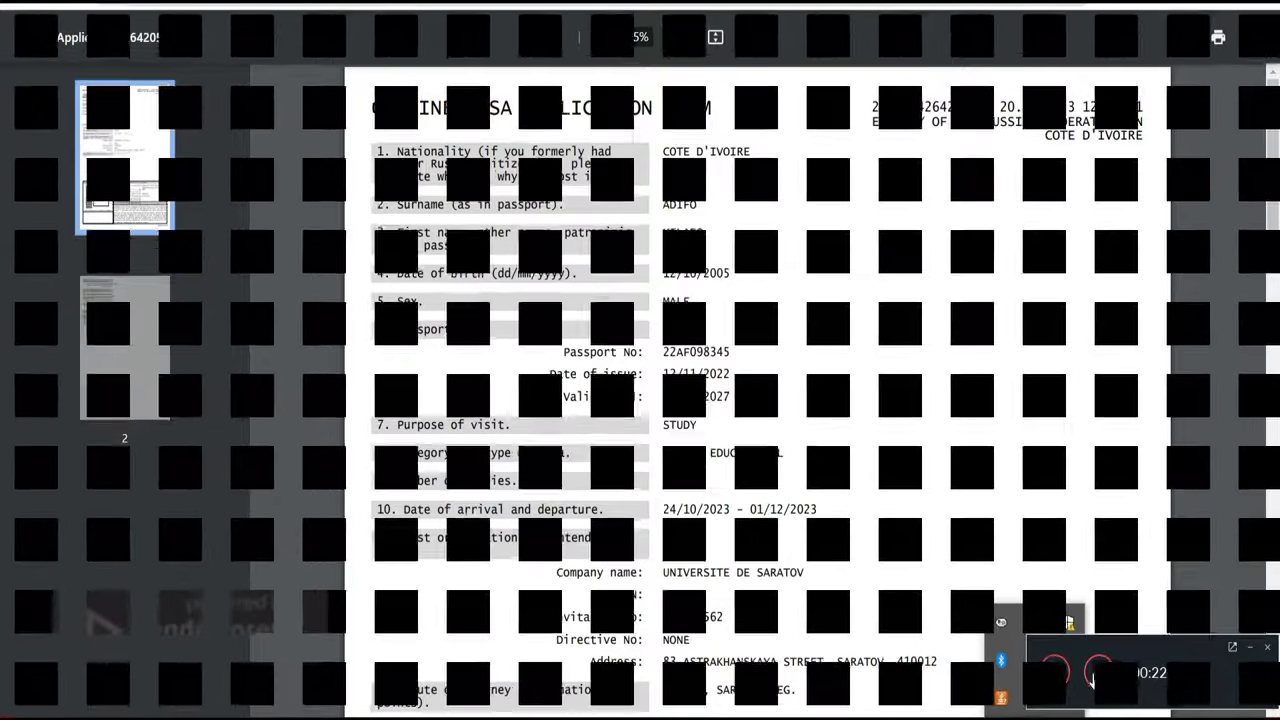